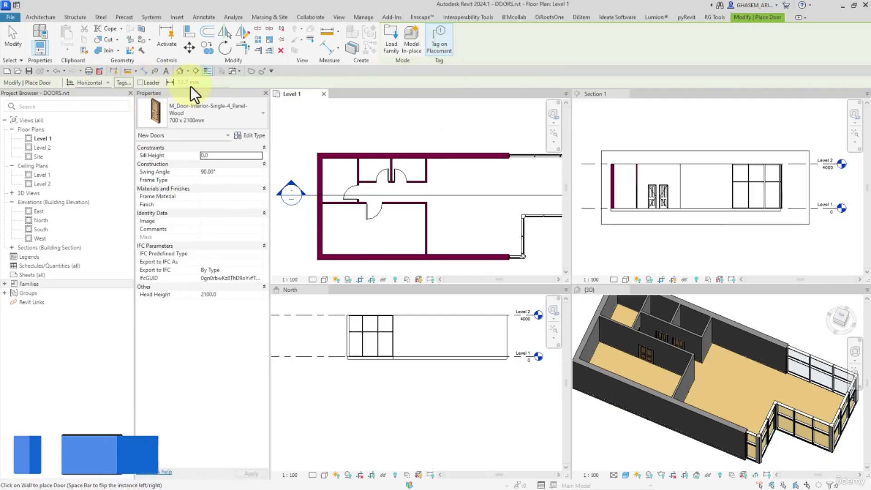
left_click(107, 83)
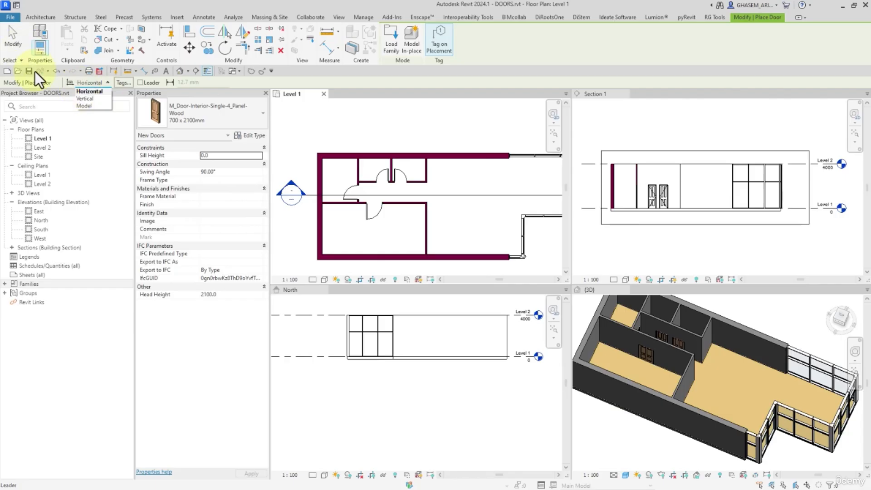
left_click(9, 38)
left_click(9, 38)
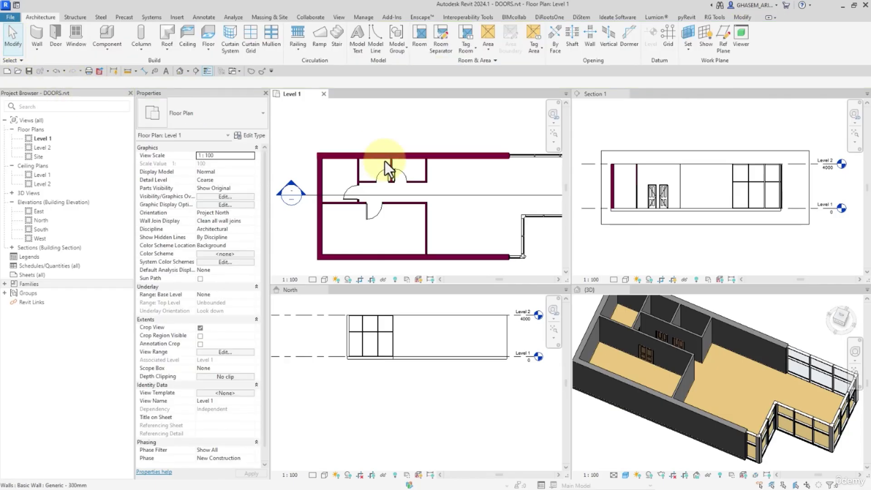
Slant the 200 mm partition wall in the plan by moving its lower end along the exterior wall, removing the violated constraints.
scroll(424, 213, "up", 2)
middle_click_drag(420, 234, 404, 197)
left_click(405, 198)
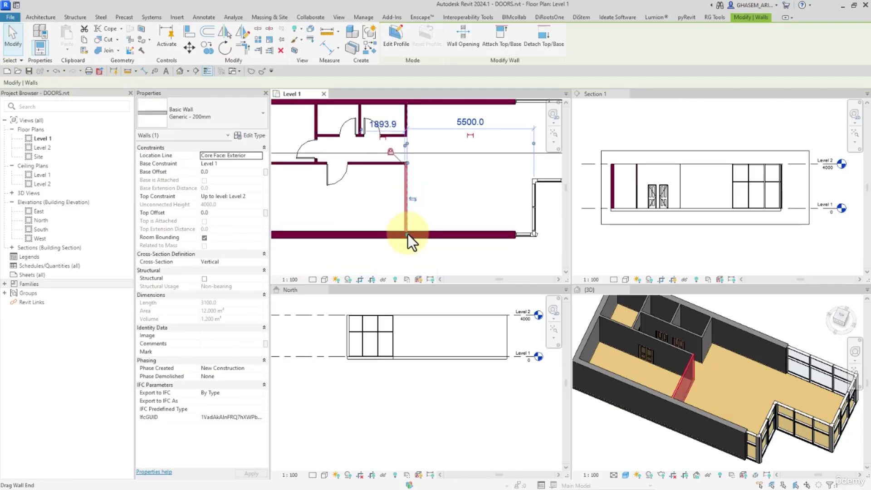
left_click_drag(407, 234, 433, 234)
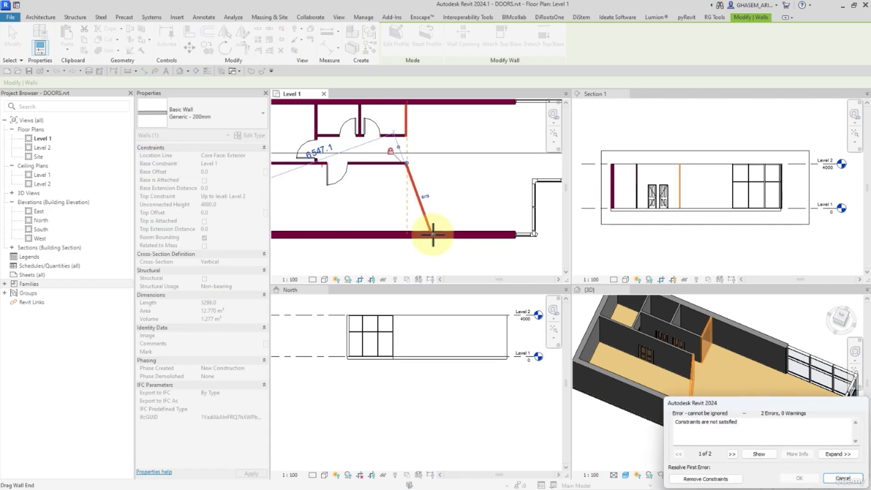
left_click(452, 211)
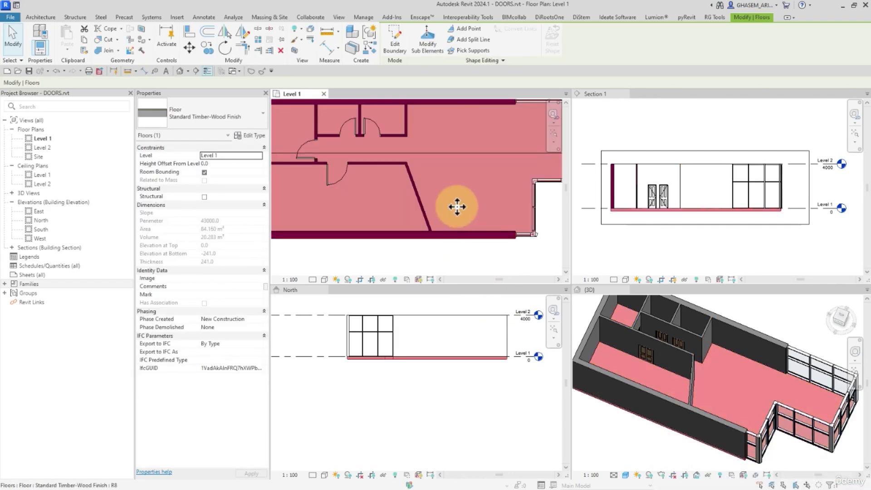
left_click(444, 257)
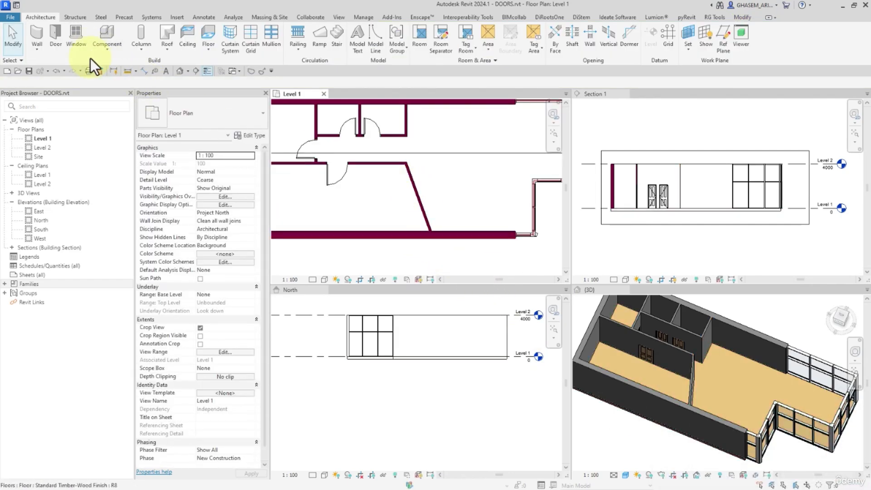
Place two tagged 700 x 2100mm interior doors in the slanted wall, the first with a Horizontal tag and the second with a Vertical one.
left_click(56, 36)
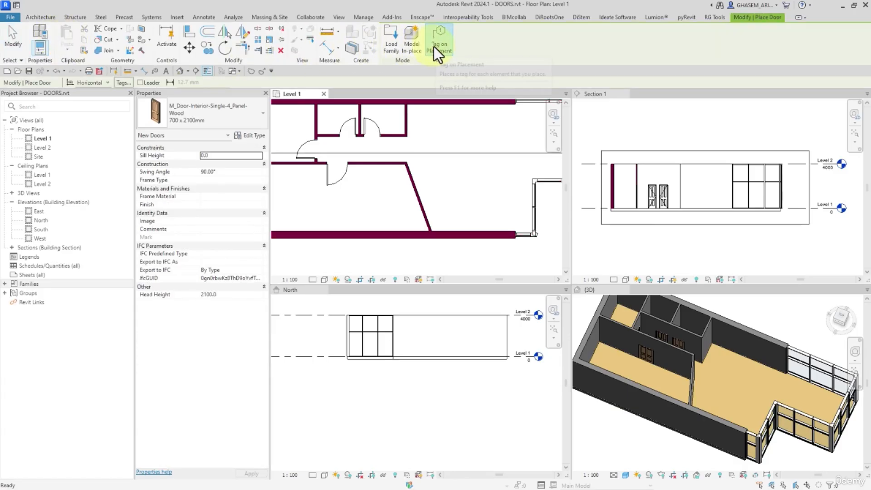
scroll(402, 175, "up", 2)
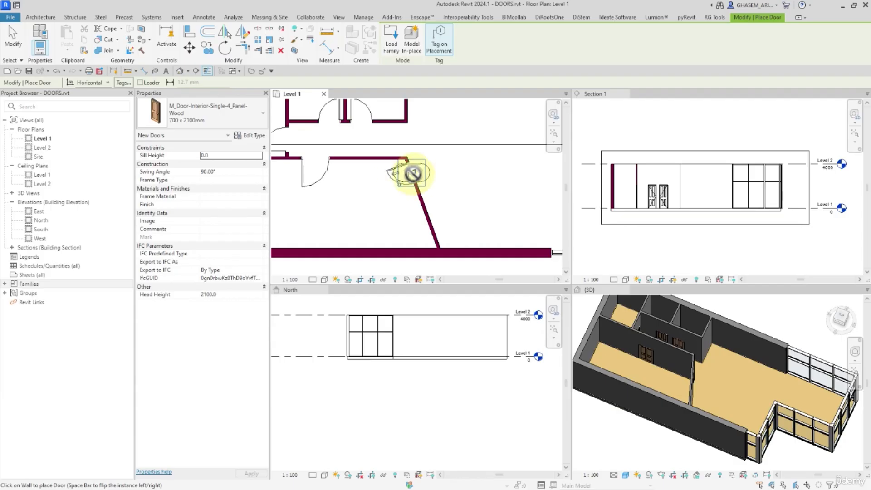
left_click(409, 174)
left_click(107, 83)
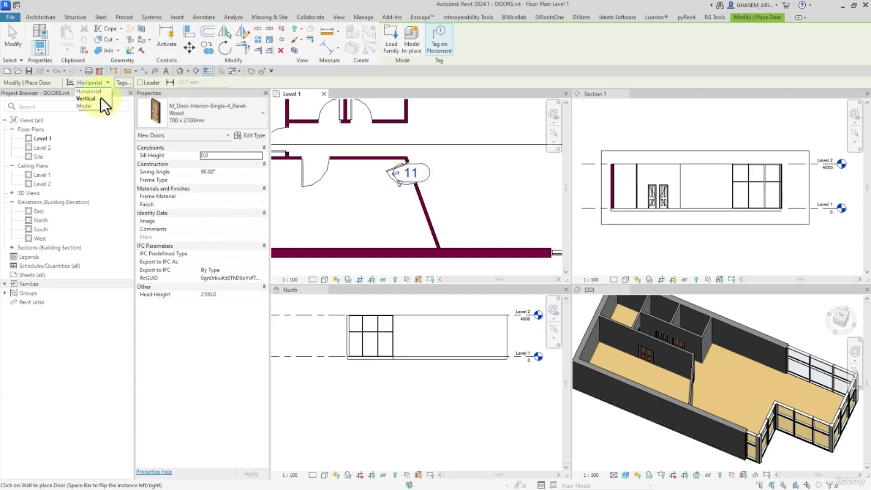
scroll(430, 198, "up", 2)
left_click(430, 200)
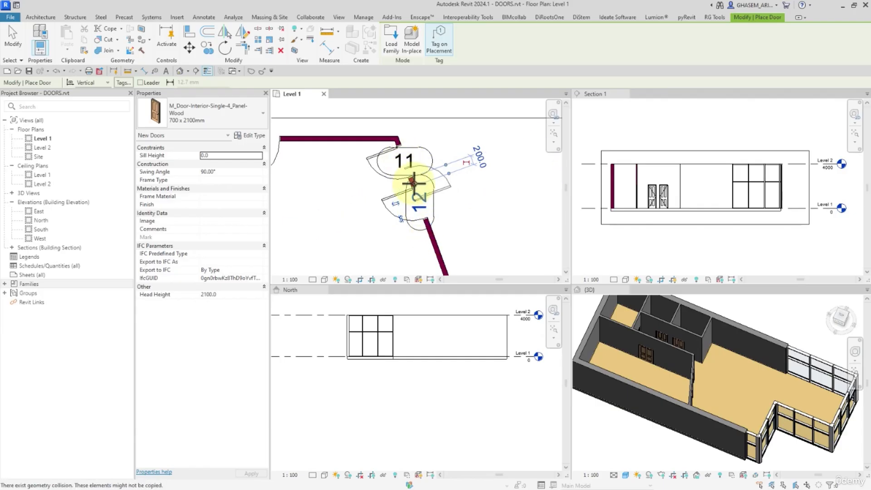
Set the tag orientation to Model and place a third door at the slanted wall's lower end.
left_click(82, 82)
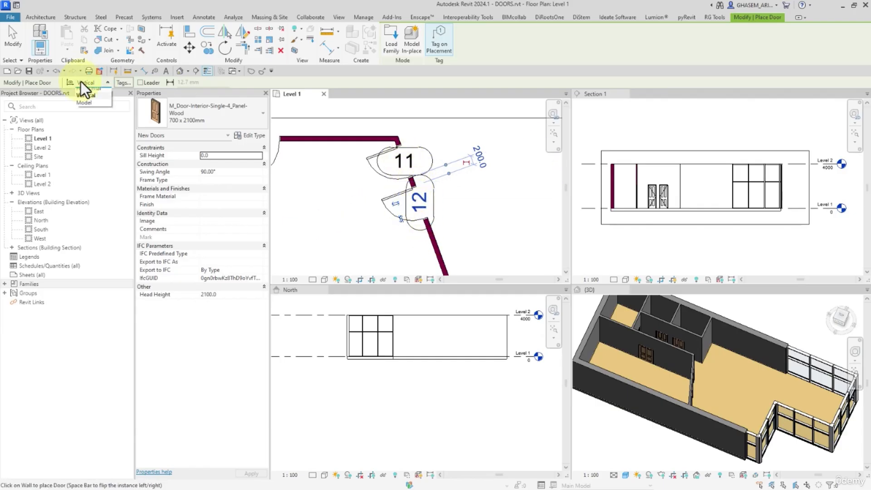
left_click(84, 106)
middle_click_drag(412, 248, 424, 189)
left_click(423, 199)
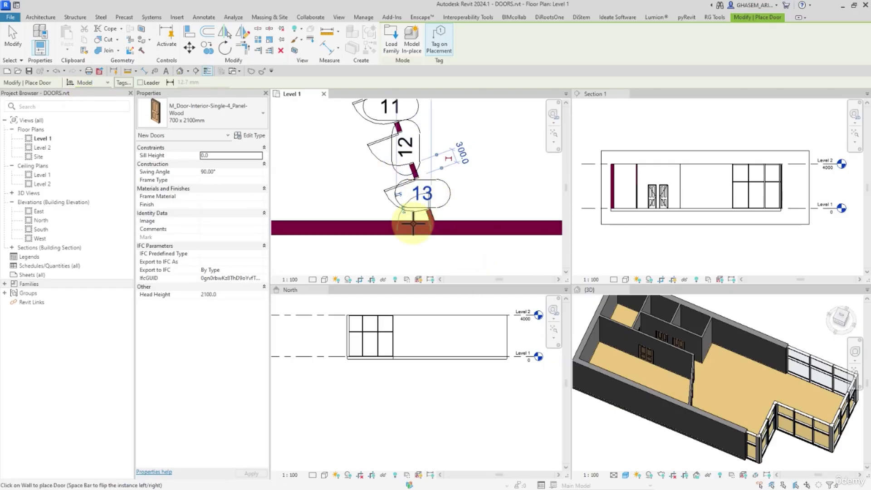
scroll(417, 193, "down", 2)
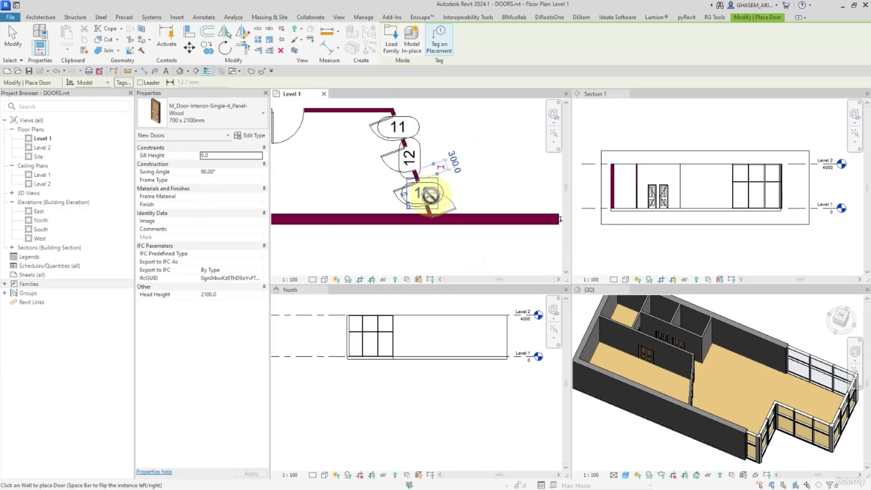
left_click(10, 39)
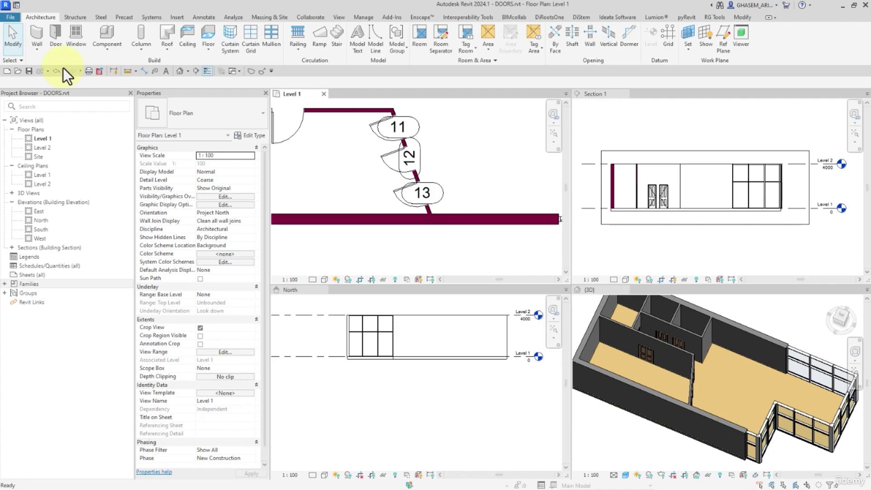
left_click(435, 191)
left_click(443, 146)
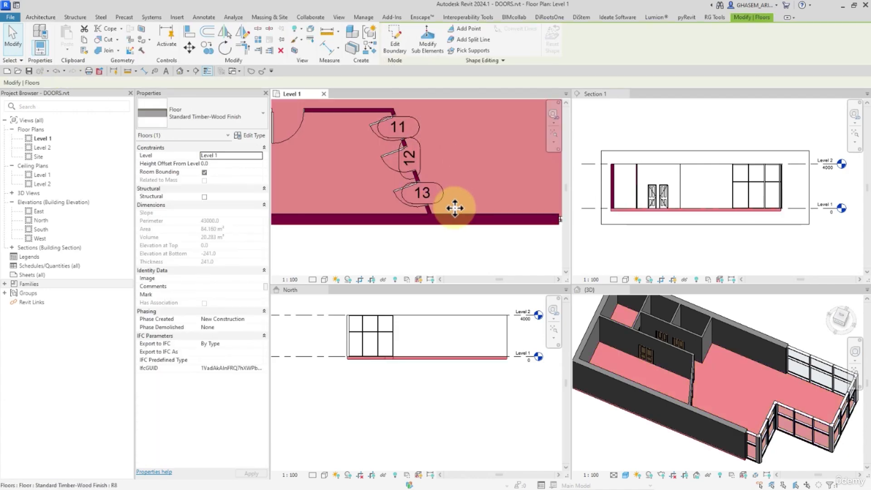
left_click(421, 235)
scroll(426, 213, "up", 1)
left_click(426, 212)
left_click(429, 213)
scroll(429, 215, "up", 2)
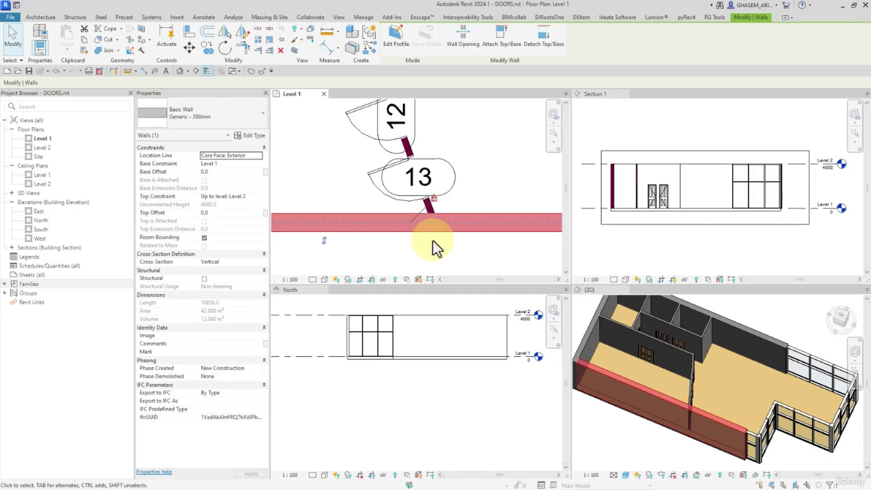
left_click(432, 240)
left_click(426, 208)
mouse_move(426, 208)
left_mouse_down()
mouse_move(469, 219)
mouse_move(408, 219)
mouse_move(441, 217)
left_mouse_up()
left_click(450, 240)
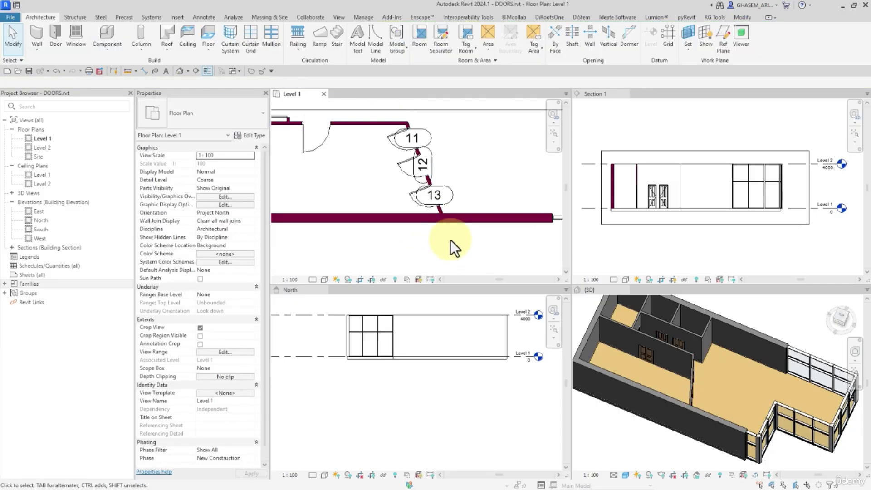
Delete the three tagged doors from the slanted wall.
left_click(411, 200)
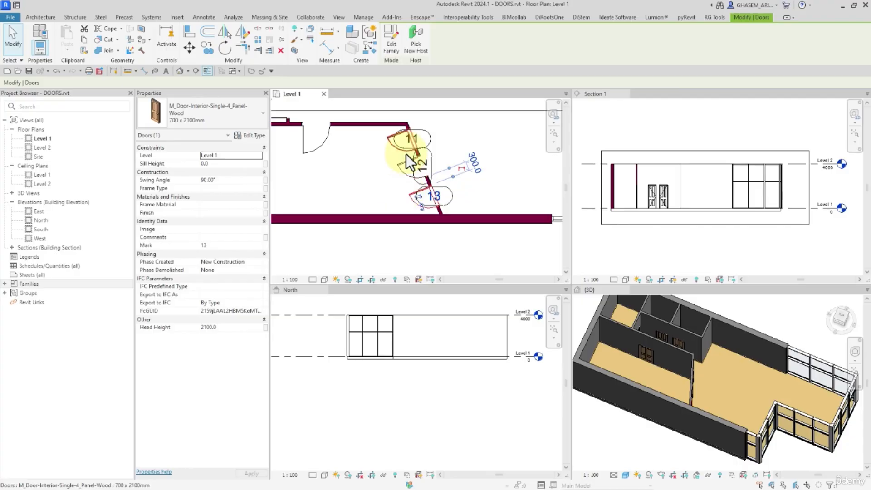
key("Delete")
left_click(401, 166)
key("Delete")
left_click(392, 144)
key("Delete")
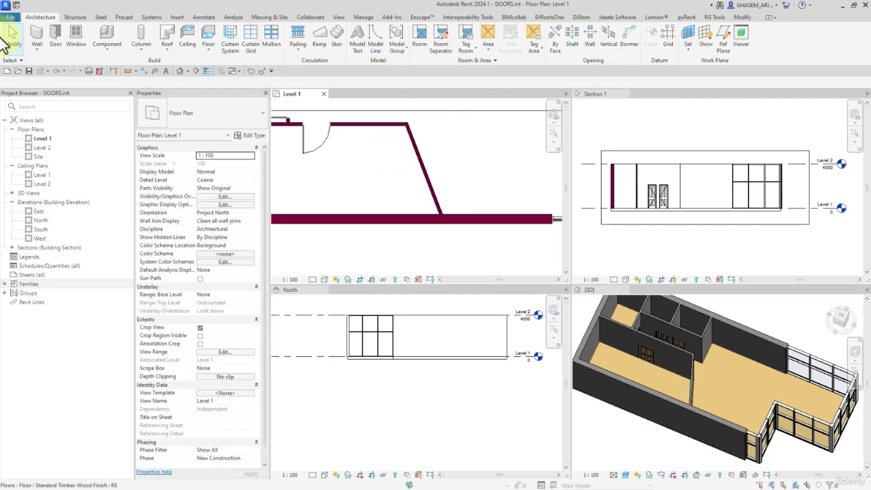
Open the loaded tags list for door placement without saving the project, and filter its categories by DOOR.
left_click(56, 36)
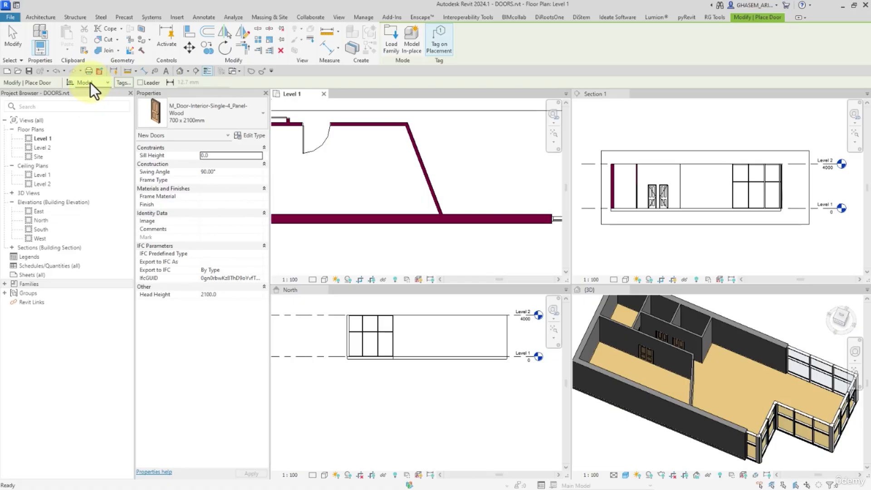
left_click(126, 84)
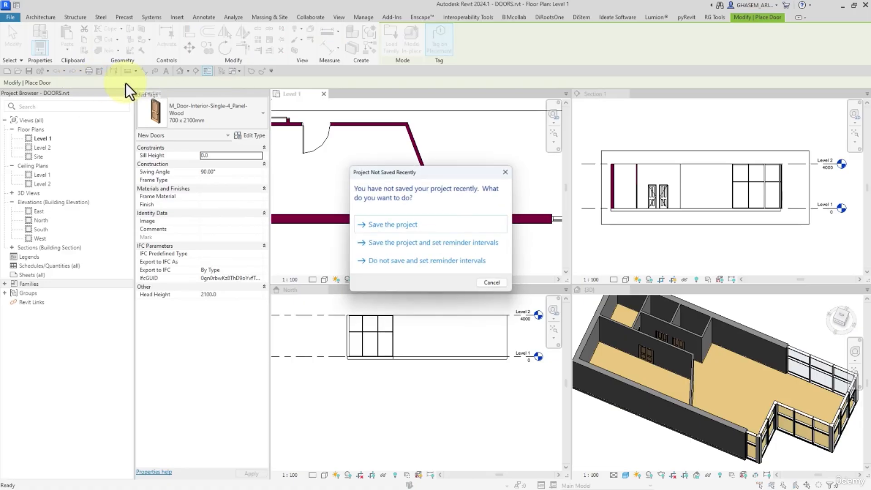
left_click(506, 171)
left_click_drag(346, 102, 362, 84)
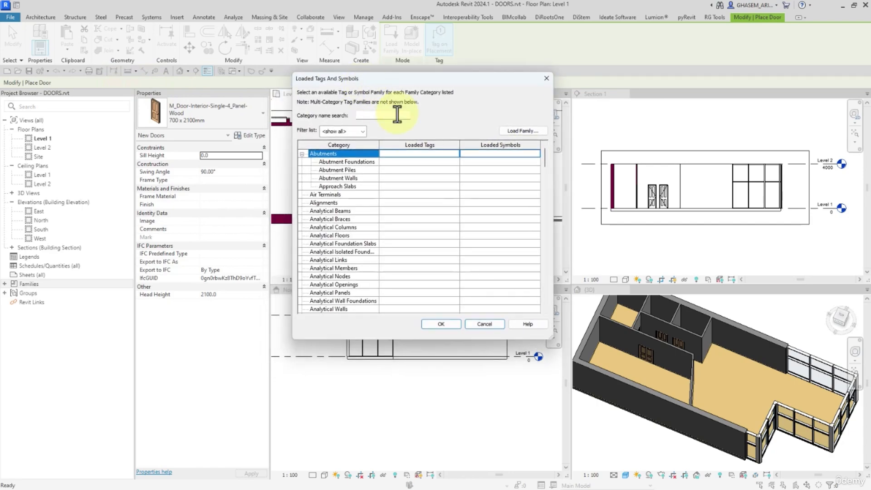
mouse_move(544, 158)
left_mouse_down()
mouse_move(542, 184)
mouse_move(543, 157)
left_mouse_up()
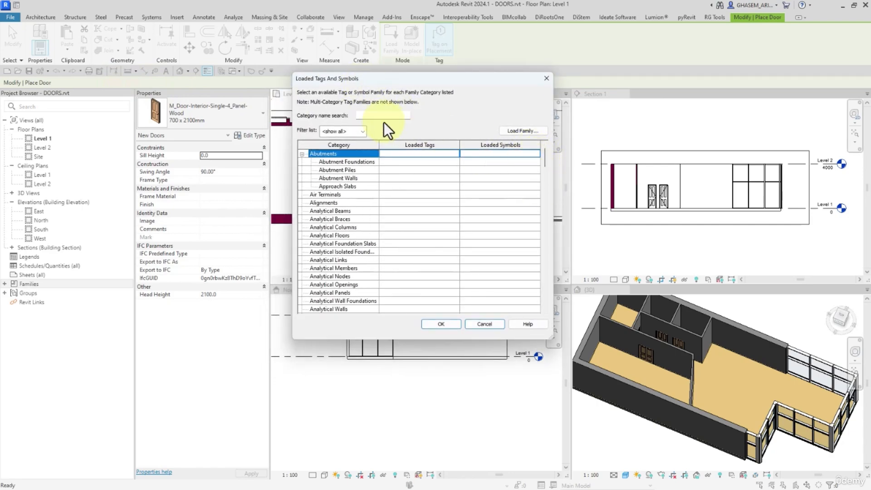
left_click(367, 116)
type("DOOR")
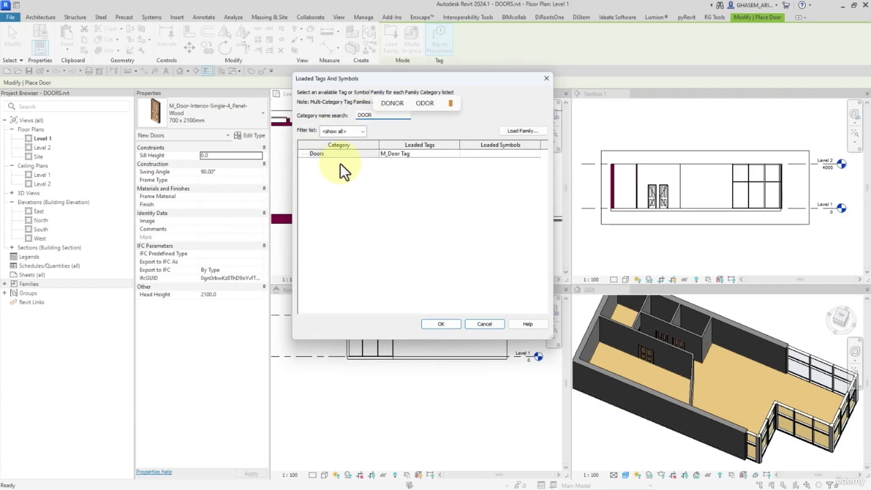
Check which loaded tag families are available for the Doors category.
left_click(406, 156)
left_click(456, 156)
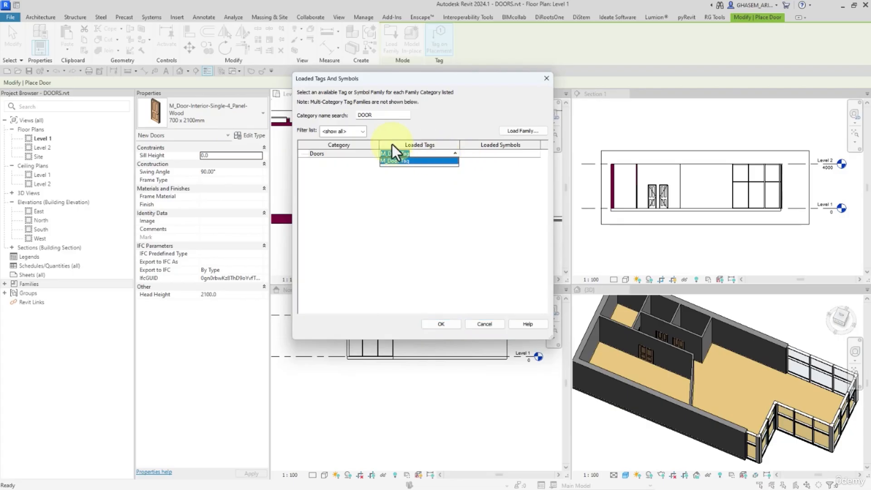
left_click(343, 176)
left_click(453, 153)
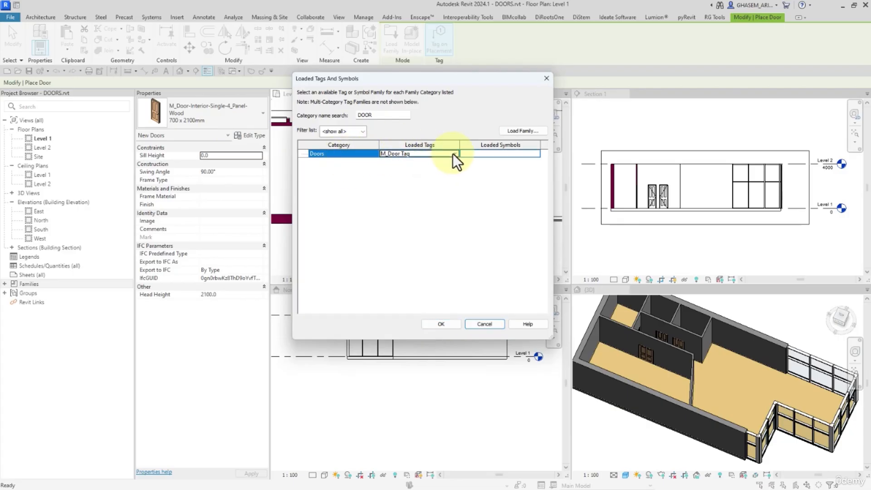
Browse the family library to the Architectural folder under Annotations and preview M_Door Tag.rfa.
left_click(515, 132)
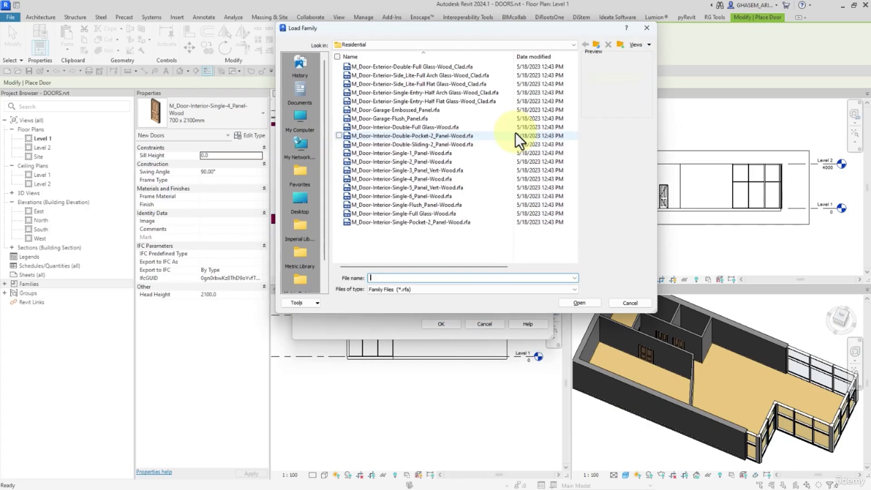
left_click(594, 46)
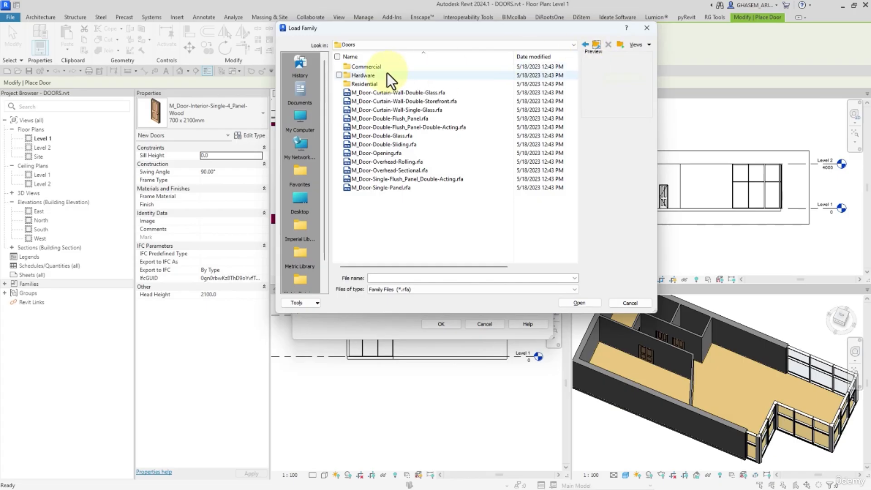
left_click(594, 45)
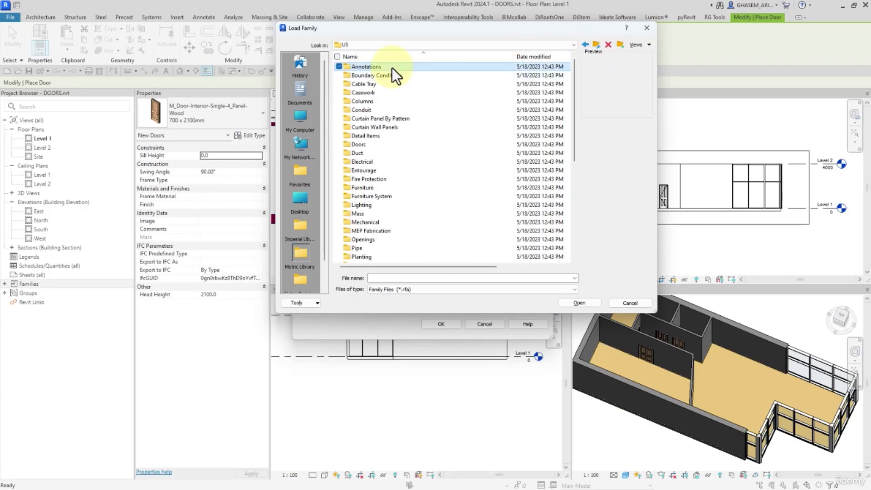
double_click(392, 67)
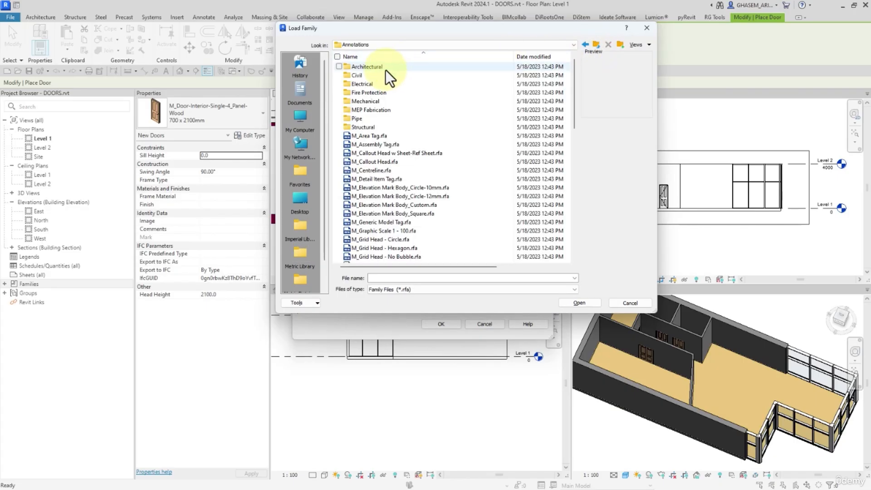
double_click(386, 69)
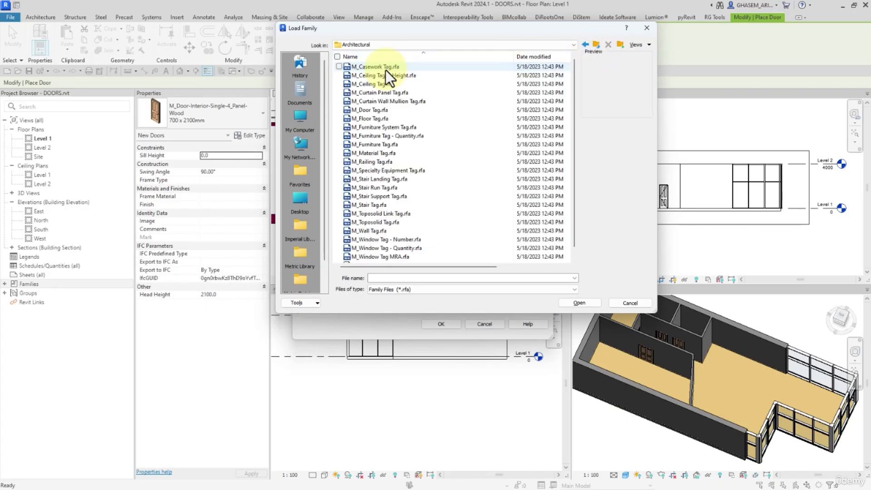
left_click(380, 112)
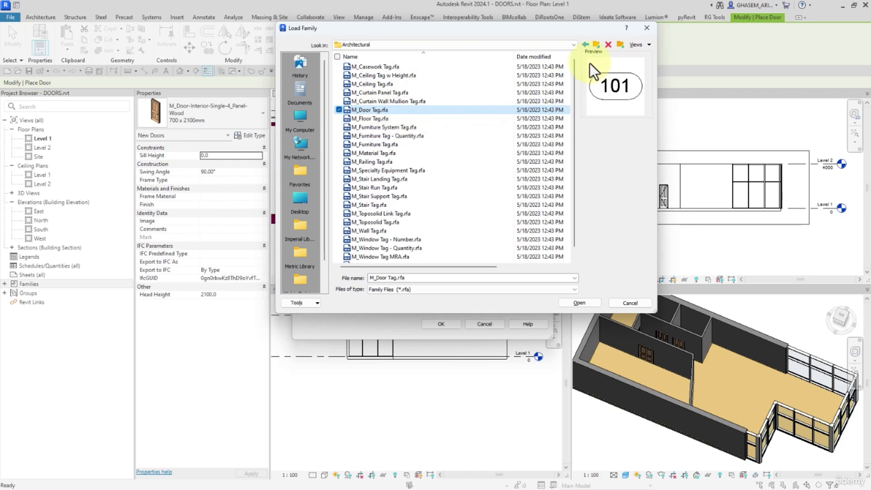
Look through the tag families in the parent Annotations folder, and leave the library without loading one.
left_click(594, 46)
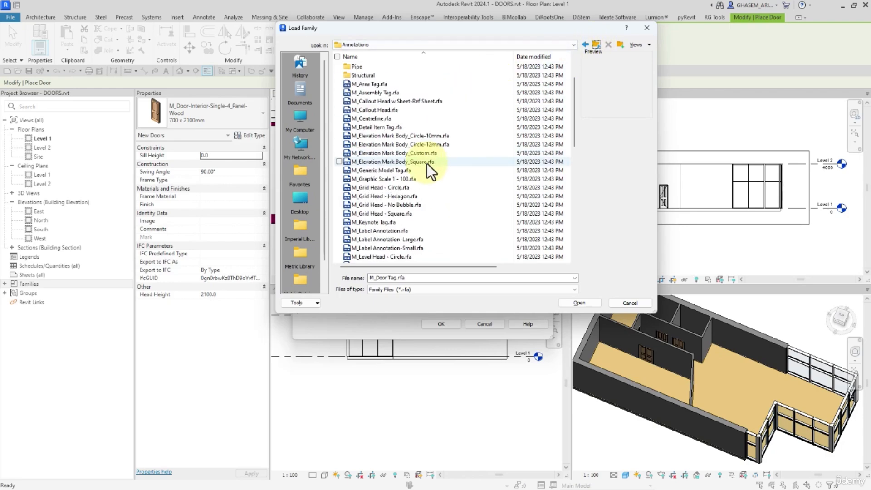
scroll(388, 129, "down", 8)
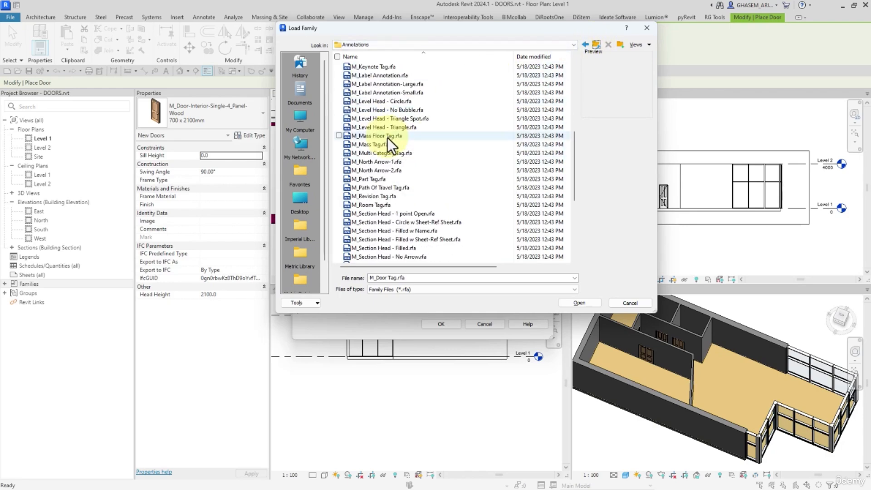
scroll(404, 190, "down", 3)
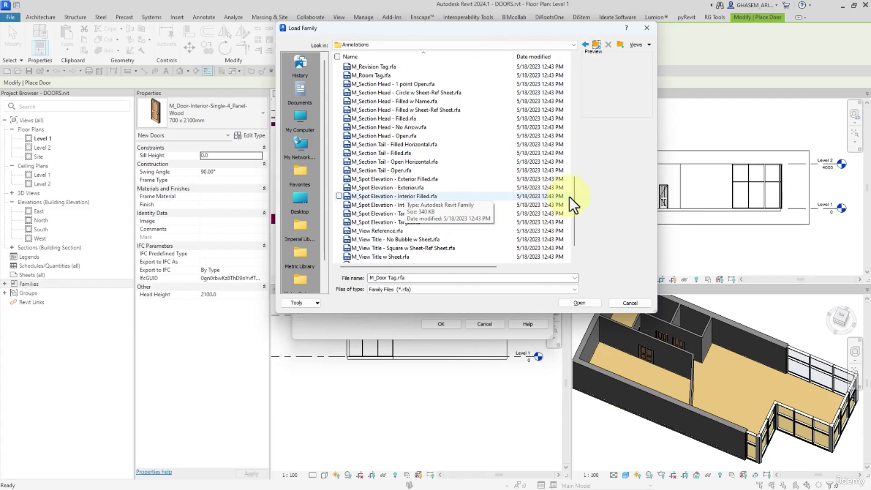
left_click(641, 307)
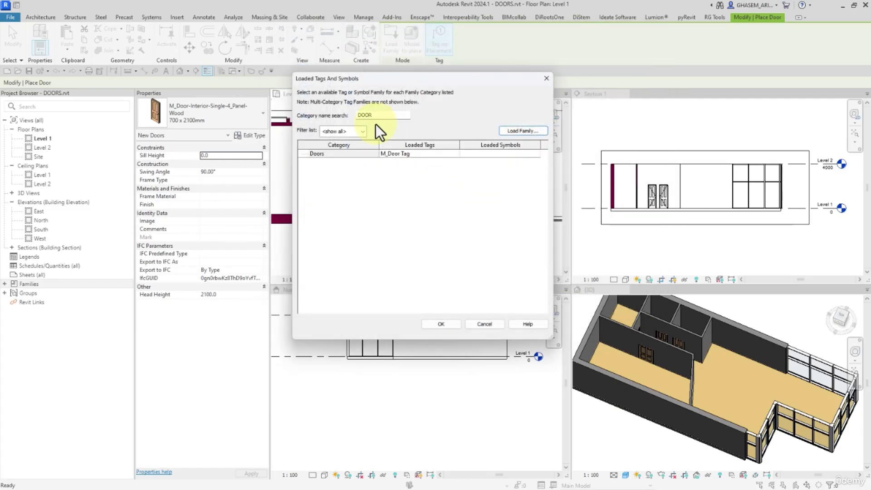
Inspect the Doors category's loaded symbols, and filter the categories by SLAB to view the Floors span direction symbol options.
left_click(472, 153)
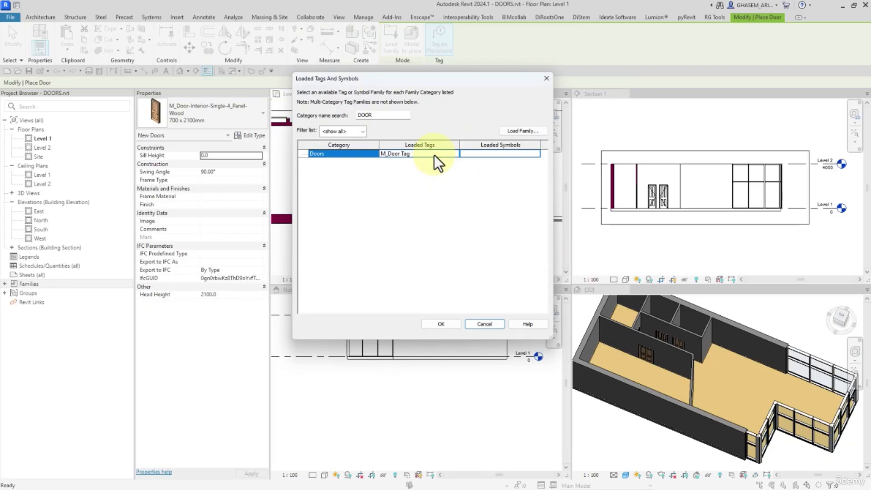
left_click(517, 153)
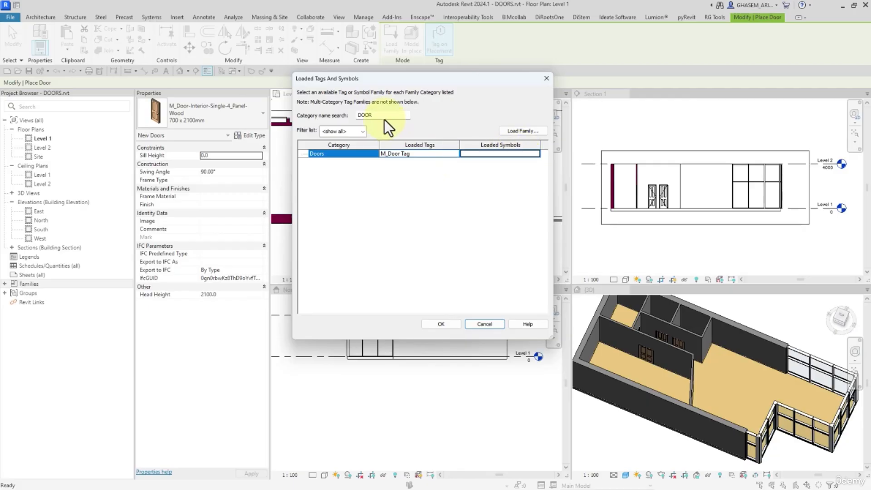
left_click_drag(366, 115, 333, 116)
type("F")
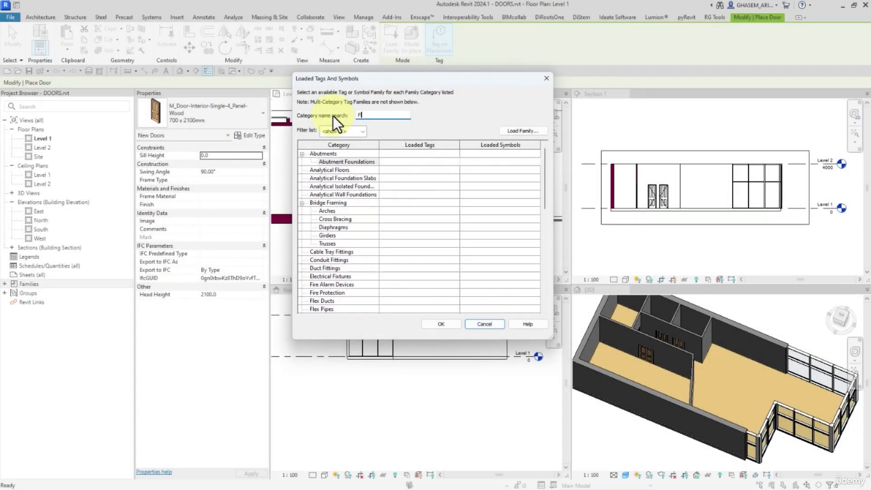
key("BackSpace")
type("SLAB")
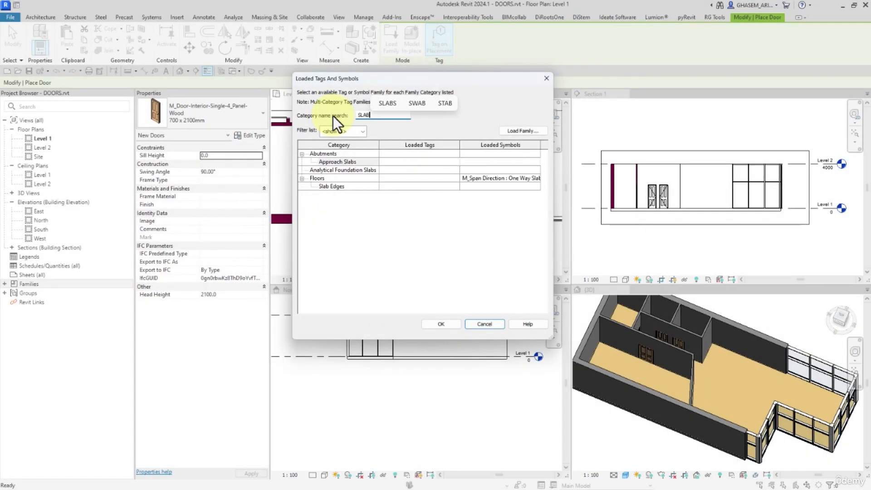
left_click(336, 179)
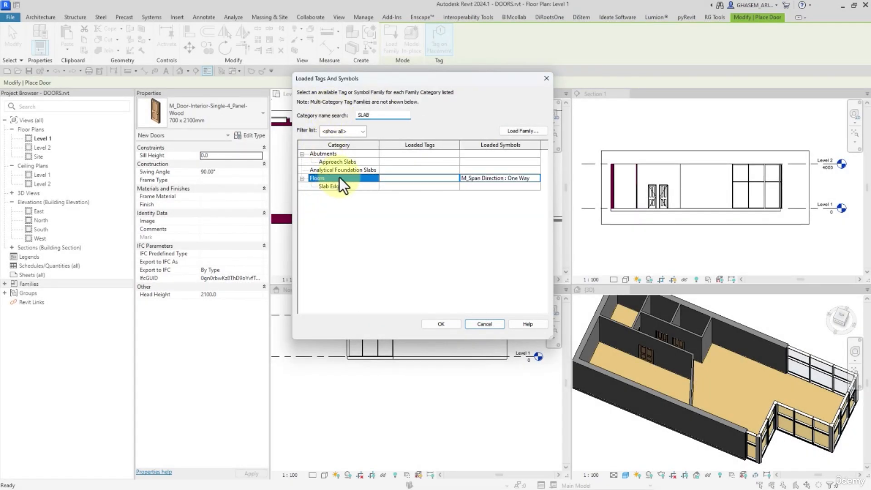
left_click(535, 178)
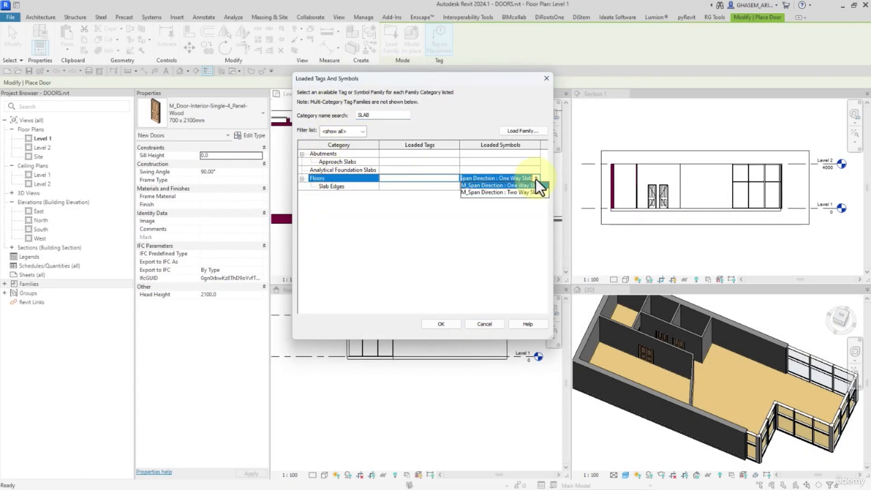
left_click(438, 207)
Filter the categories by DOOR, keep M_Door Tag as the Doors tag, and accept the loaded tags settings.
left_click_drag(379, 115, 329, 115)
type("DOOR")
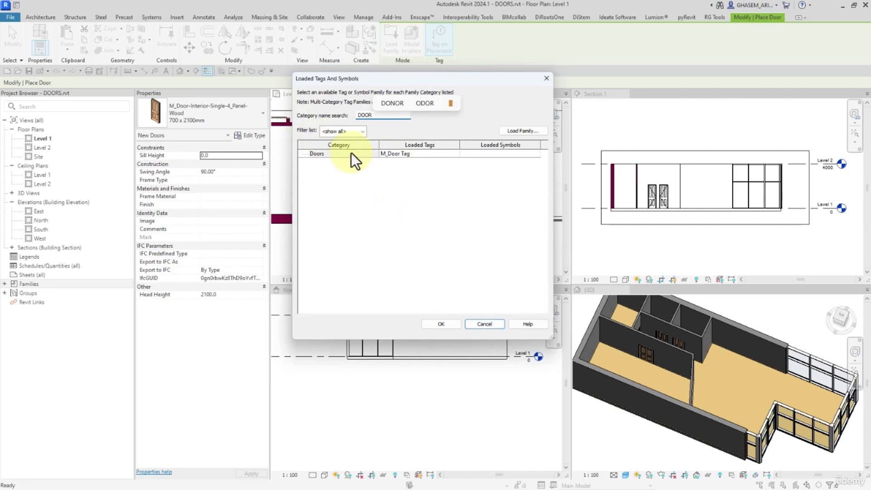
left_click(457, 156)
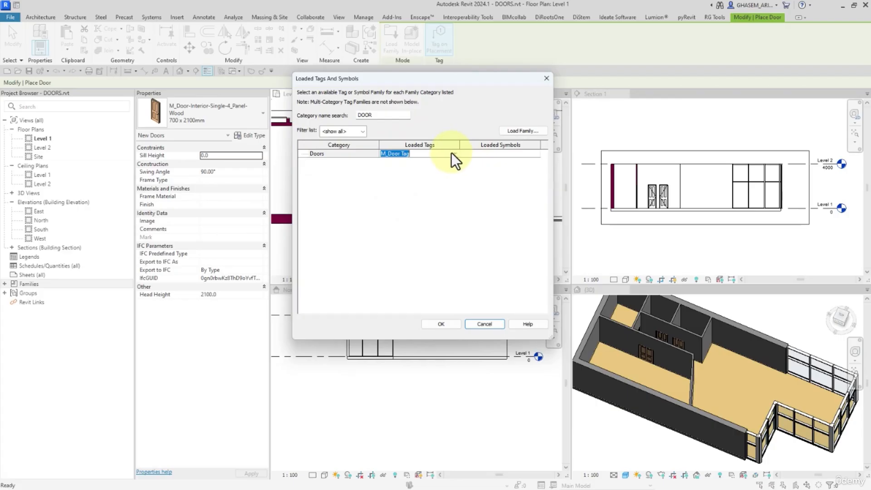
left_click(452, 155)
left_click(453, 155)
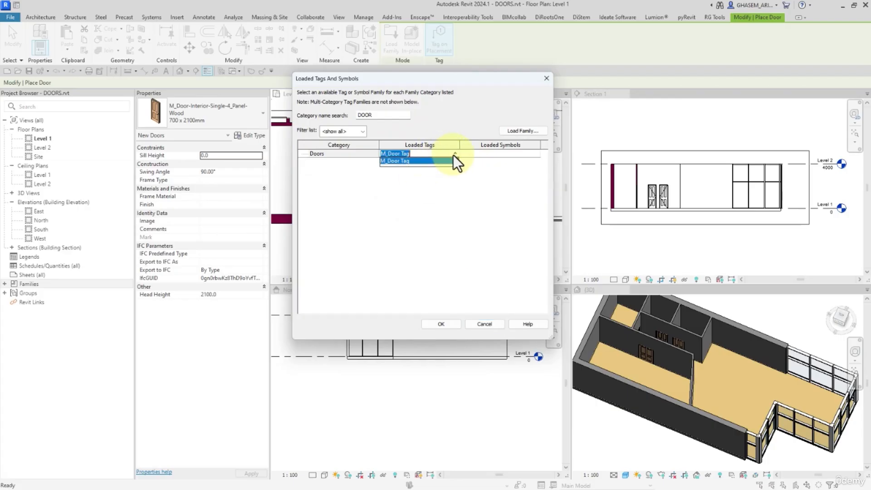
left_click(426, 161)
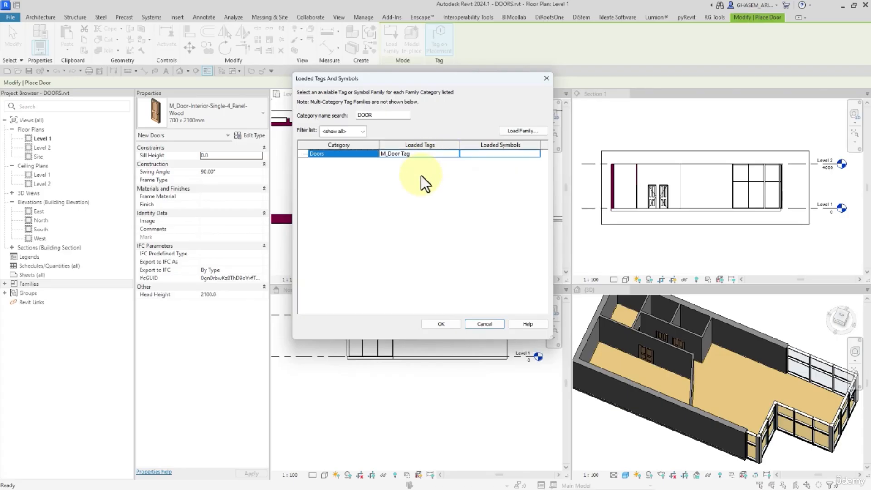
left_click(440, 324)
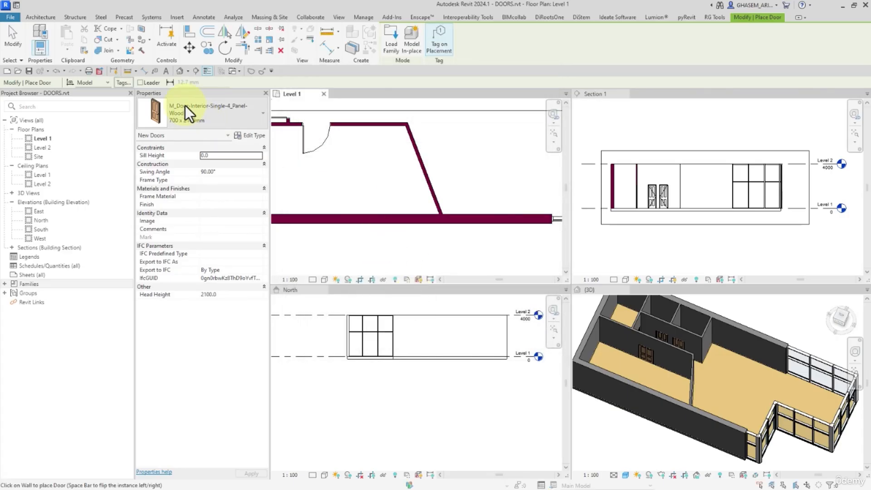
Place a tagged 700 x 2100mm door without a leader in the horizontal partition just before the slanted wall.
left_click(140, 82)
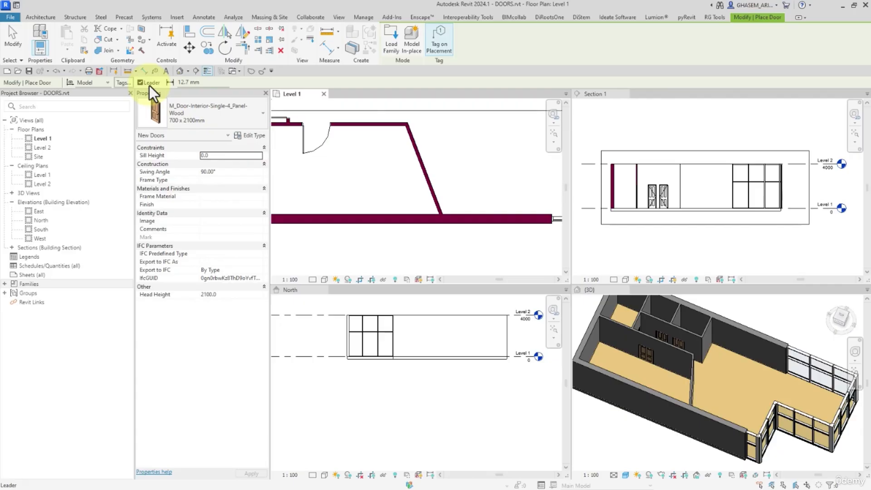
left_click(148, 85)
middle_click_drag(412, 174, 450, 219)
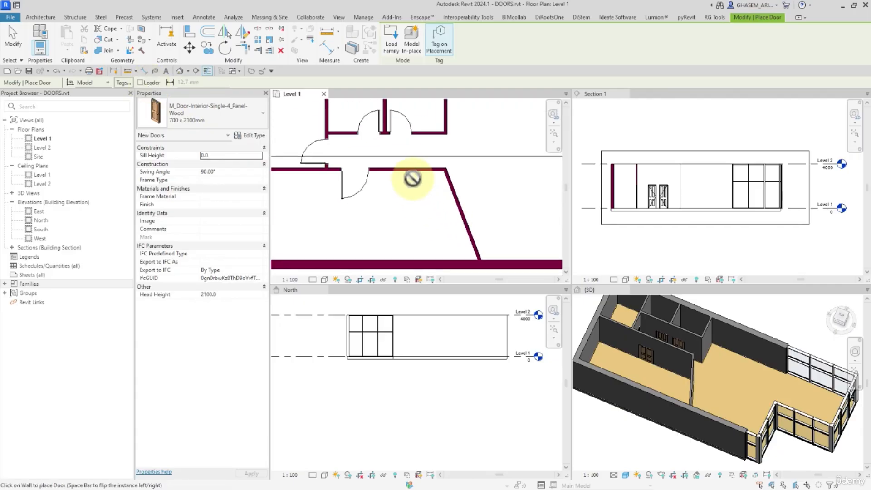
scroll(412, 174, "up", 2)
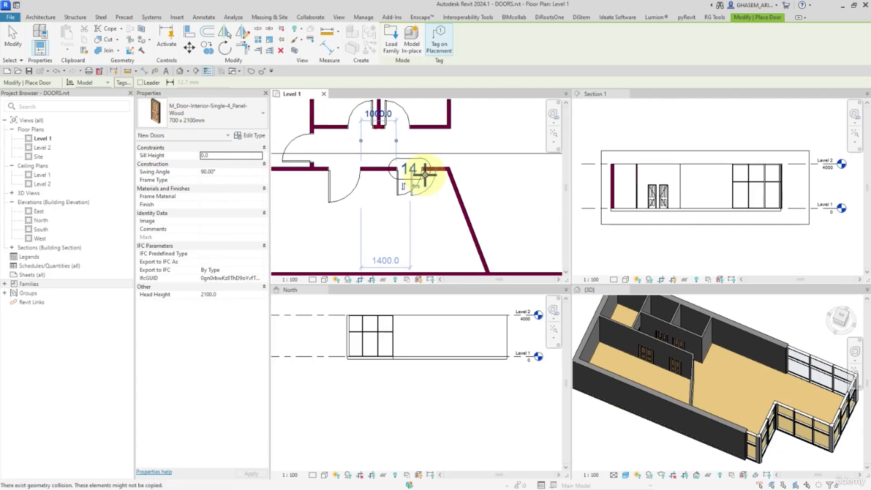
left_click(413, 172)
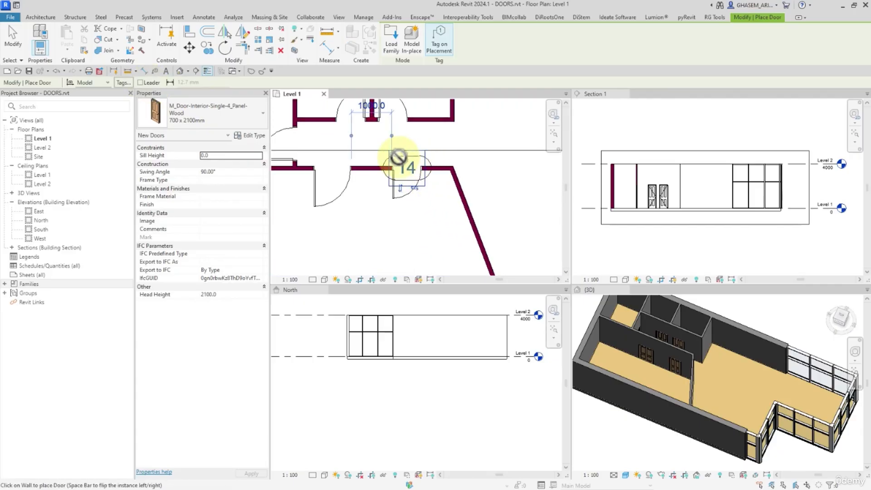
Turn on the tag leader and place tagged doors in the slanted wall and the upper exterior wall, about 3150 mm from the curtain wall.
left_click(148, 83)
left_click(210, 82)
left_click_drag(210, 82, 171, 83)
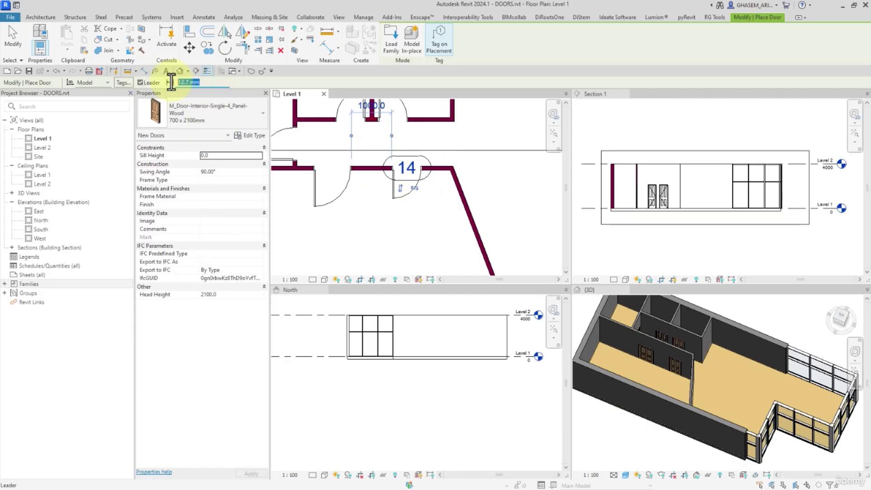
left_click(459, 195)
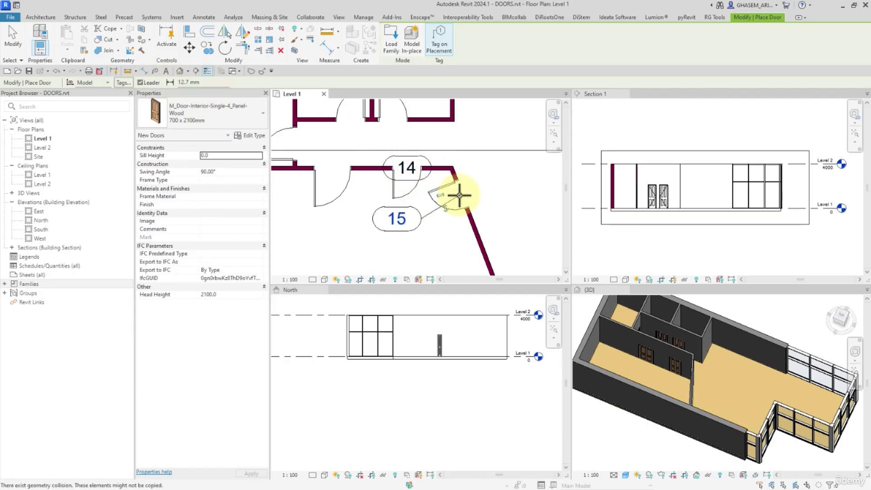
scroll(459, 206, "down", 1)
scroll(451, 212, "down", 4)
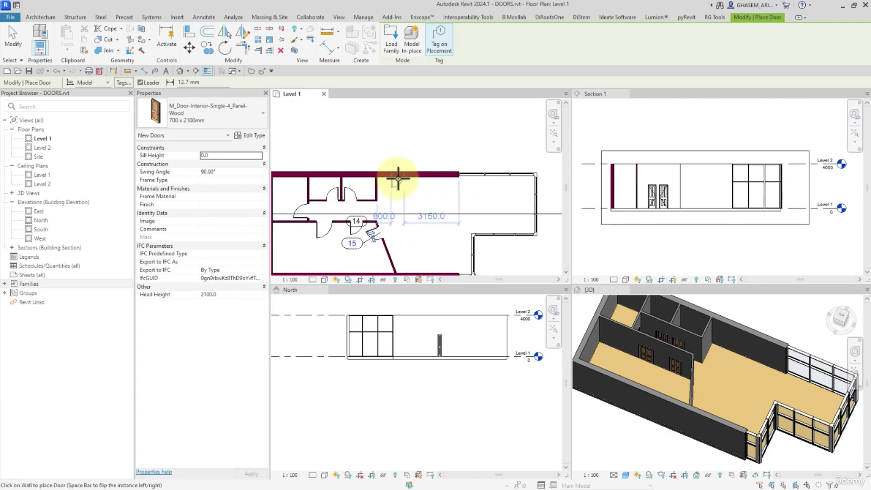
left_click(397, 177)
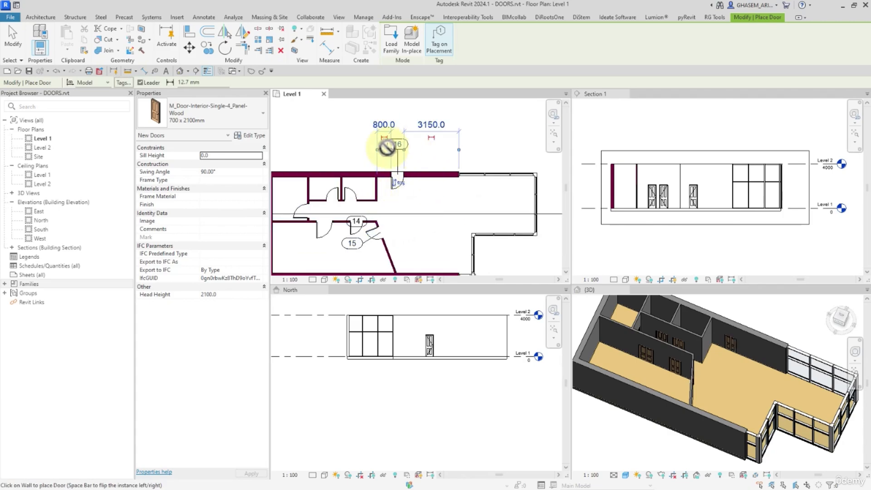
Set the leader length to 30 mm and place a tagged door in the upper-left room's exterior wall.
left_click(181, 82)
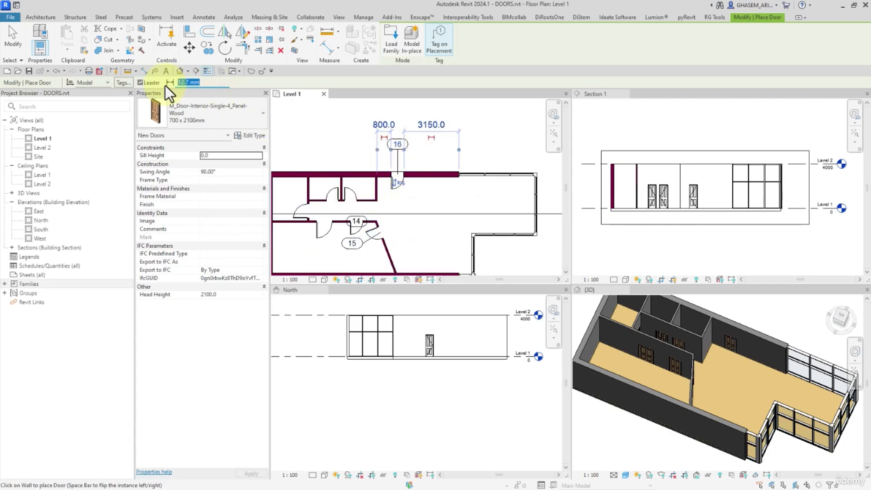
type("30")
key("Return")
middle_click_drag(301, 151, 375, 154)
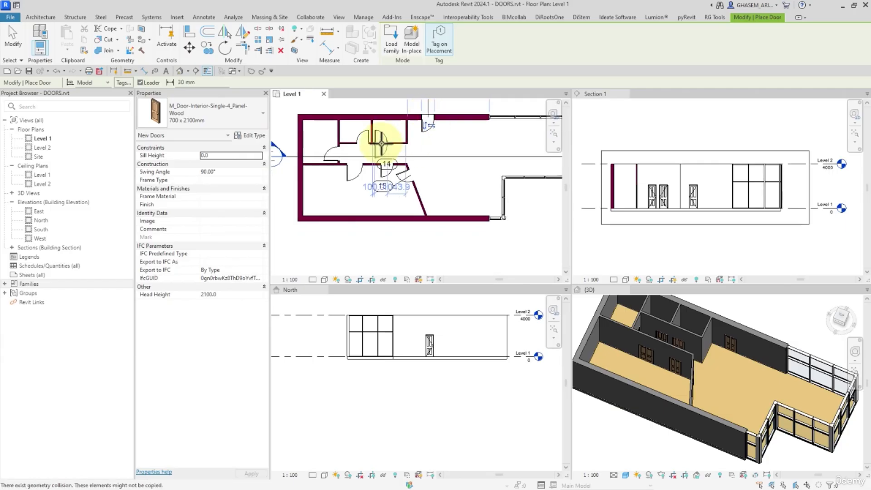
left_click(359, 176)
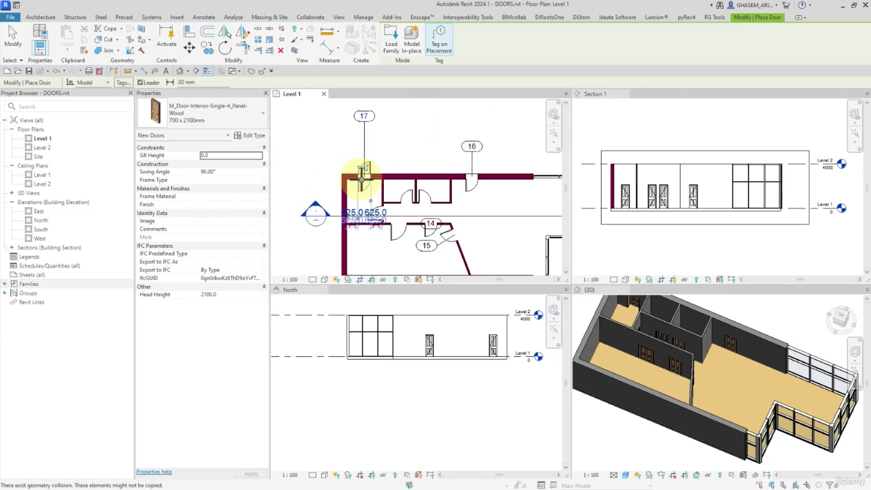
left_click(10, 40)
Show the Level 1 plan's crop region and turn on its annotation crop.
scroll(328, 145, "down", 2)
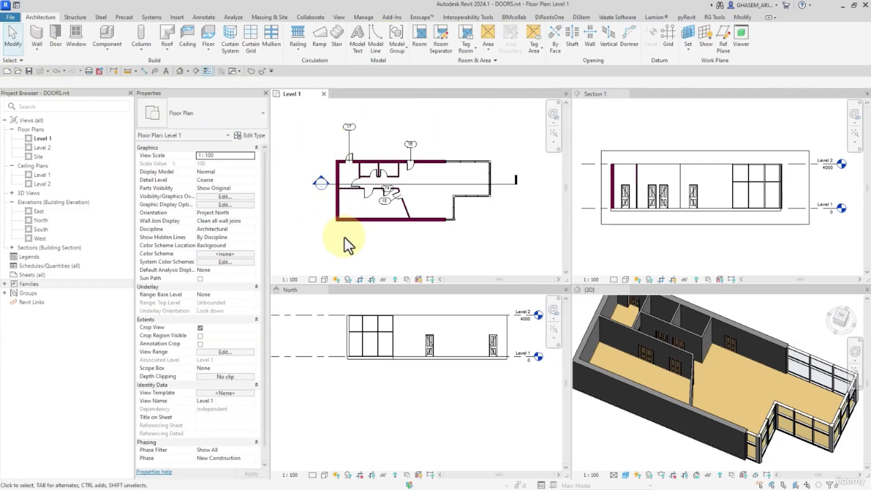
left_click(371, 279)
left_click(374, 239)
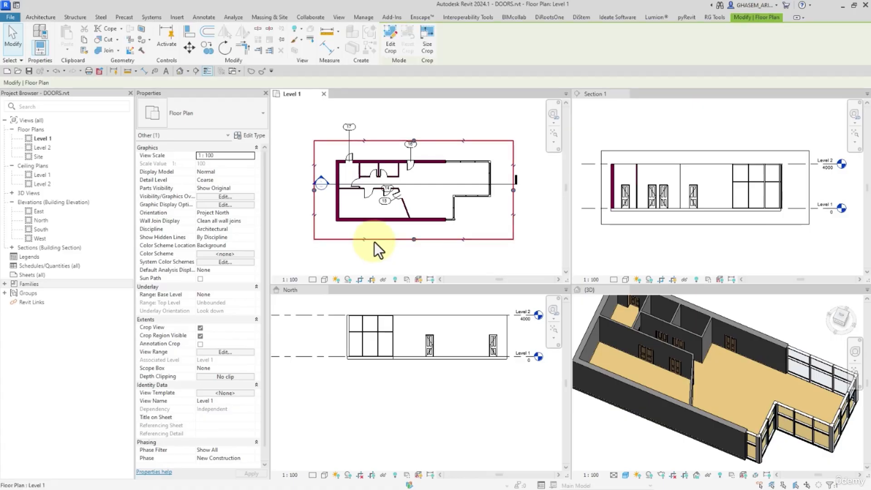
left_click(200, 344)
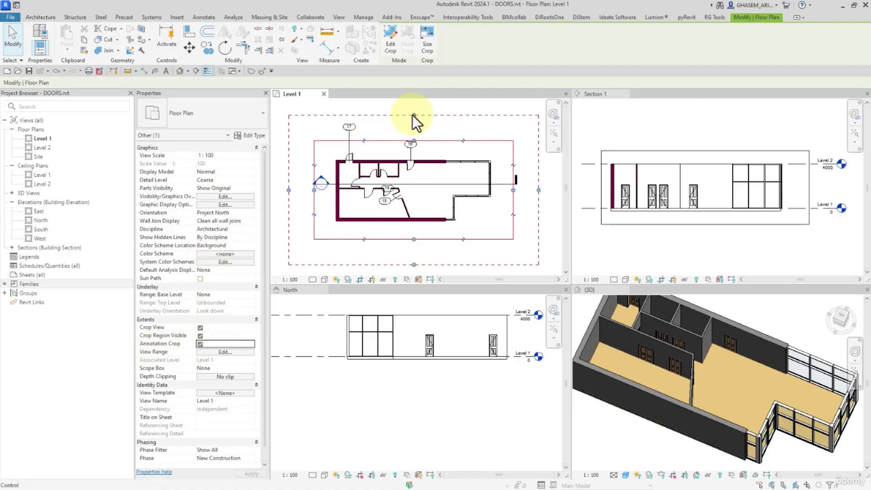
left_click(388, 118)
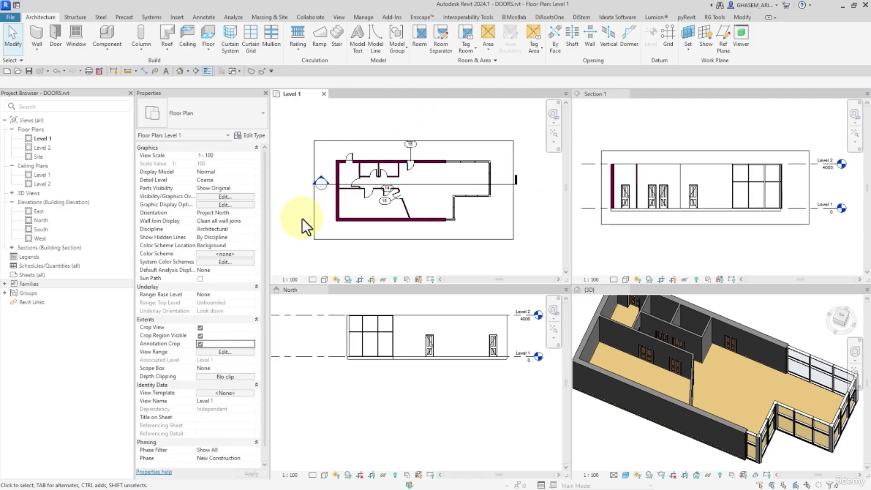
Raise the upper edge of the annotation crop beyond the upper-left door's tag, and hide the crop region.
left_click(355, 156)
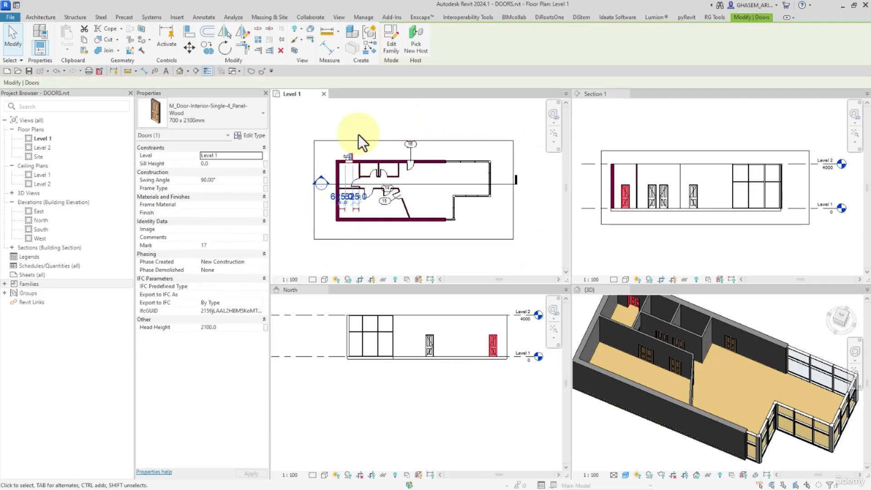
left_click(358, 141)
scroll(374, 135, "up", 1)
middle_click_drag(377, 136, 410, 140)
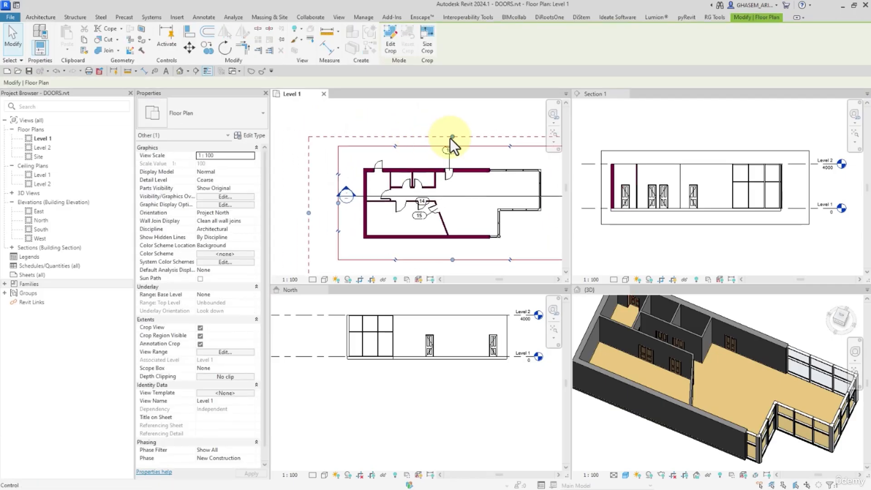
left_click_drag(447, 135, 453, 121)
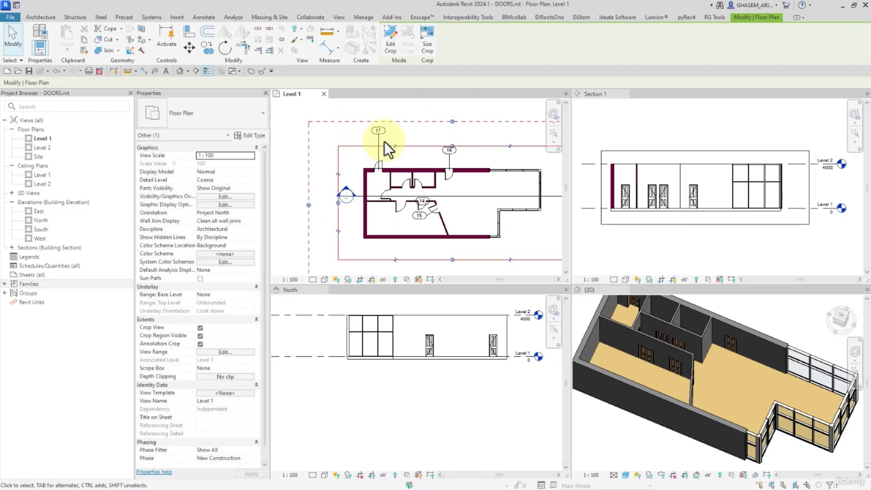
left_click(369, 111)
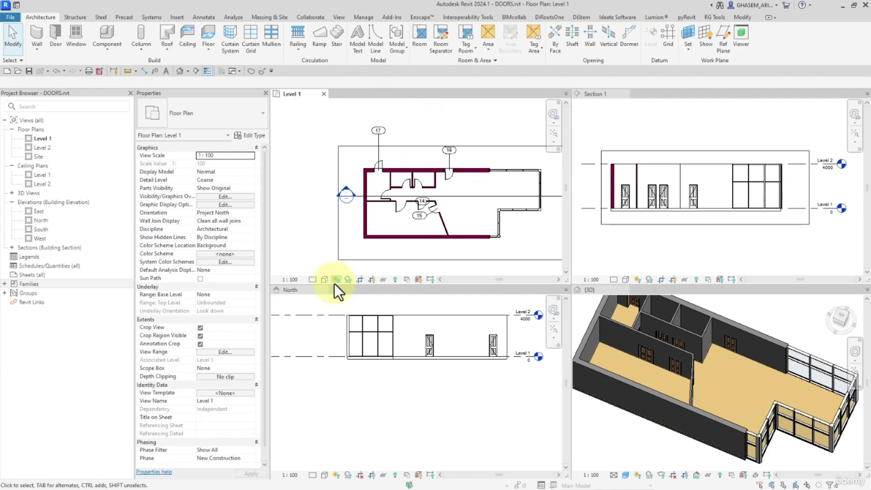
left_click(372, 280)
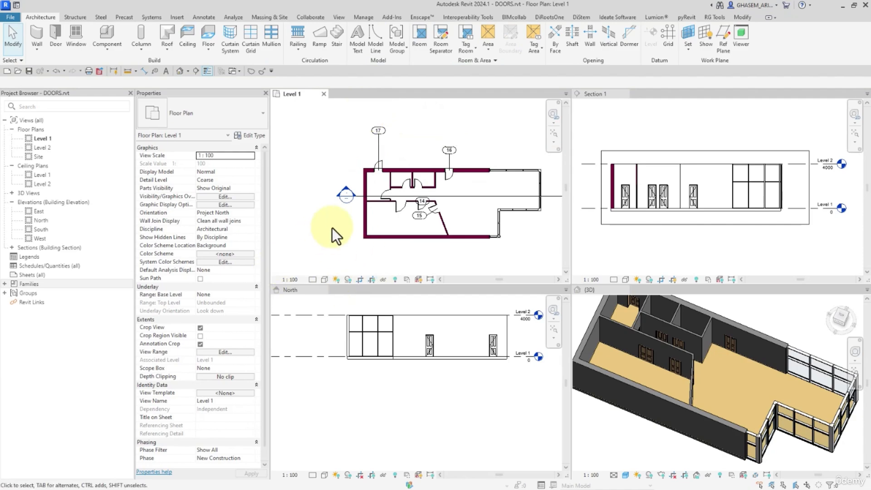
Set the tag leader length to 5 mm and place tagged doors in the upper exterior wall, 1200 mm from its neighbour, and in the lower exterior wall.
scroll(382, 151, "down", 2)
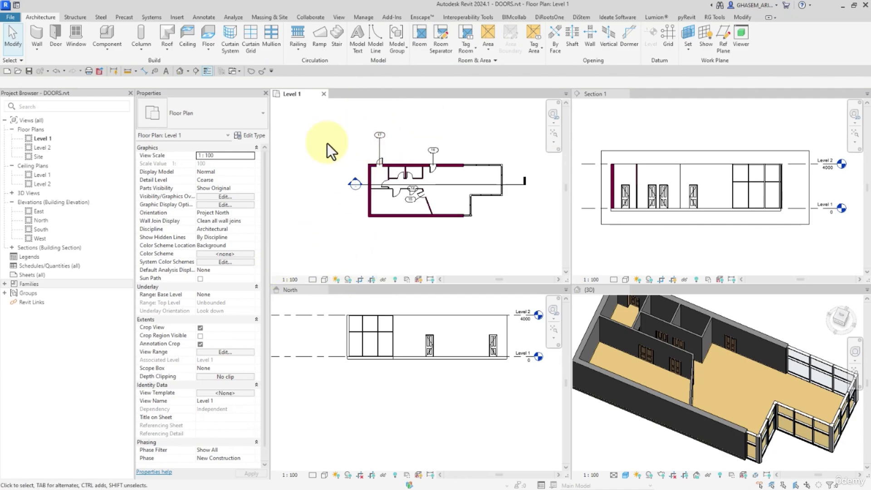
left_click(57, 35)
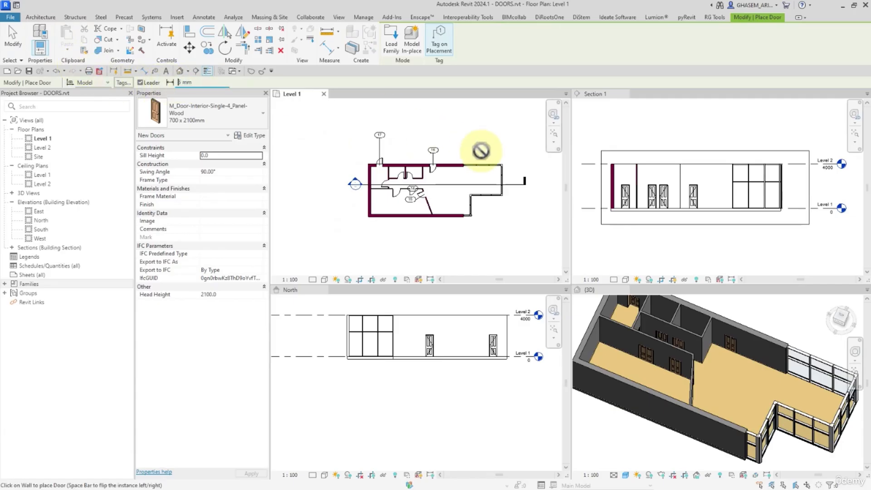
scroll(441, 161, "up", 1)
left_click(452, 164)
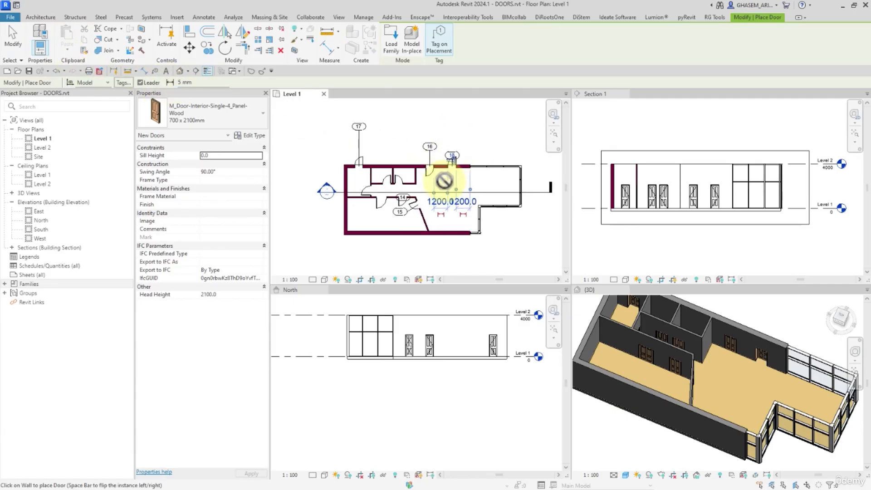
scroll(388, 233, "up", 1)
left_click(380, 233)
Place tagged doors 1800 mm along the lower exterior wall and in the slanted wall, and turn off the tag leader for new doors.
middle_click_drag(395, 238, 399, 201)
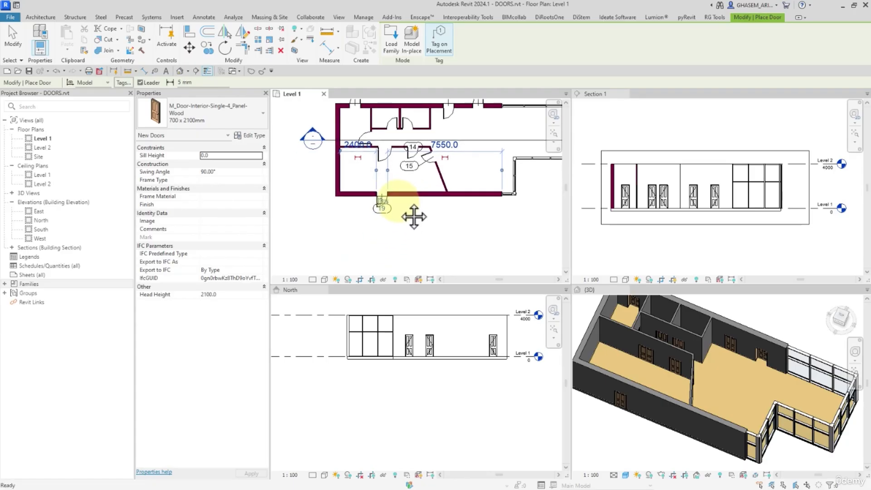
scroll(420, 196, "up", 1)
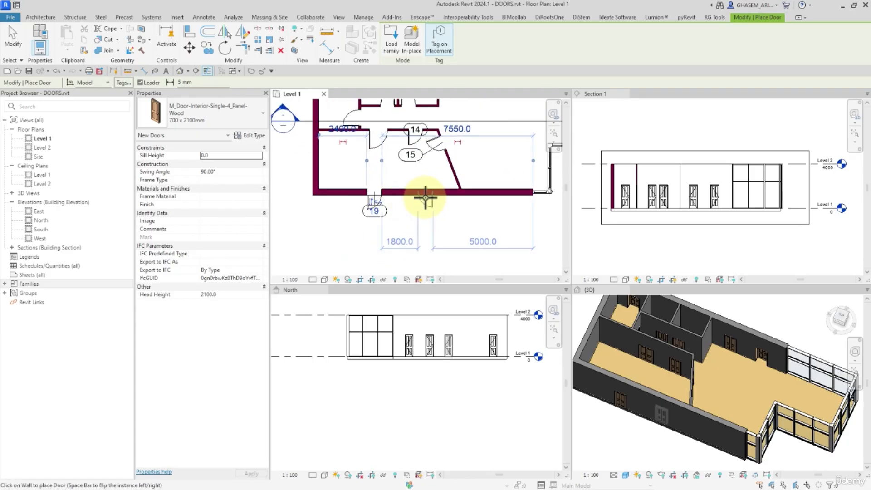
left_click(424, 195)
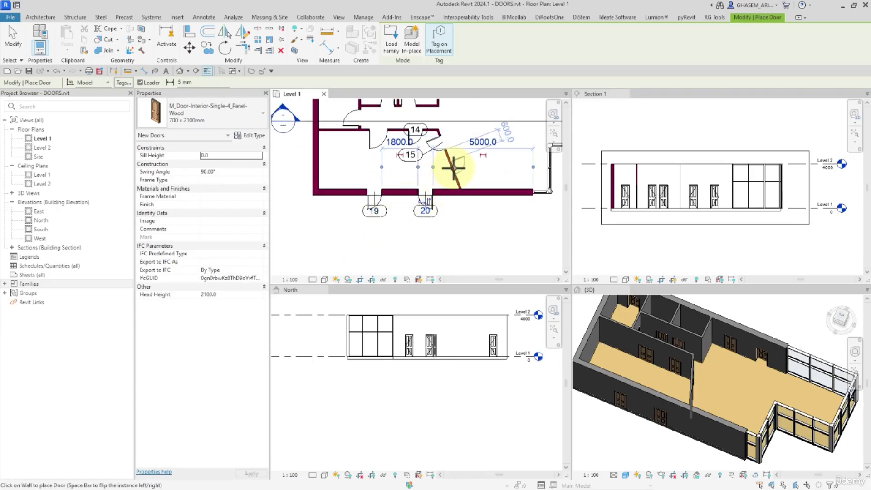
left_click(449, 170)
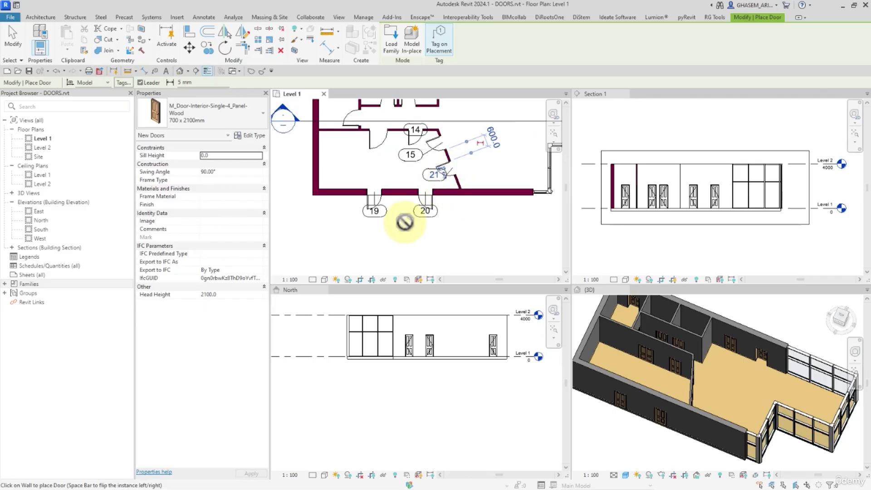
left_click(140, 82)
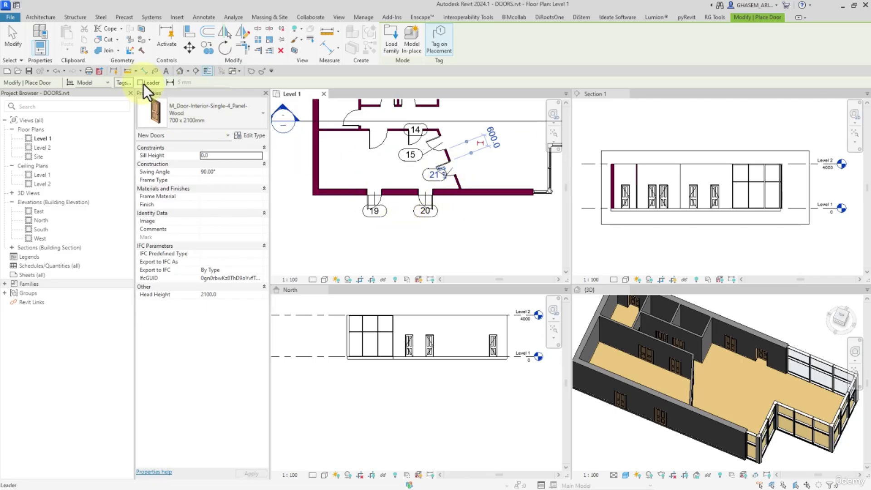
left_click(13, 36)
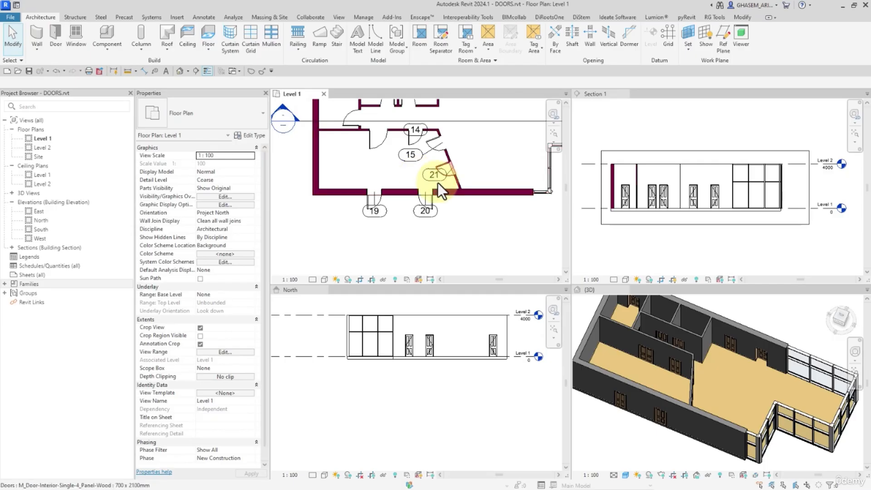
Try the Vertical orientation on the upper-left door's tag and restore the Model orientation.
middle_click_drag(437, 184, 441, 252)
middle_click_drag(420, 199, 428, 175)
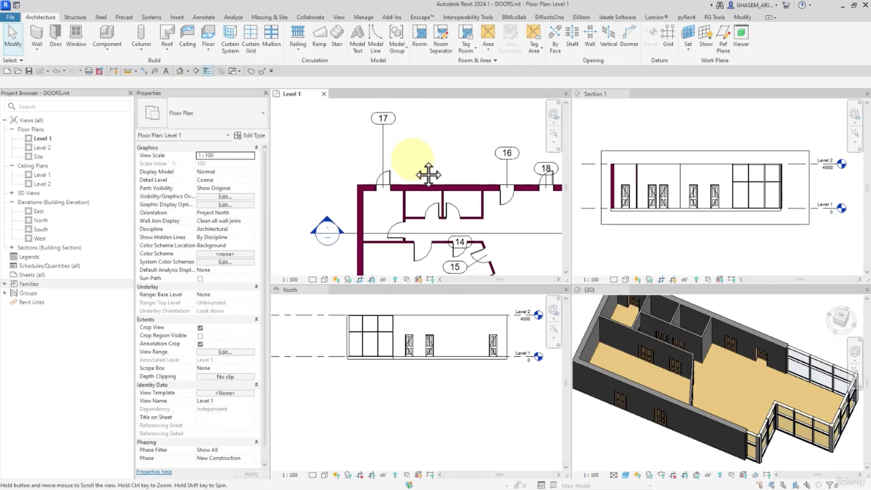
left_click(381, 138)
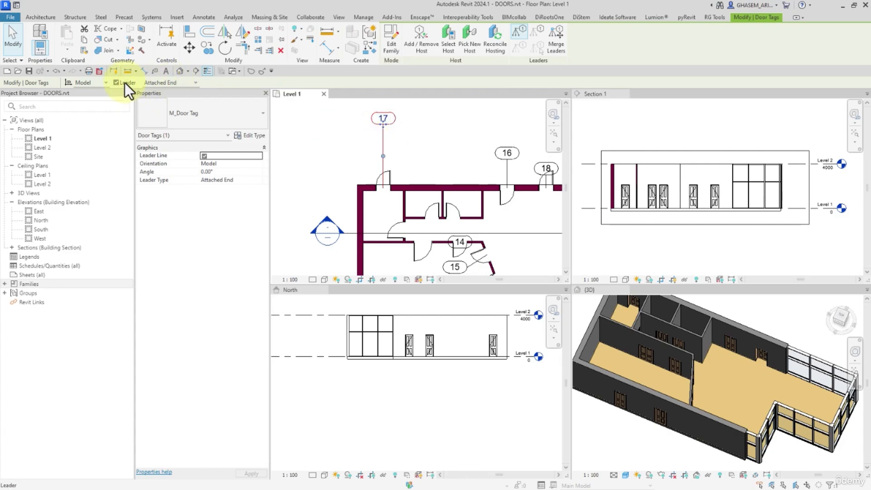
left_click(107, 83)
left_click(102, 91)
left_click(93, 98)
left_click(98, 82)
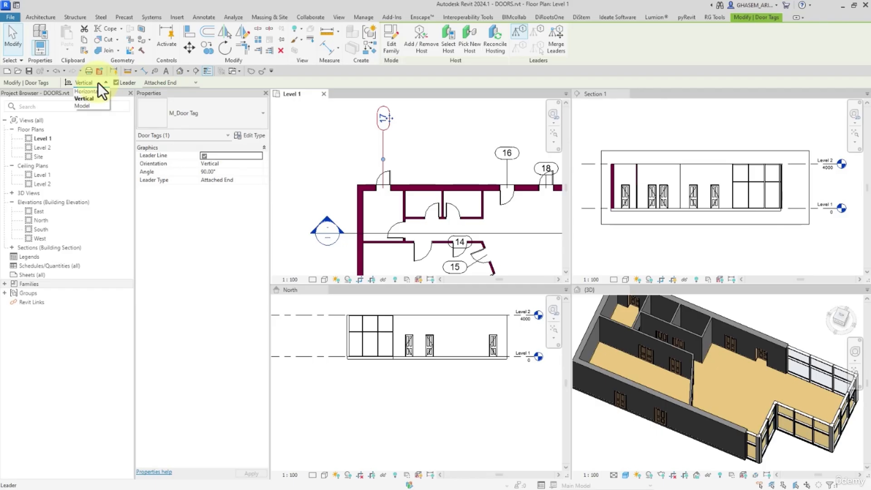
left_click(90, 105)
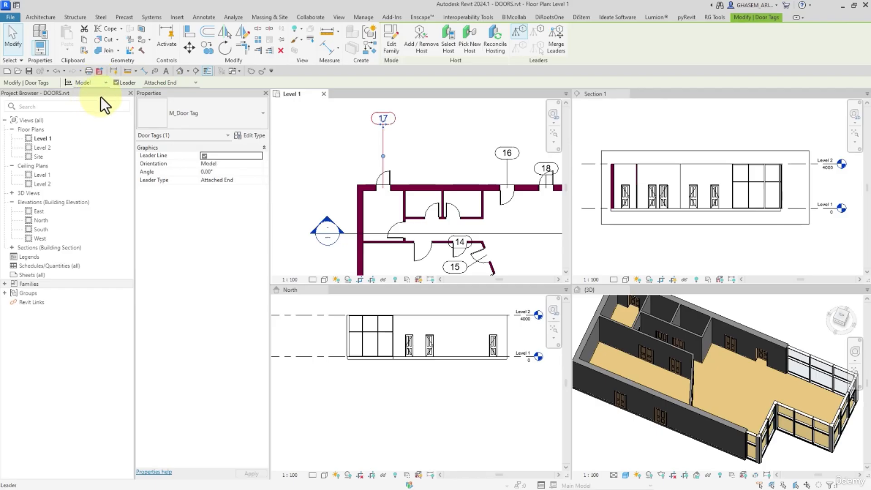
Toggle the leader of the upper-left door's tag off and on several times, leaving it on.
left_click(122, 85)
left_click(122, 85)
left_click(122, 85)
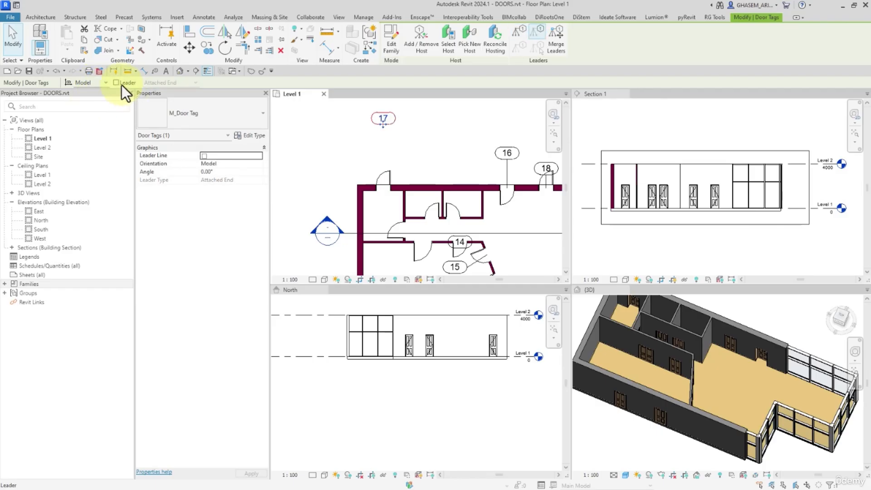
left_click(121, 85)
left_click(122, 85)
left_click(122, 85)
left_click(122, 85)
left_click(121, 85)
Set the tag's leader type to Free End, move the tag to the upper left of its door, and switch the leader to Attached End.
left_click(185, 83)
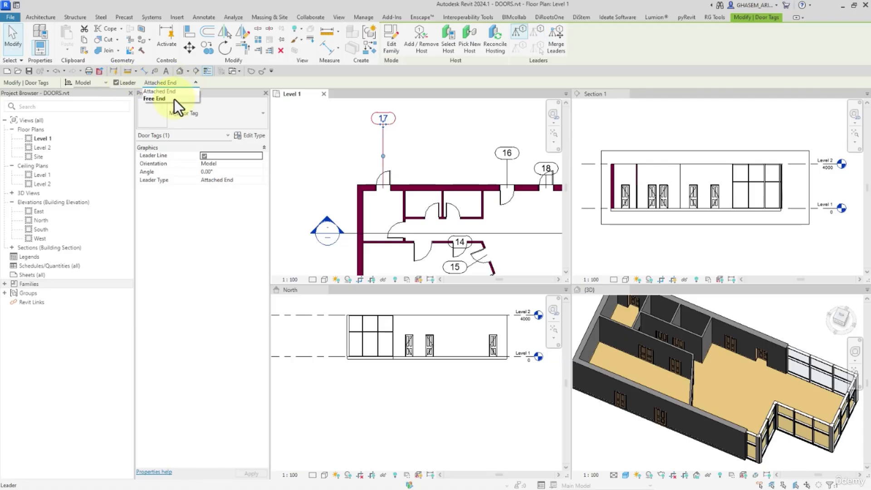
left_click(174, 99)
left_click_drag(384, 126, 352, 132)
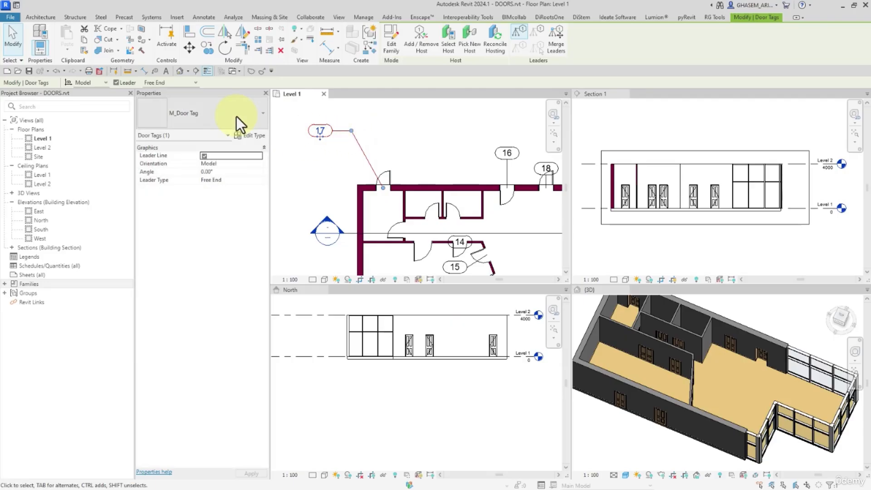
left_click(176, 82)
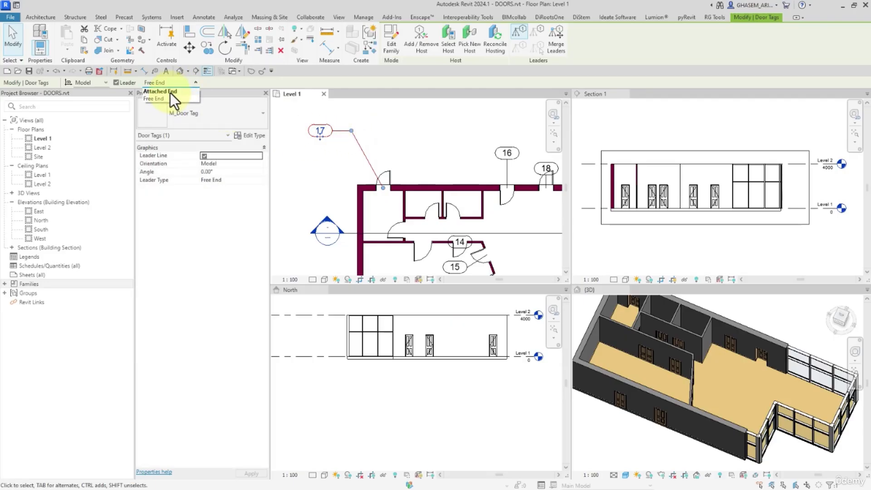
left_click(171, 92)
Set the leader to Free End, pull its end away from the door, and restore the Attached End type.
left_click(174, 83)
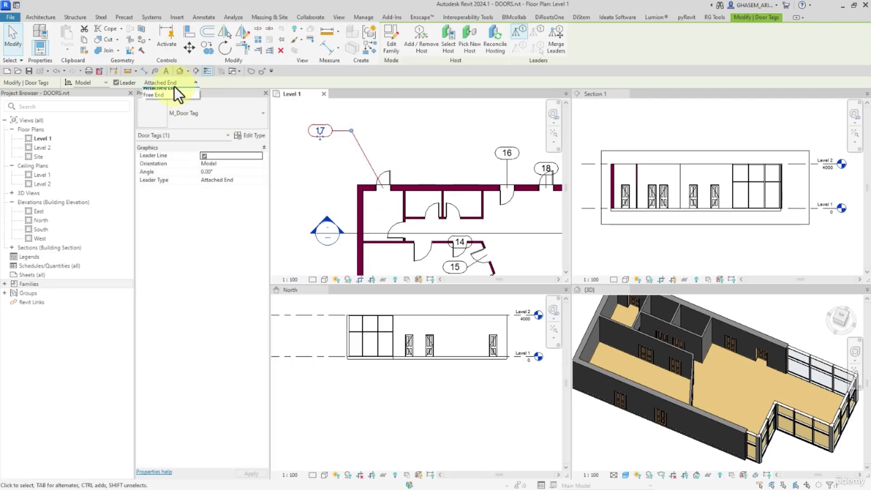
left_click(164, 100)
left_click_drag(383, 188, 347, 147)
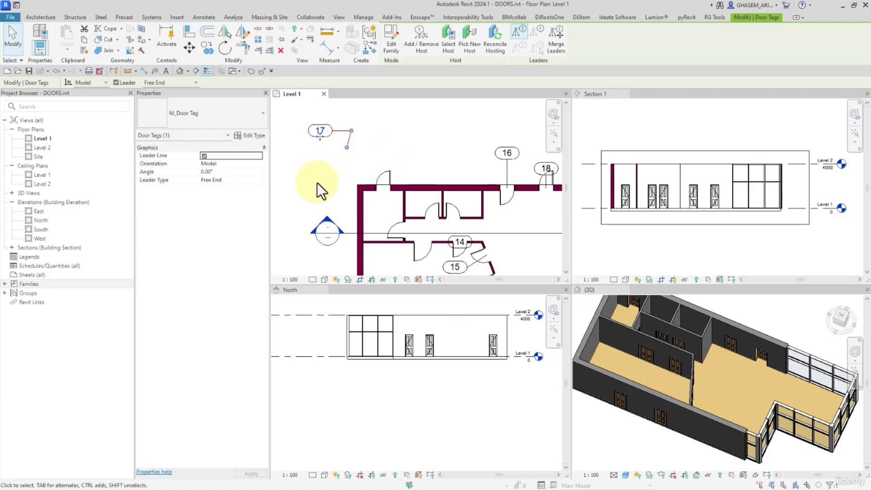
left_click(315, 177)
left_click(321, 133)
left_click(172, 84)
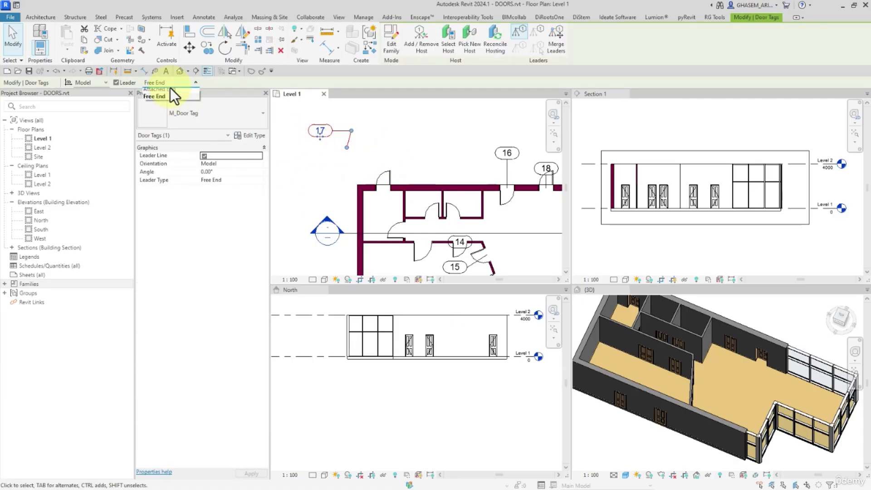
left_click(163, 92)
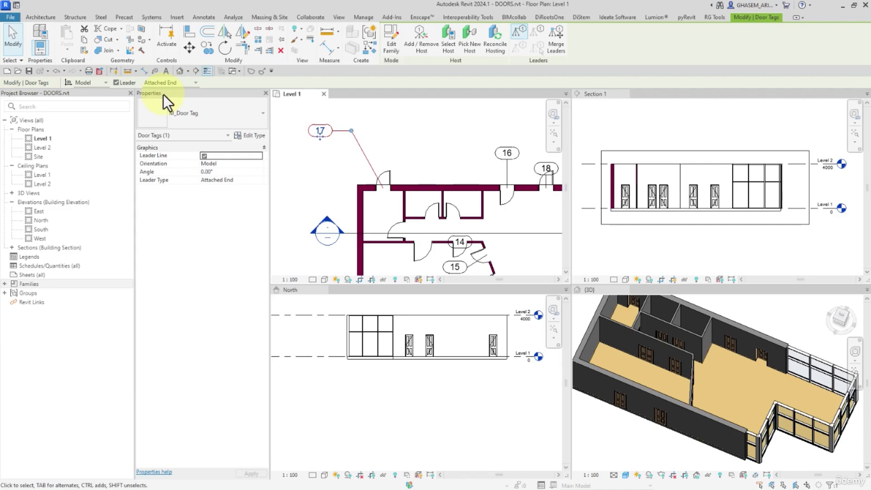
Move the upper-left door's tag closer so that its leader elbow sits nearly above the door.
middle_click_drag(325, 168, 347, 173)
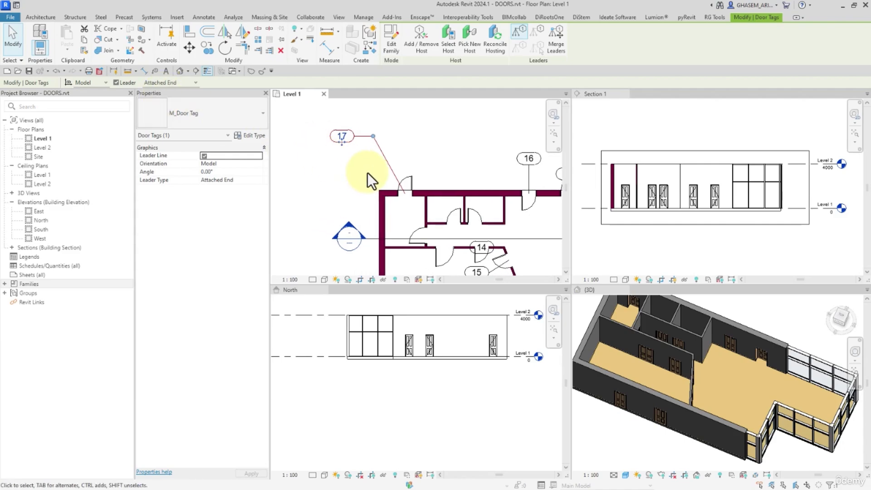
left_click_drag(344, 137, 410, 142)
middle_click_drag(429, 156, 408, 154)
left_click(414, 148)
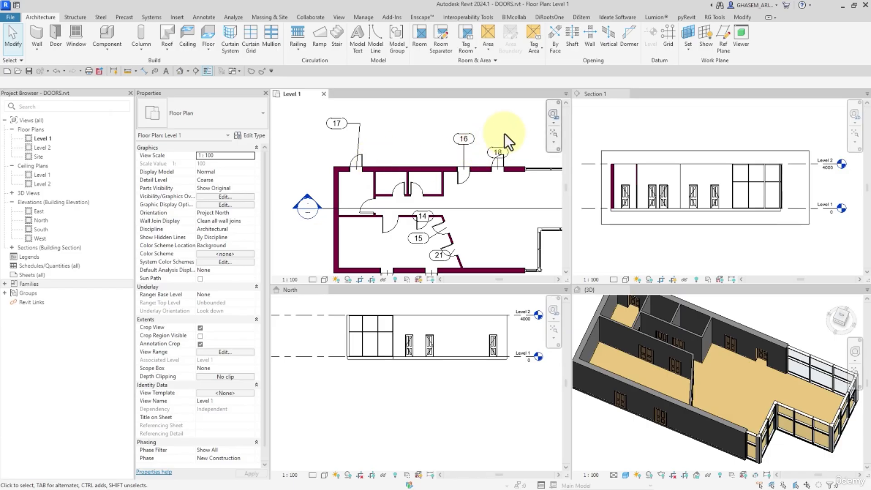
Delete the tags of the other two doors in the upper exterior wall and move the remaining tag to the upper right of its door.
left_click_drag(504, 133, 437, 152)
key("Delete")
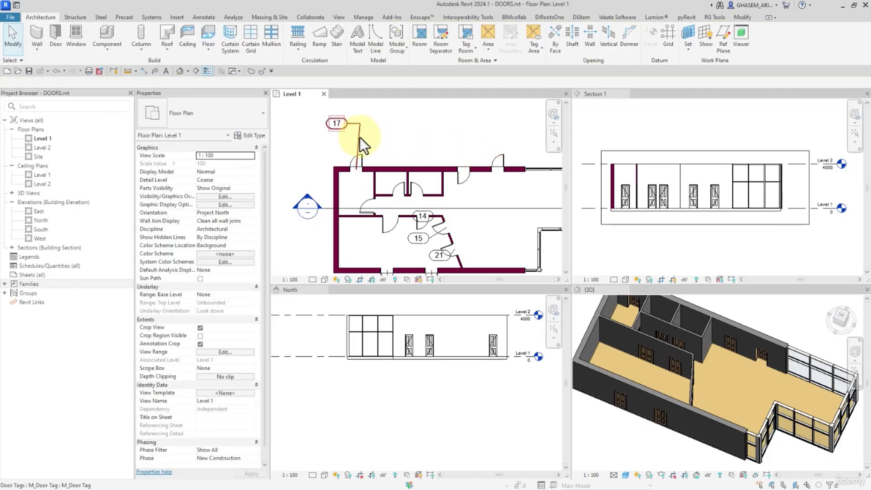
left_click(339, 125)
left_click_drag(340, 126, 411, 114)
middle_click_drag(399, 121, 414, 140)
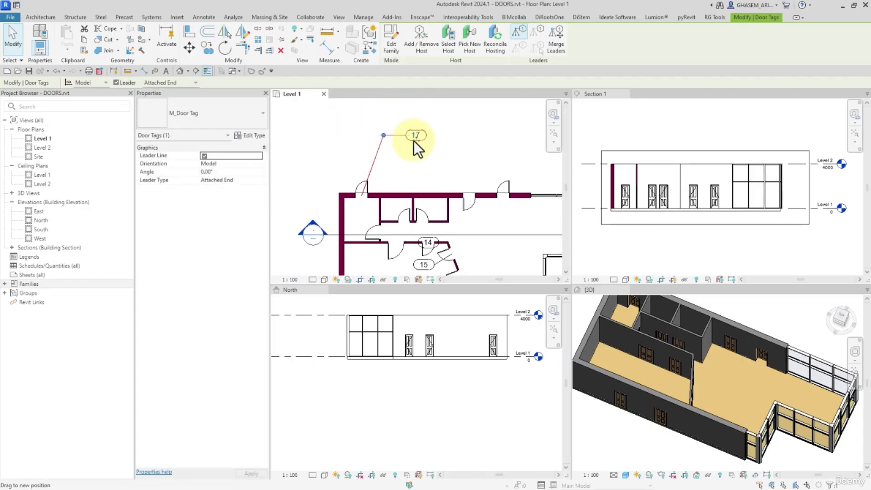
left_click_drag(414, 141, 413, 136)
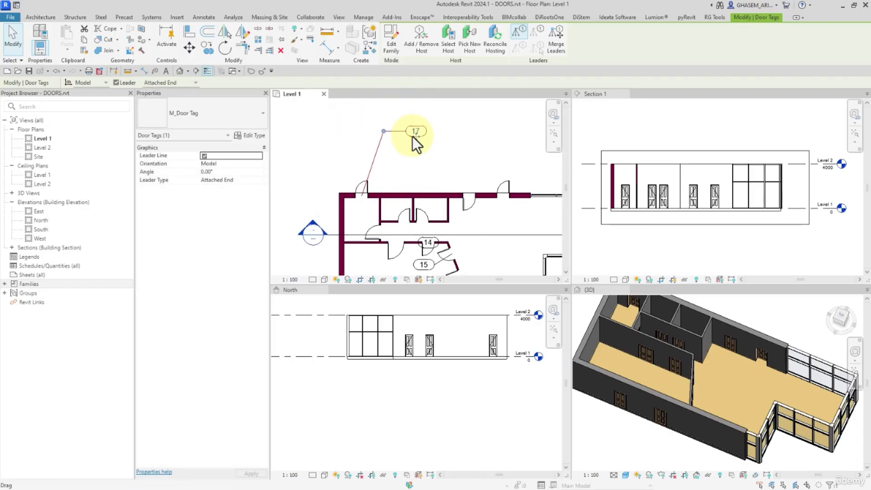
Add the other two doors in the upper exterior wall as hosts of the upper-left door's tag.
left_click(420, 46)
left_click(468, 201)
left_click(503, 192)
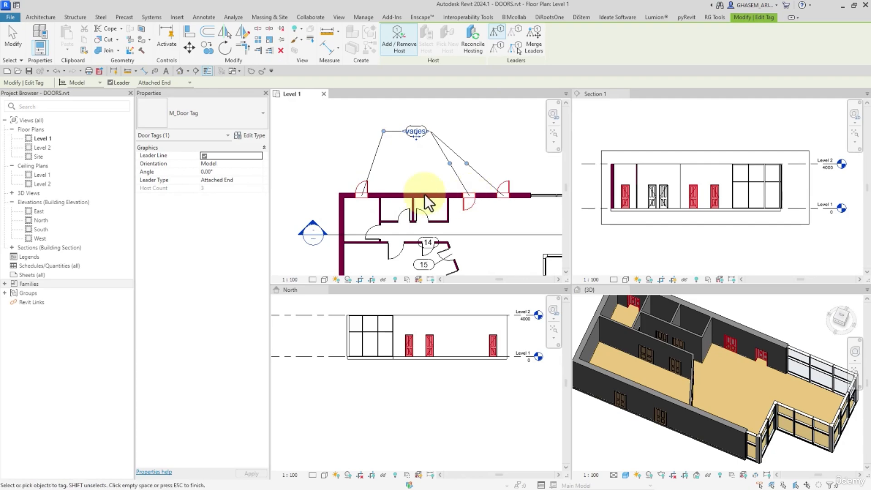
left_click(21, 38)
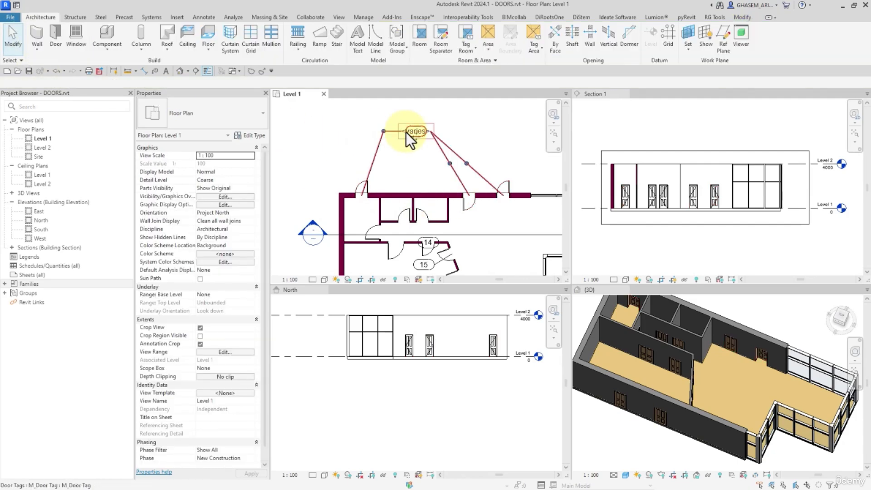
Adjust the shared tag's leader elbows so that the leaders bend below the tag at the same height.
left_click(390, 135)
left_click_drag(390, 135, 433, 165)
scroll(415, 135, "up", 3)
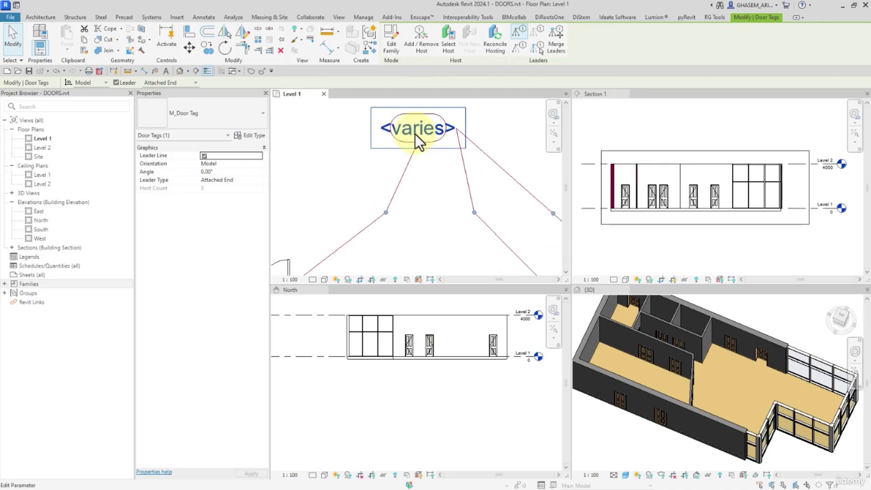
left_click(368, 133)
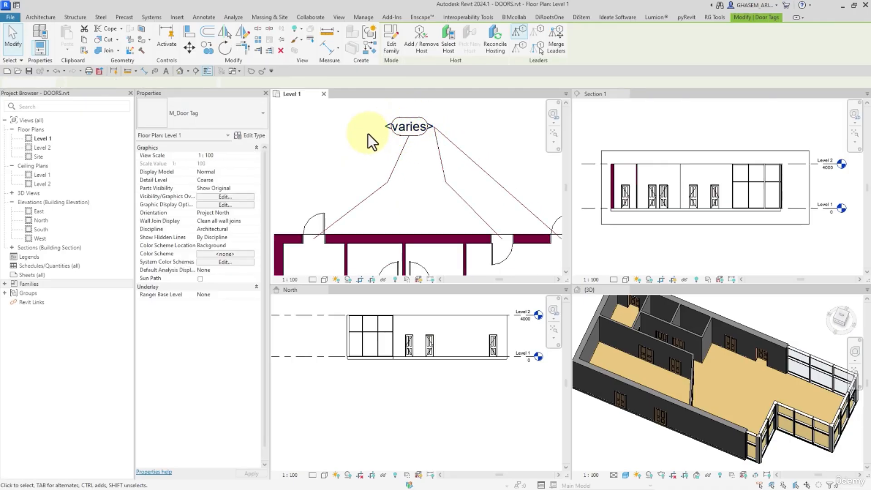
Inspect the Mark value of each of the three doors sharing the tag, and reselect the tag.
left_click(319, 213)
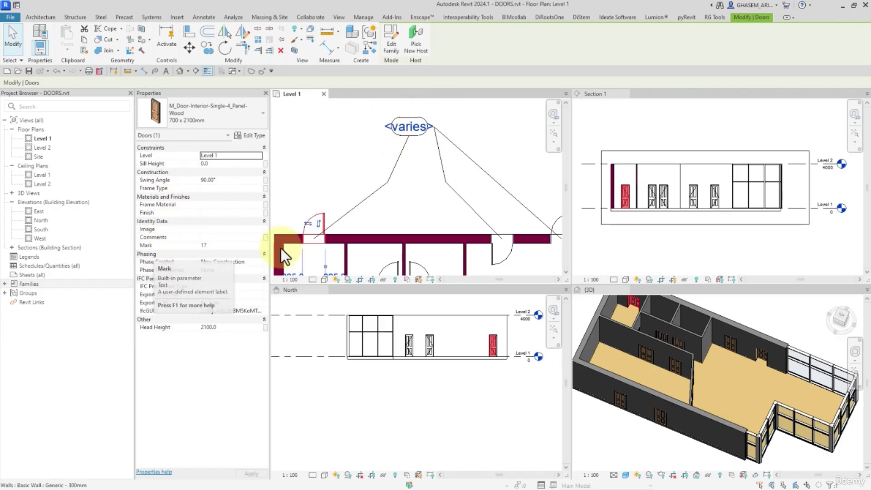
left_click(488, 257)
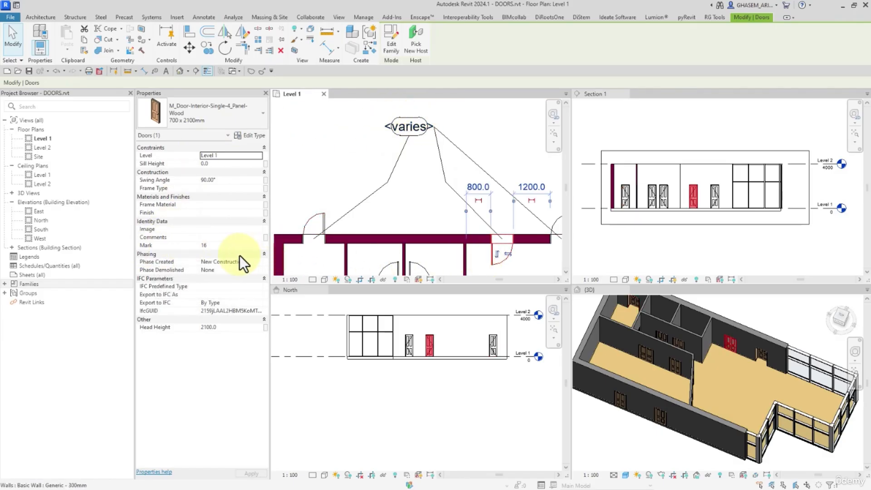
middle_click_drag(290, 234, 281, 185)
left_click(504, 165)
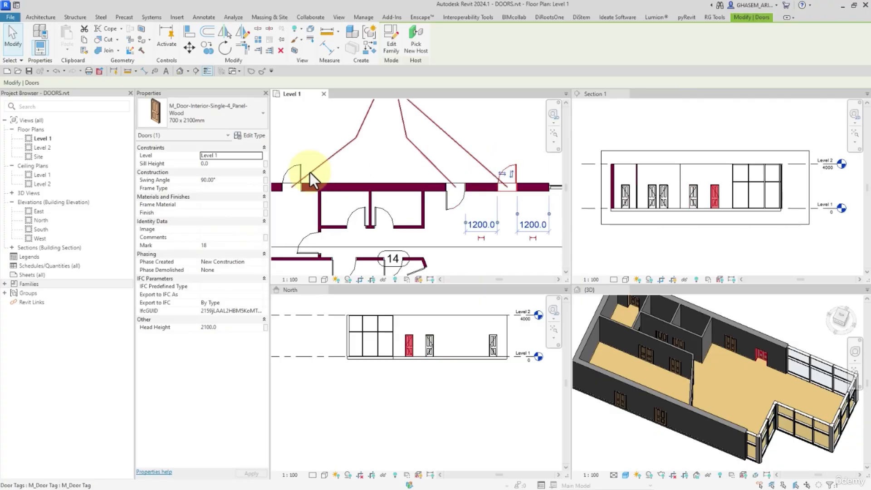
scroll(426, 124, "down", 1)
middle_click_drag(425, 124, 451, 180)
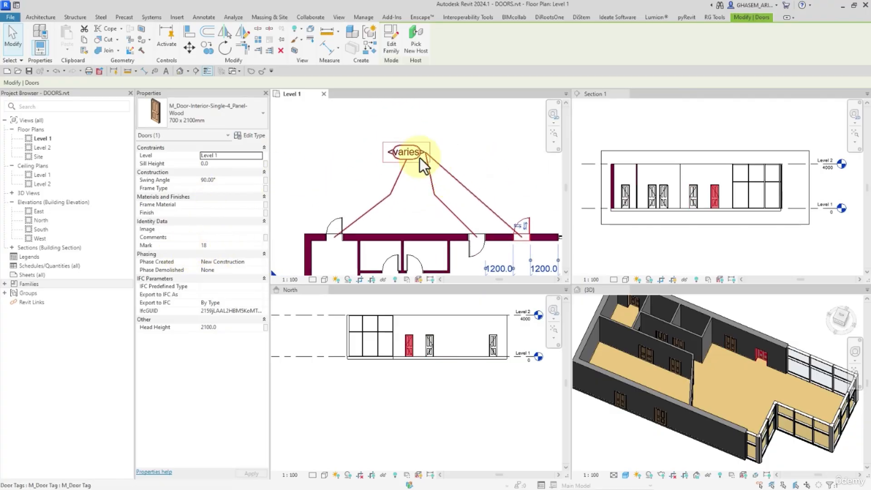
key("Escape")
left_click(411, 152)
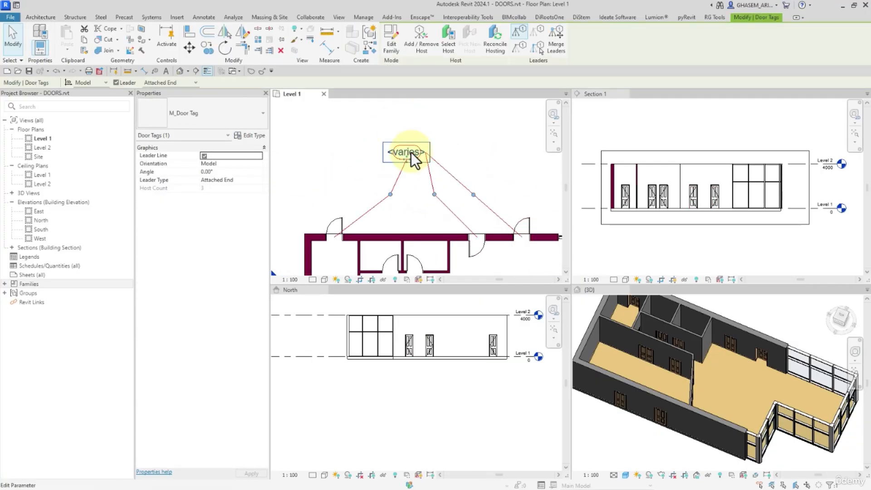
Merge the leaders of the tag shared by the three upper doors, and reposition the tag and its common elbow.
middle_click_drag(444, 173, 451, 168)
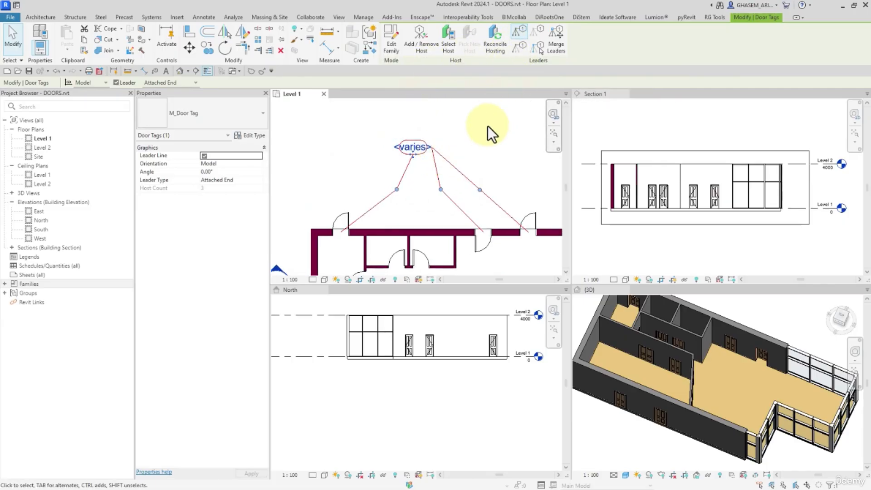
left_click(556, 47)
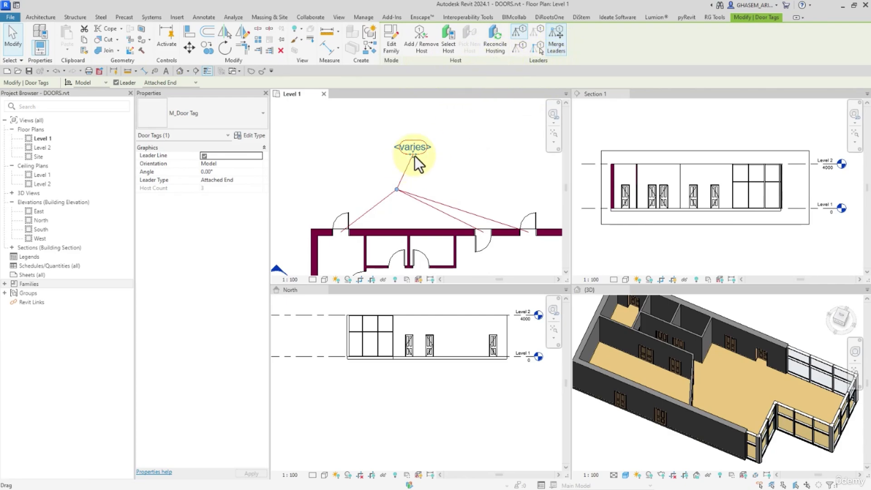
left_click_drag(414, 155, 399, 183)
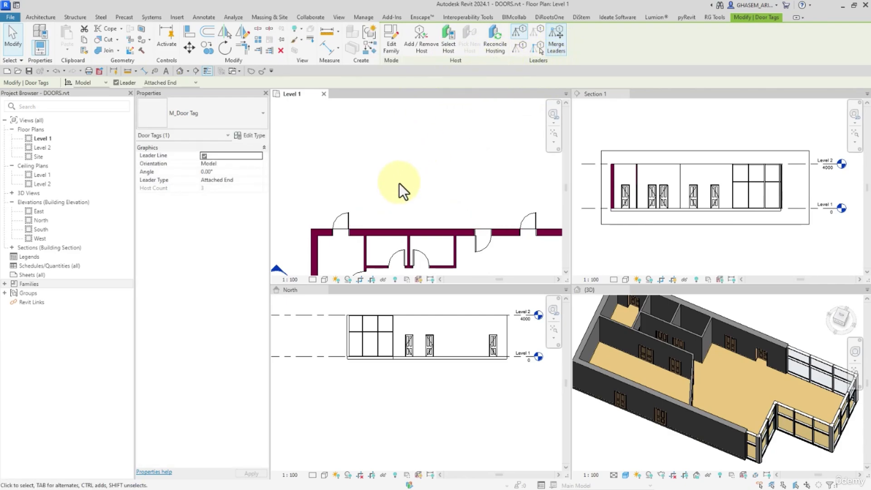
left_click(54, 70)
left_click(410, 153)
left_click_drag(412, 156, 406, 156)
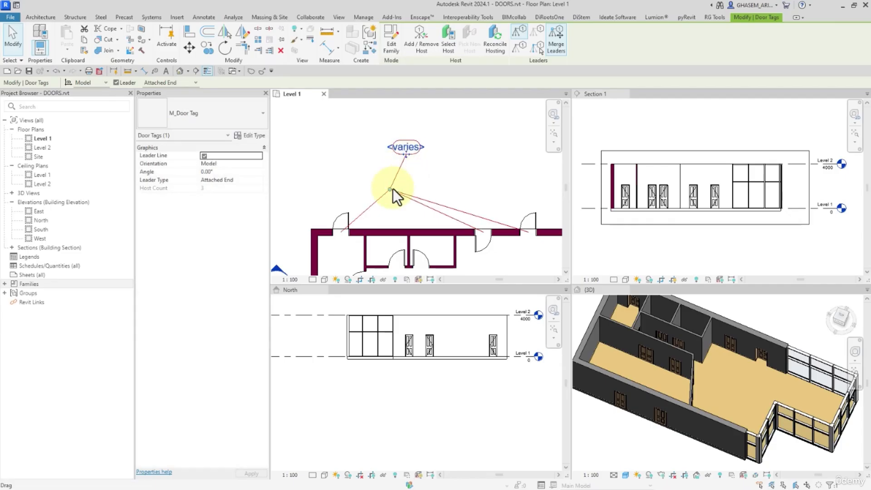
left_click_drag(392, 188, 403, 177)
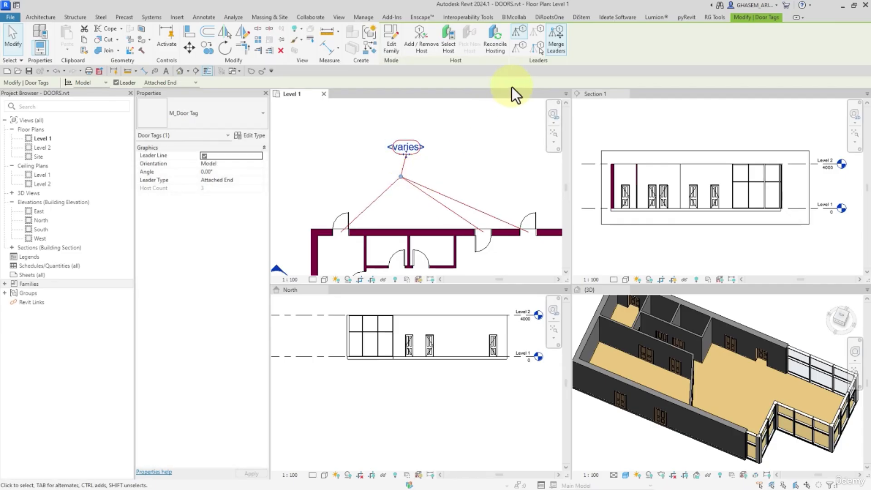
Hide the shared tag's leaders, move the tag closer to the wall, and show a single leader with its elbow just below the tag.
left_click(537, 31)
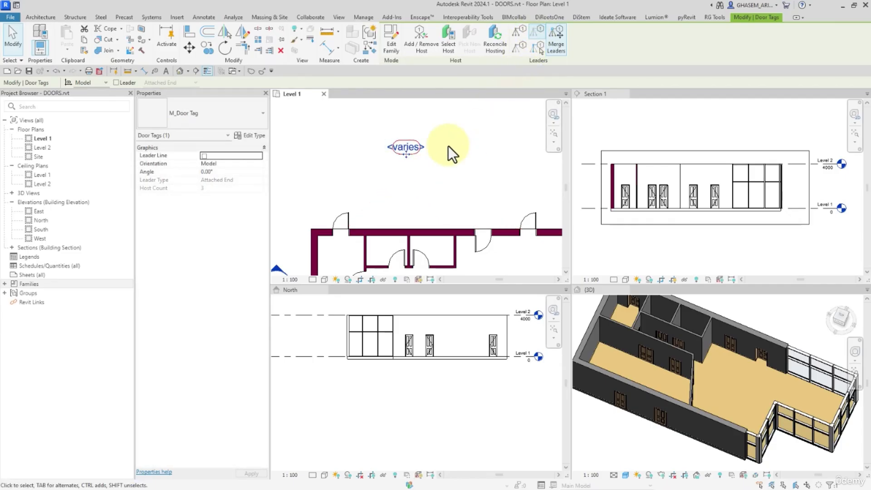
left_click_drag(409, 156, 431, 203)
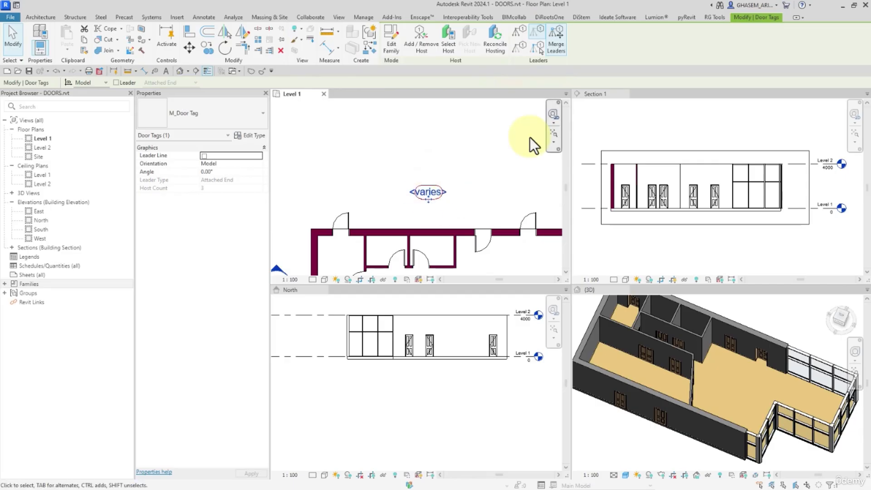
left_click(521, 47)
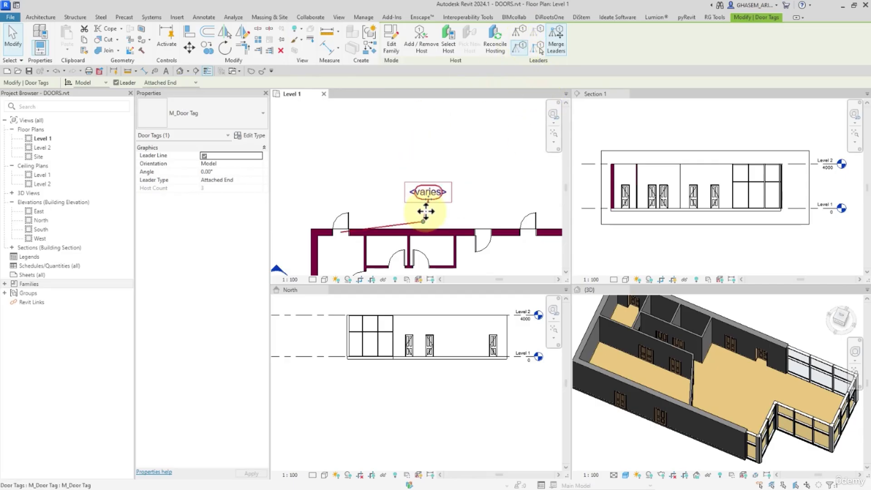
mouse_move(423, 200)
left_mouse_down()
mouse_move(421, 219)
mouse_move(414, 213)
left_mouse_up()
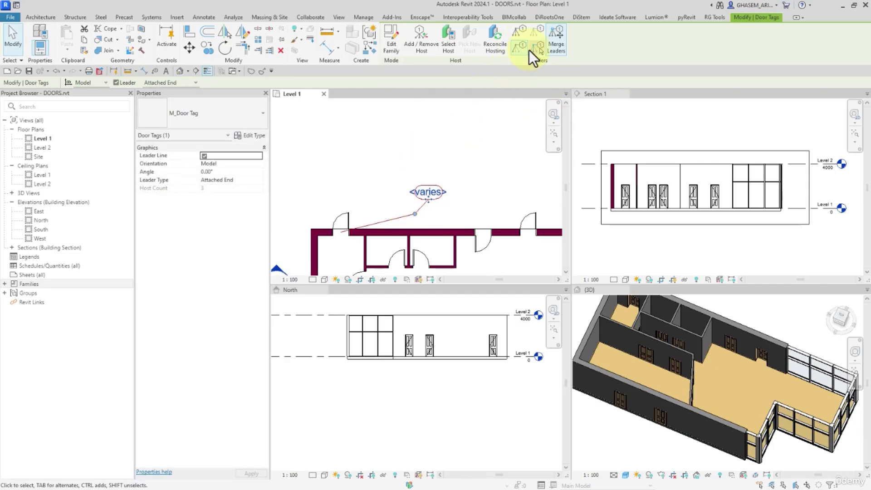
Show all the shared tag's leaders, and limit the visible ones to the leader of the middle door through the leader selection.
left_click(520, 33)
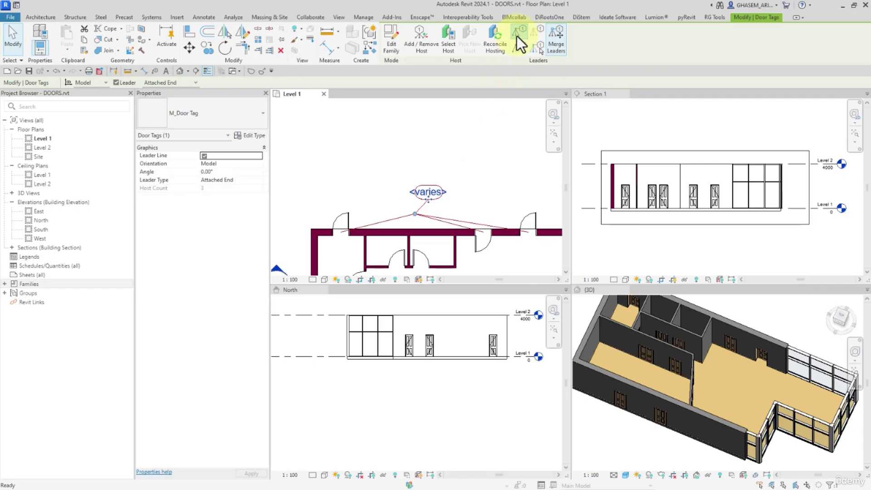
left_click(537, 50)
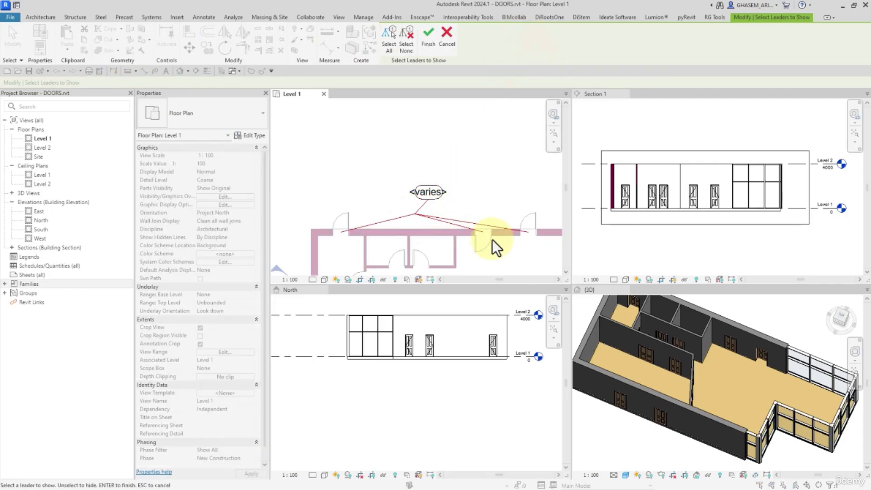
left_click(534, 223)
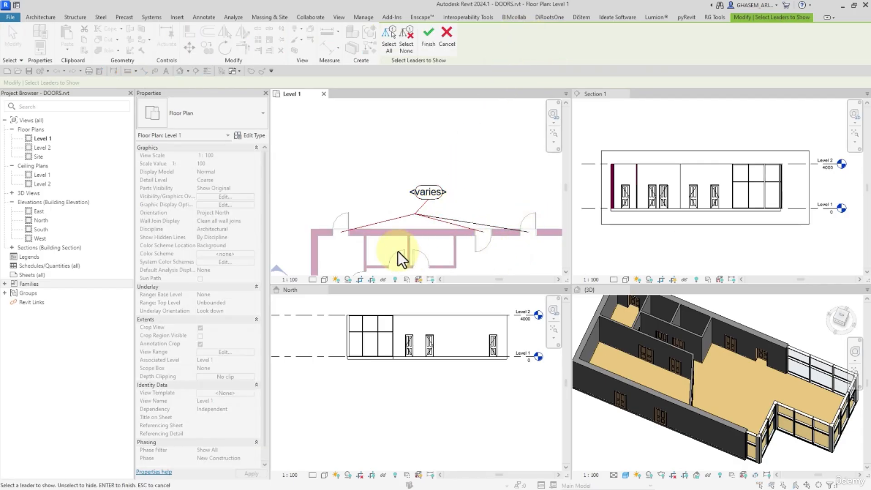
left_click(427, 38)
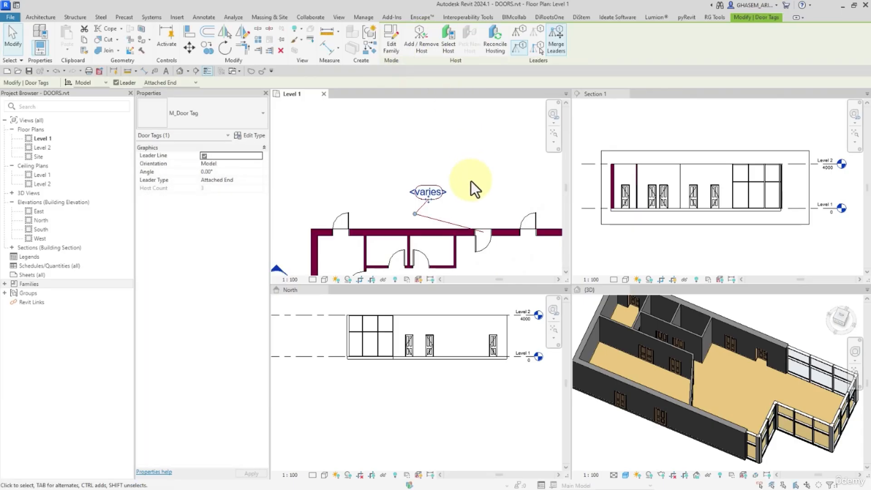
Deselect the last shown leader in the leader selection, restore all leaders, and rearrange the tag beside the common elbow.
left_click(537, 47)
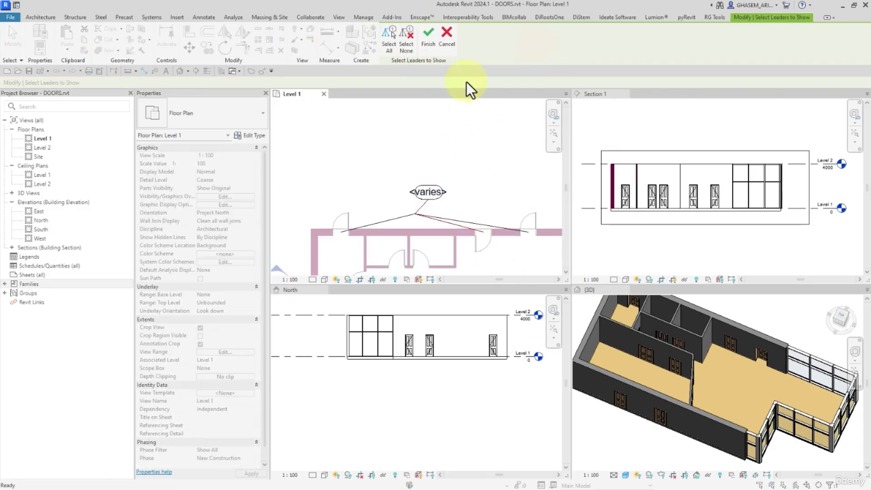
left_click(428, 215)
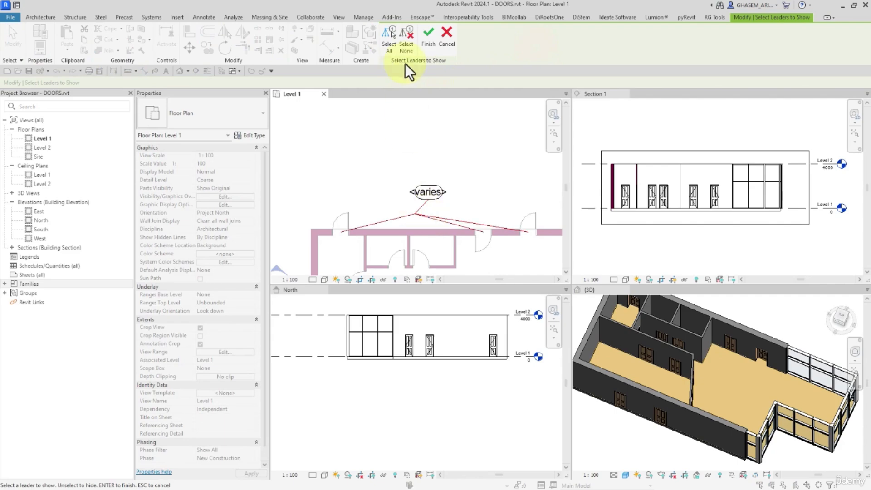
left_click(429, 46)
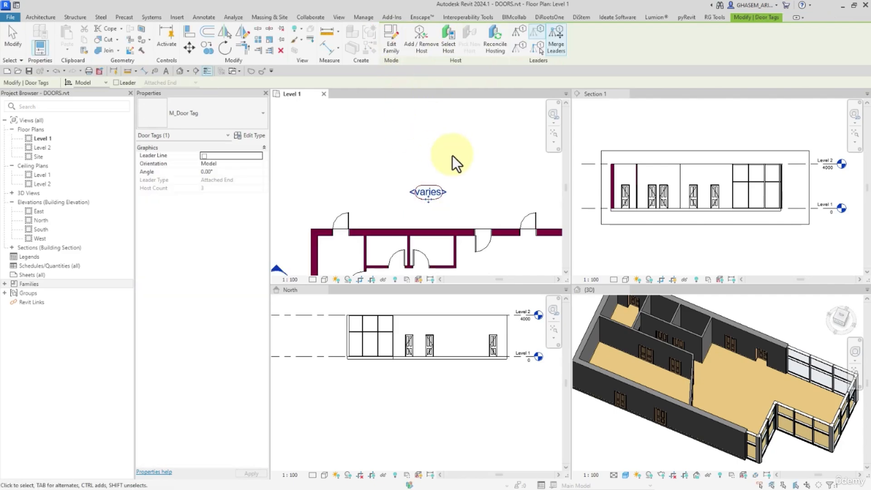
left_click(513, 37)
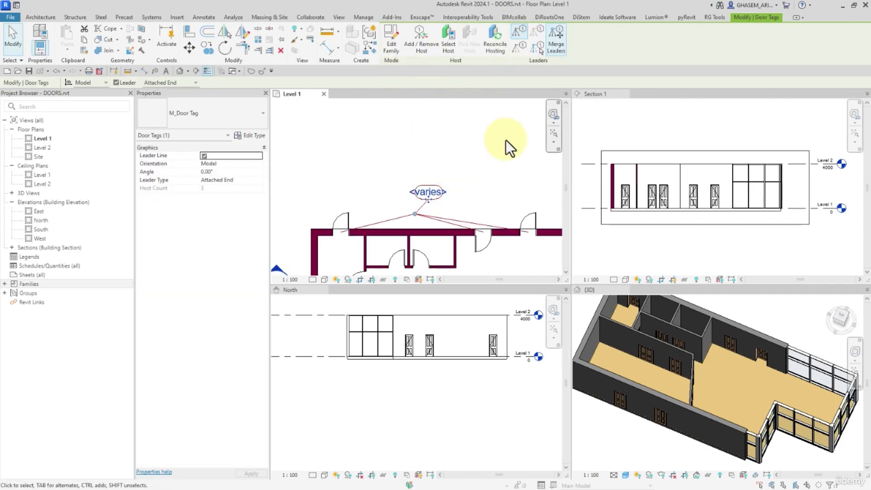
left_click_drag(427, 200, 400, 189)
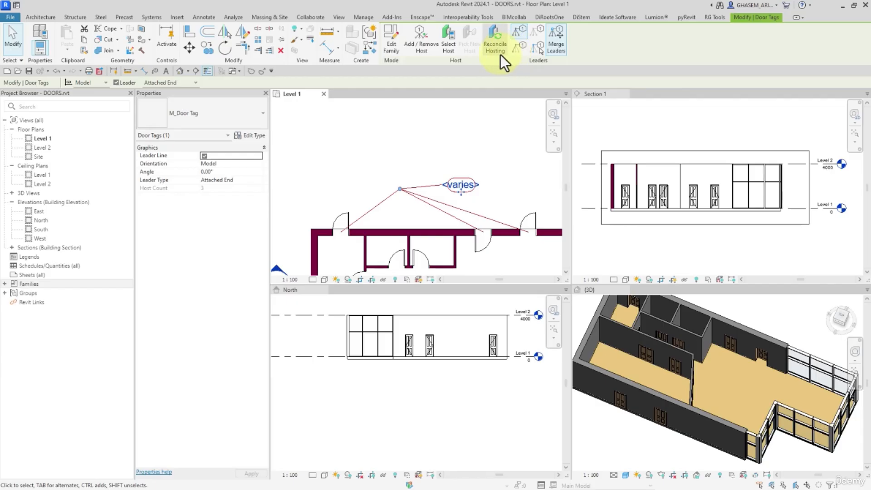
Delete all the doors in the upper and lower exterior walls together with their tags.
left_click(396, 168)
scroll(399, 169, "down", 2)
left_click_drag(415, 158, 330, 207)
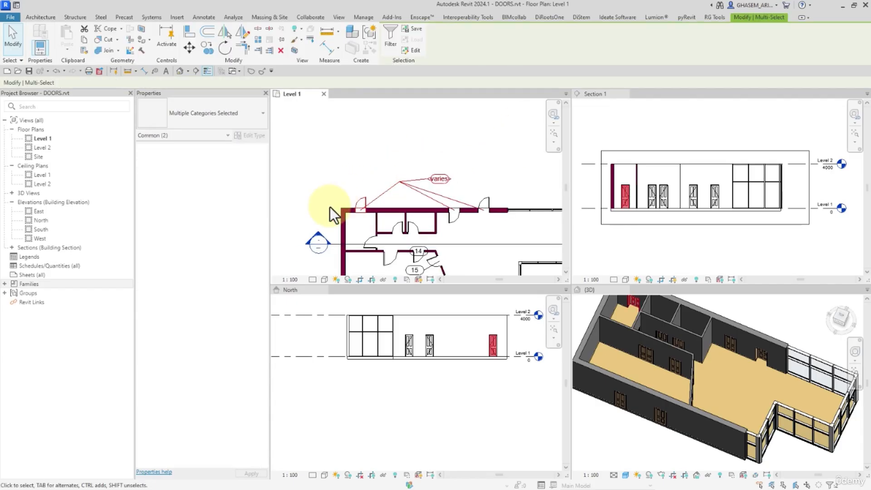
key("Delete")
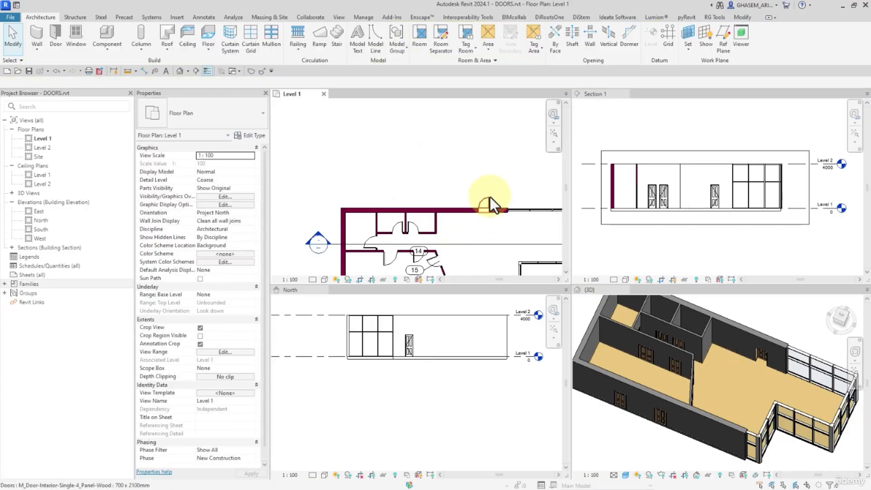
middle_click_drag(490, 197, 491, 117)
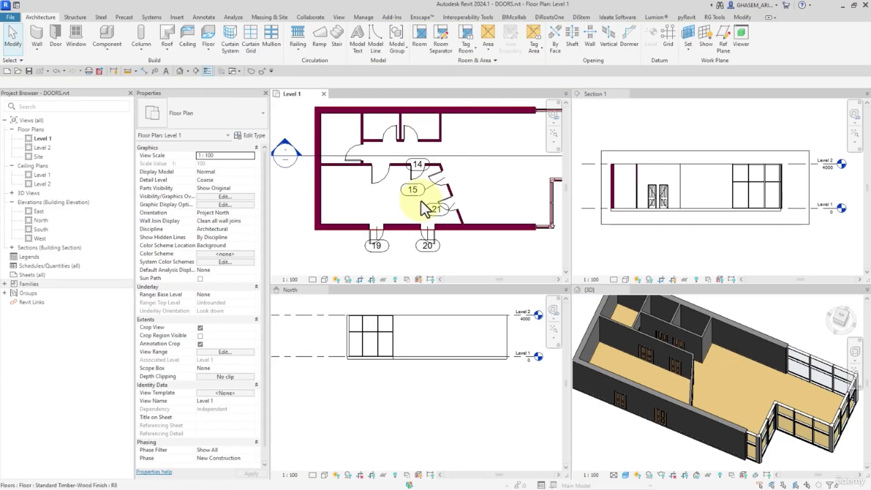
left_click_drag(452, 228, 369, 250)
key("Delete")
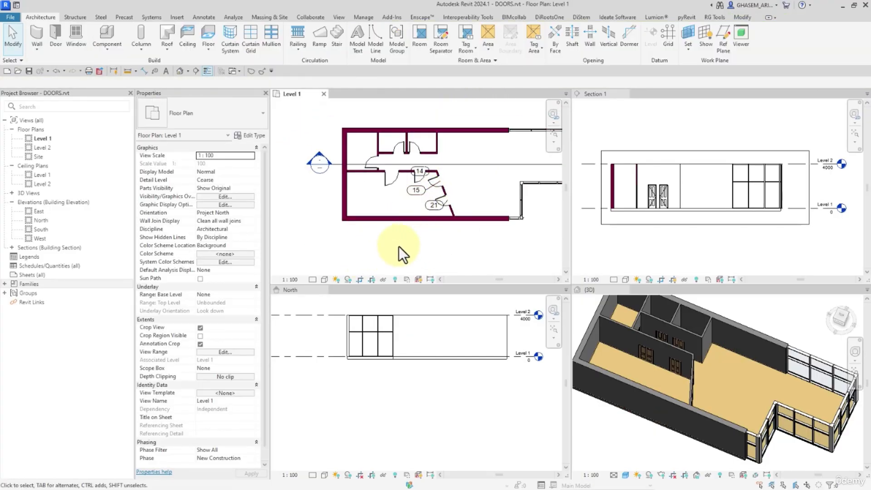
Delete door tags 15, 14 and 21 at the interior doors.
scroll(419, 196, "up", 3)
left_click(415, 188)
key("Delete")
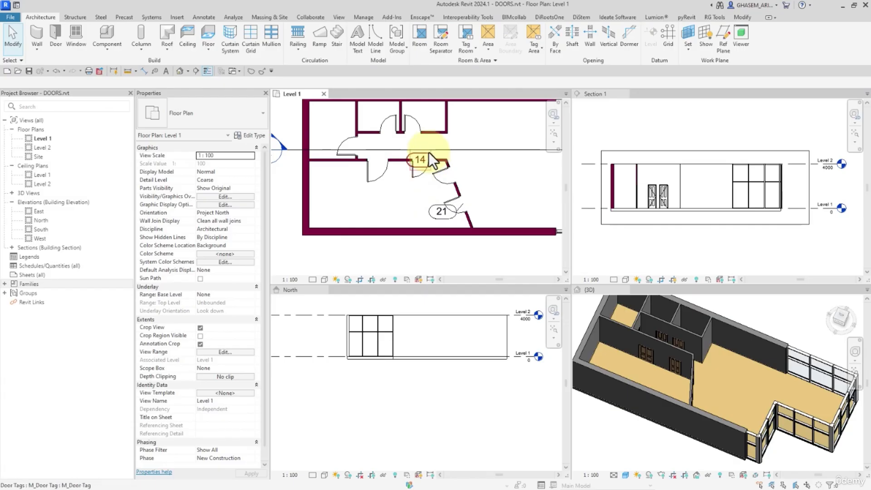
left_click(420, 159)
key("Delete")
left_click(438, 213)
key("Delete")
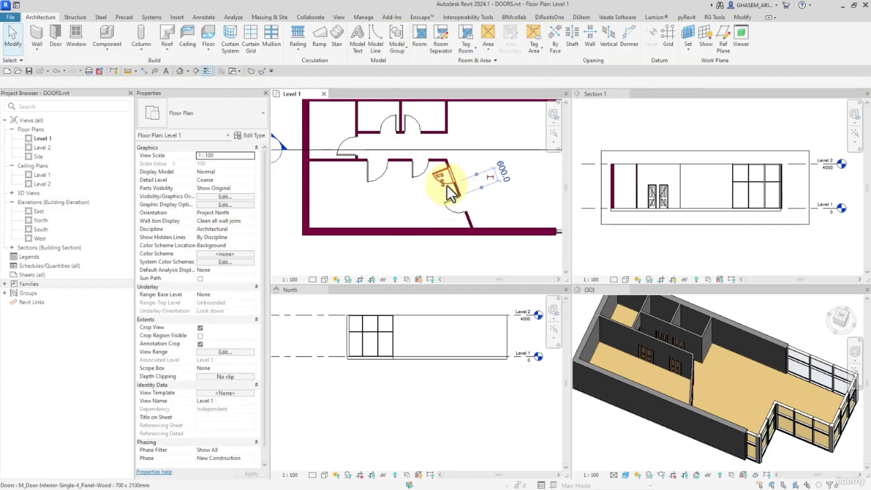
Delete the upper door in the slanted wall and the second door in the long horizontal partition.
left_click(447, 186)
key("Delete")
left_click(467, 222)
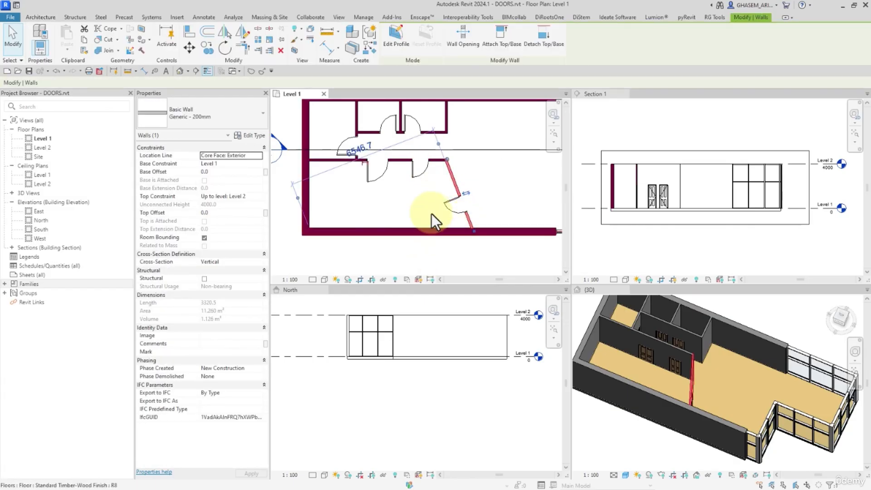
left_click(421, 178)
key("Delete")
middle_click_drag(475, 183, 460, 187)
scroll(407, 194, "down", 2)
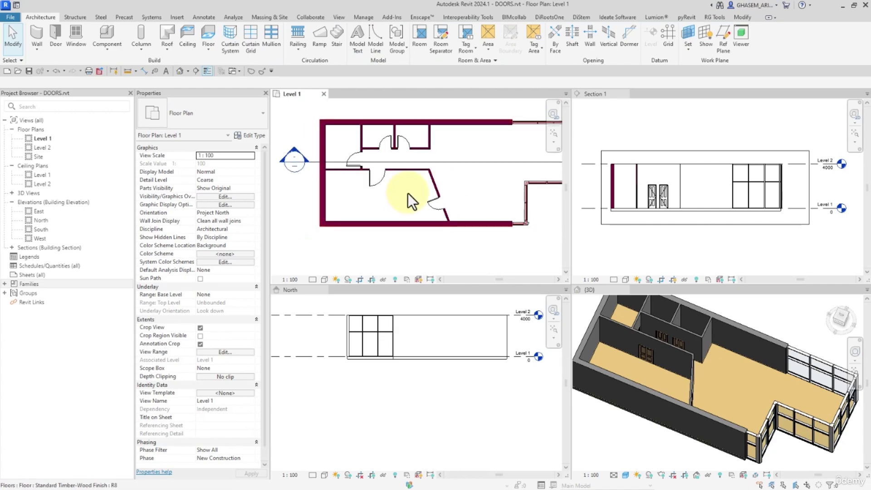
middle_click_drag(407, 193, 409, 212)
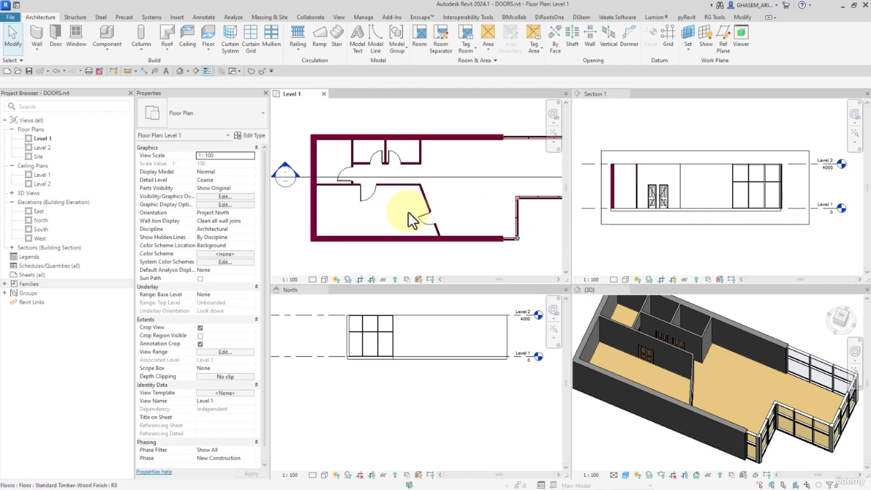
left_click(738, 17)
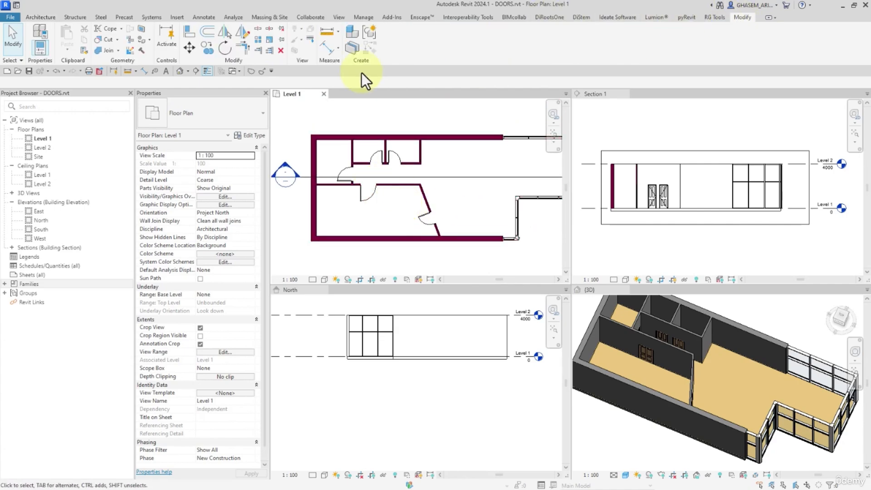
left_click(83, 51)
left_click(380, 207)
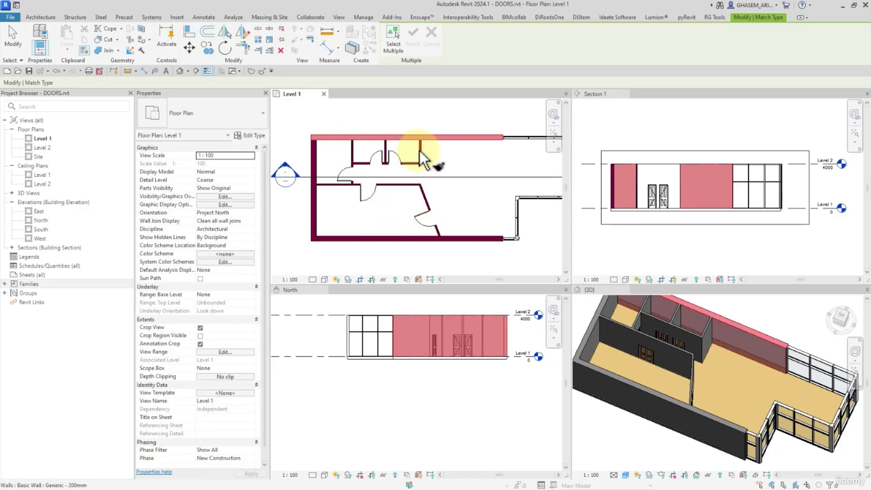
left_click(13, 39)
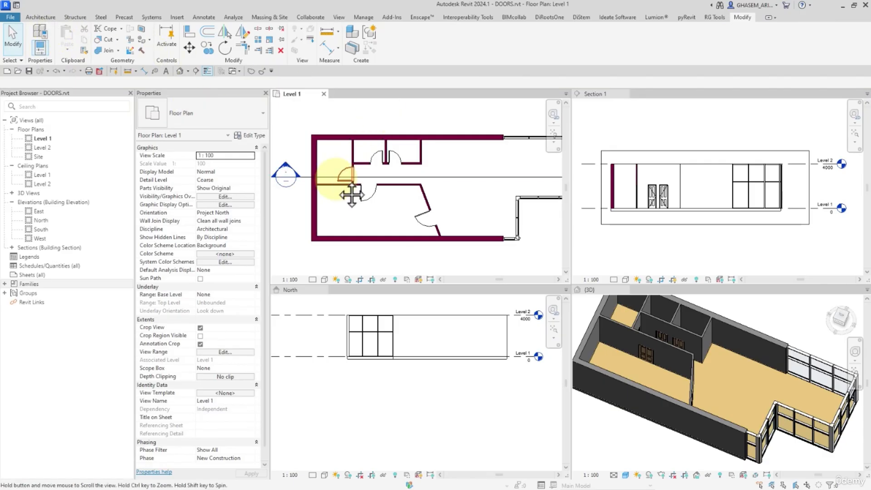
Select the remaining door in the long horizontal partition and examine its type and properties.
scroll(351, 195, "up", 2)
scroll(406, 225, "up", 1)
left_click(393, 197)
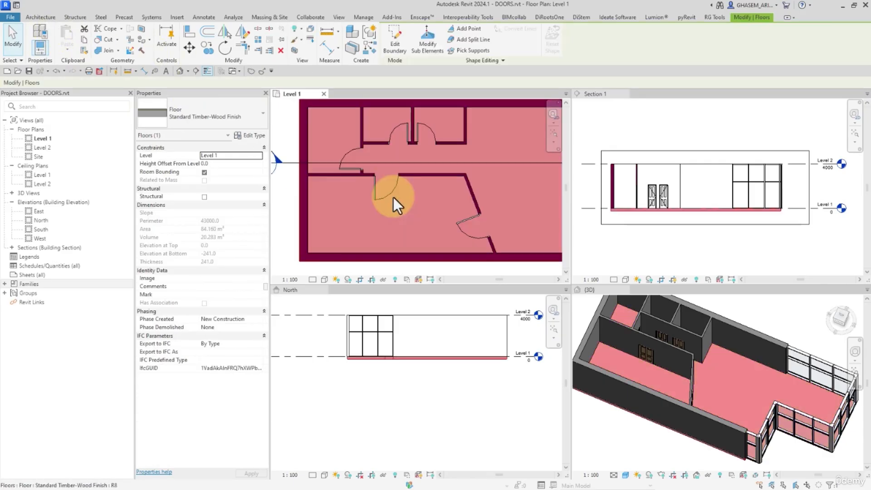
middle_click_drag(389, 194, 453, 204)
scroll(381, 211, "down", 1)
key("Escape")
left_click(456, 208)
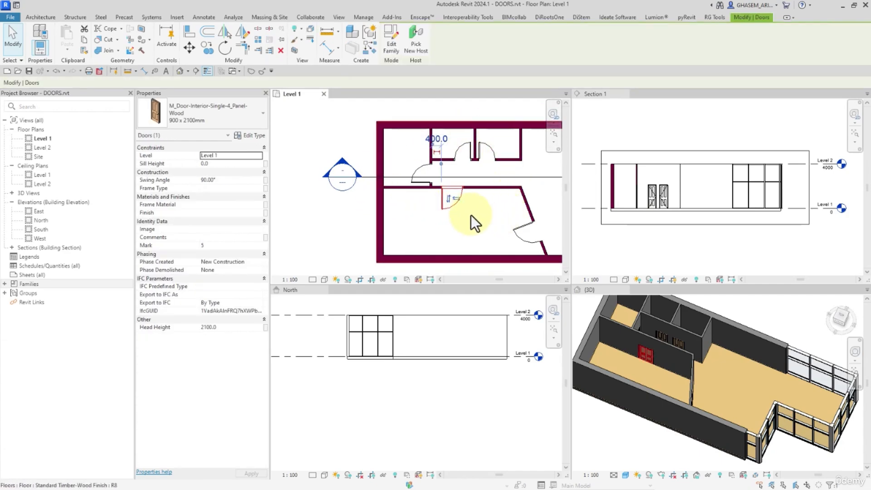
Select the slanted-wall door and bring it into close view in 3D, and close the Section 1 and North views.
middle_click_drag(459, 210, 431, 205)
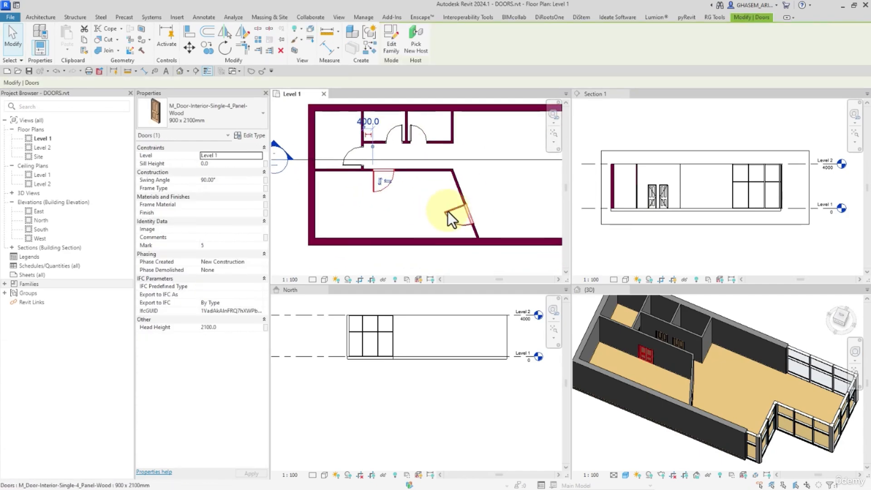
left_click(455, 211)
scroll(711, 364, "up", 2)
middle_click_drag(712, 363, 591, 366, "shift")
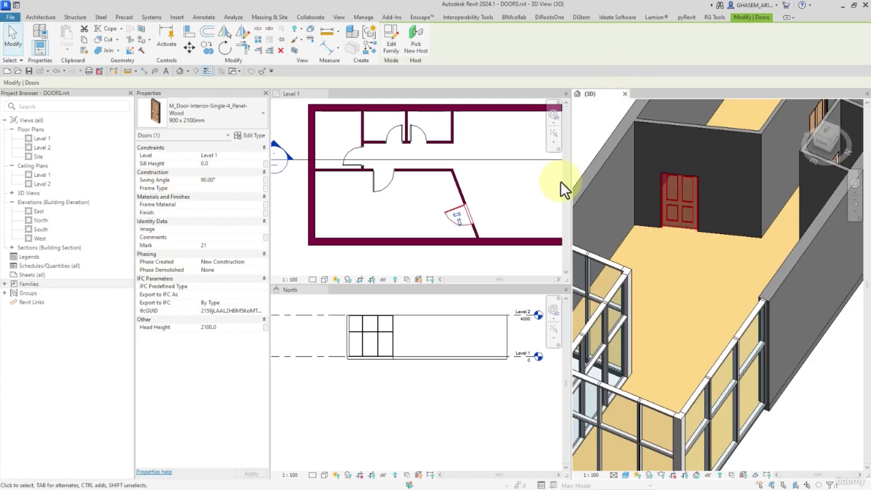
left_click(625, 94)
left_click(323, 289)
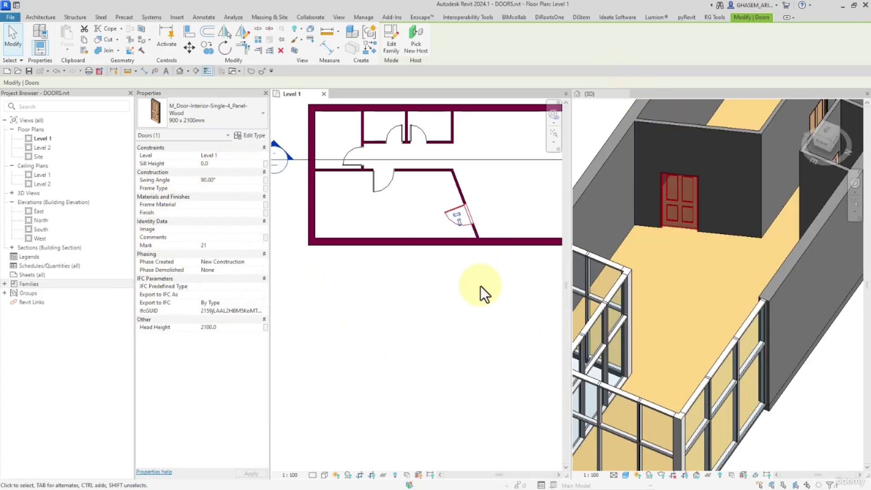
Try to change the slanted-wall door's level to Level 2, then cancel the change.
scroll(463, 254, "up", 4)
middle_click_drag(444, 268, 472, 292)
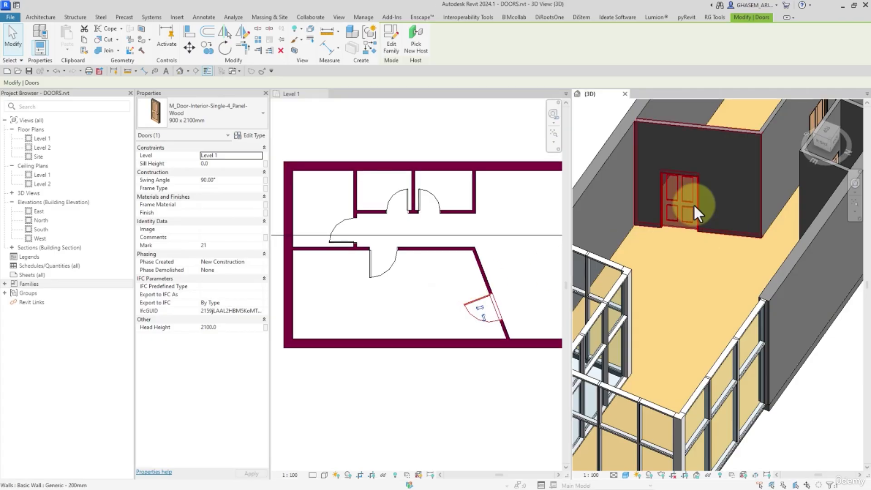
scroll(693, 203, "up", 3)
middle_click_drag(673, 245, 718, 296, "shift")
middle_click_drag(474, 277, 461, 273)
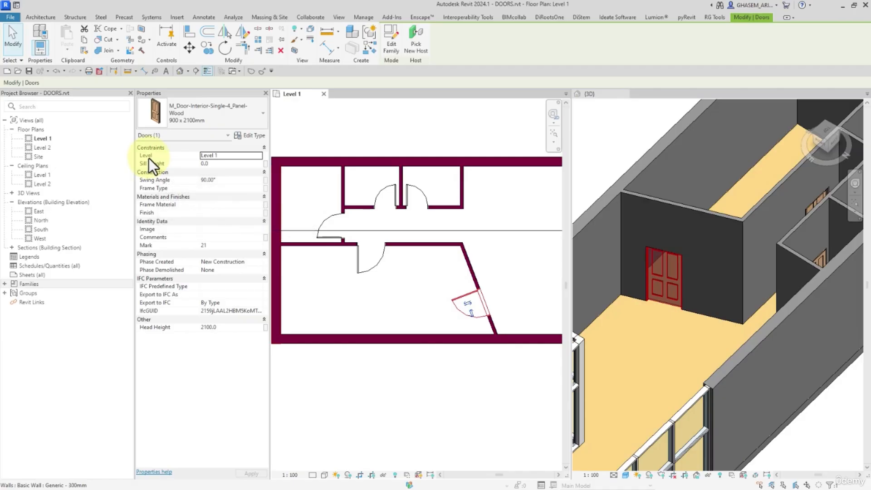
left_click(259, 155)
left_click(209, 172)
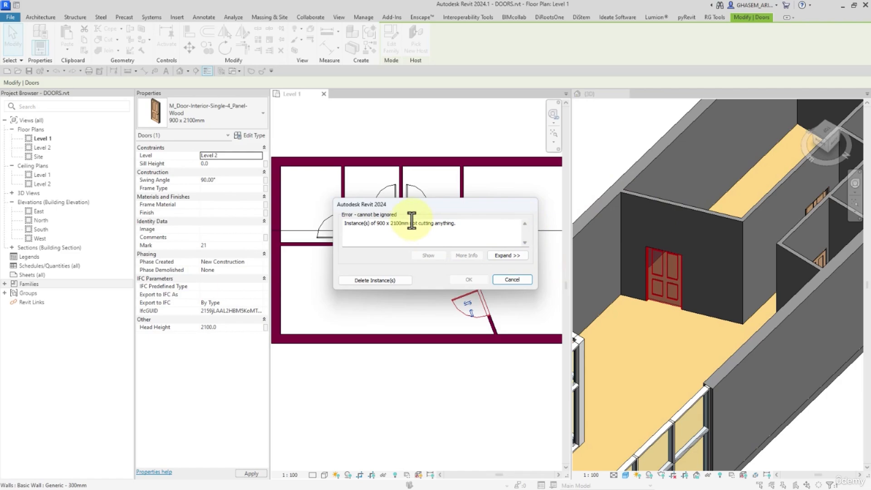
left_click_drag(345, 223, 496, 224)
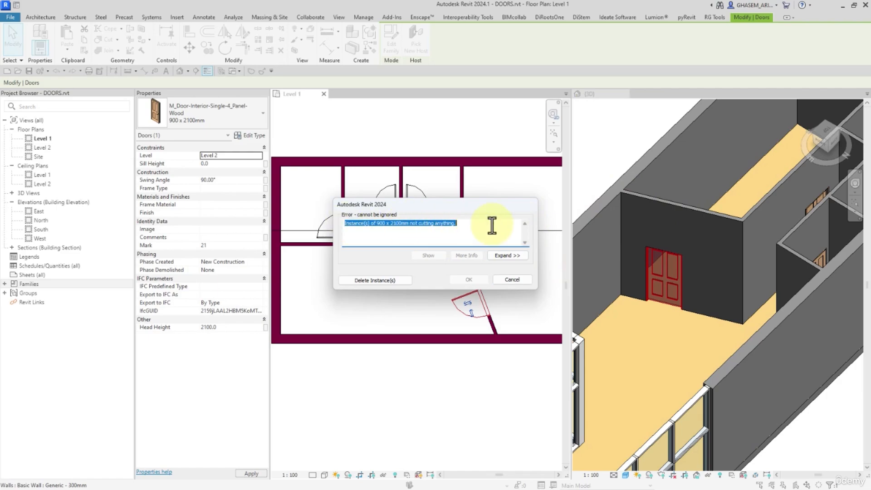
left_click(514, 280)
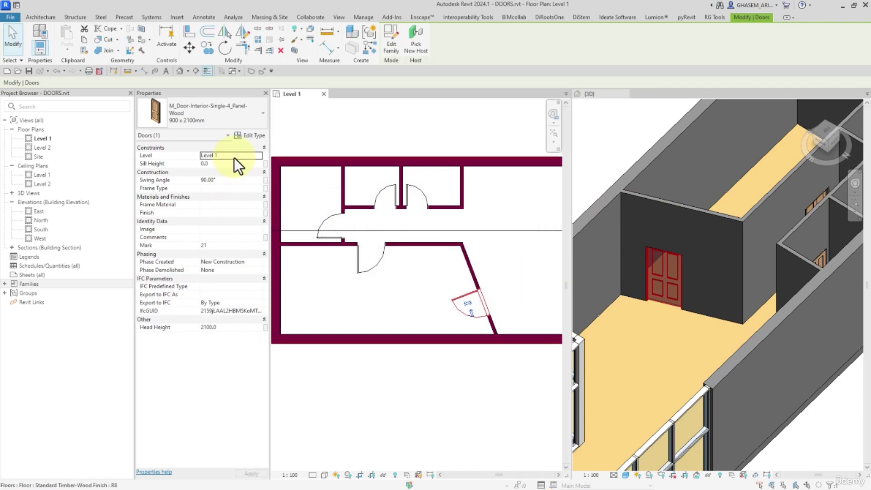
Set the slanted-wall door's sill height to 100, inspect it in 3D, and undo the change.
left_click(244, 164)
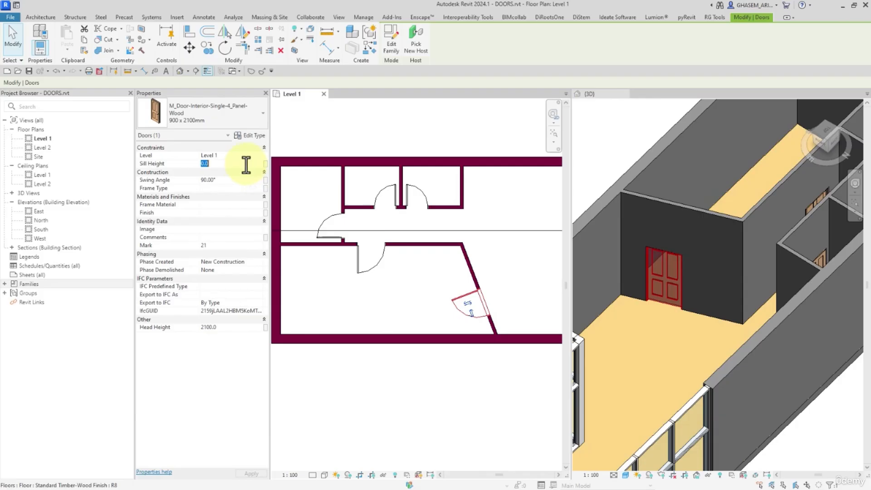
type("100")
key("Return")
scroll(674, 300, "up", 4)
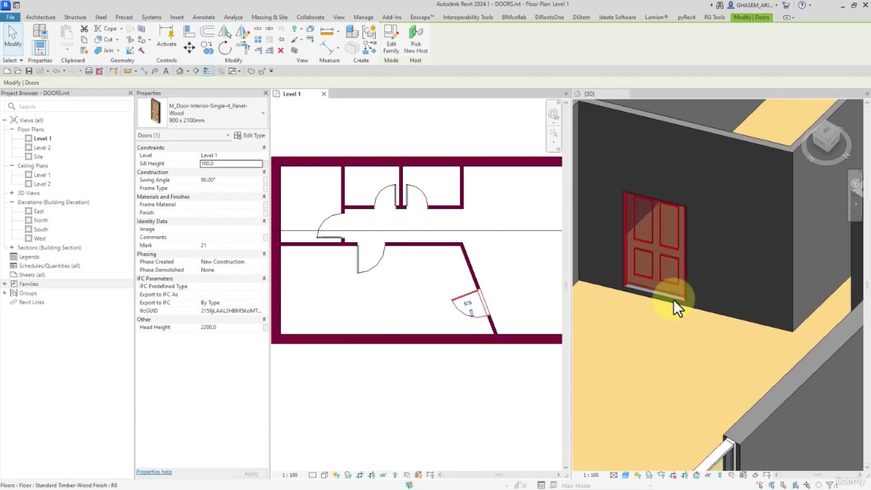
key("ctrl+z")
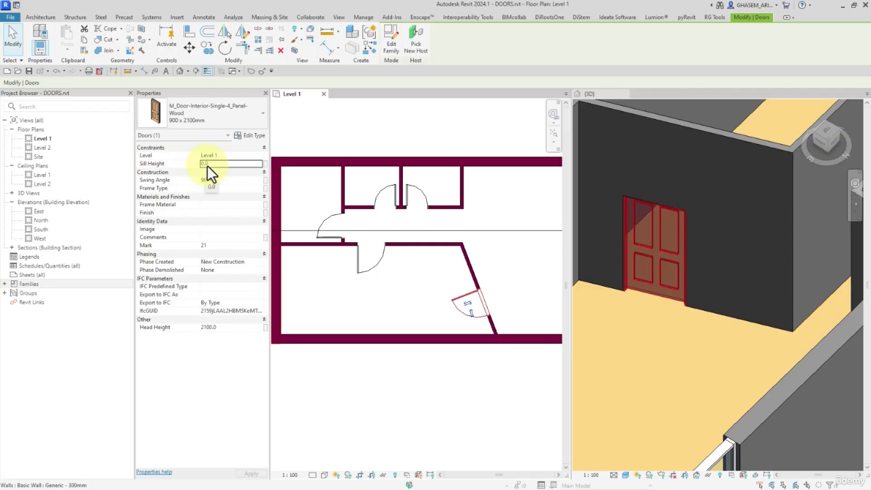
Try swing angles of 45° and 135° on the slanted-wall door, finishing with 45°.
left_click(240, 180)
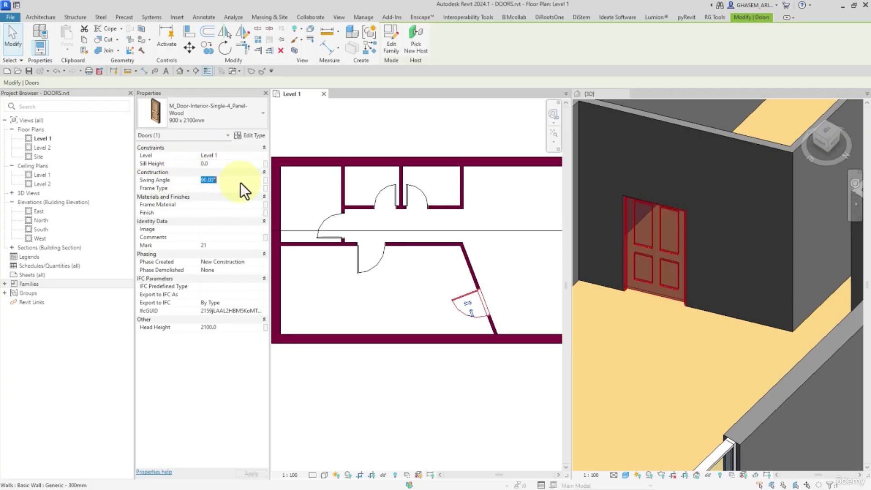
type("45")
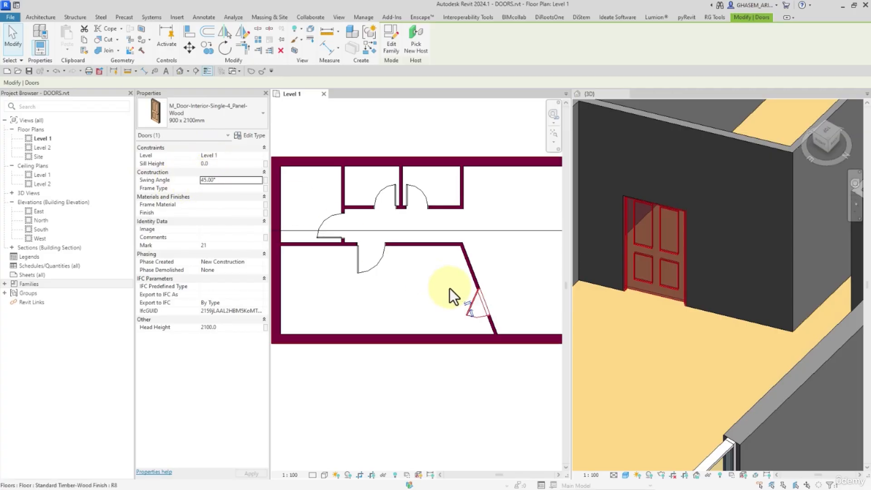
scroll(477, 300, "up", 2)
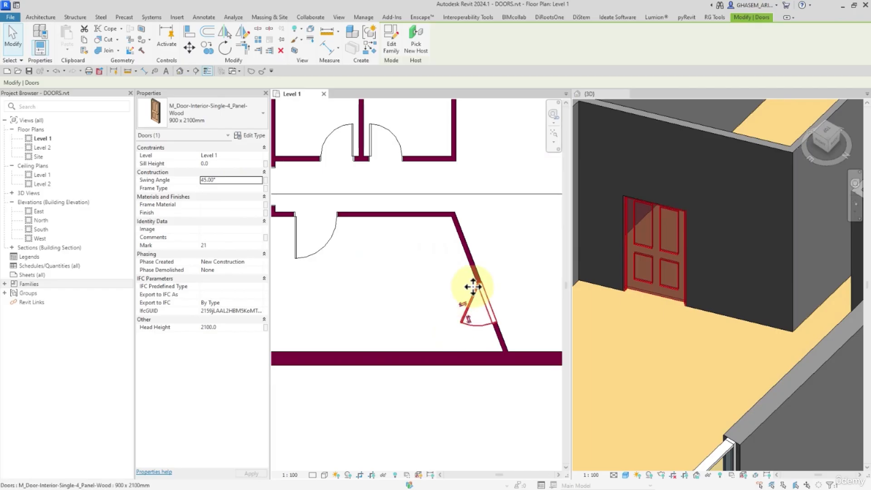
left_click(233, 181)
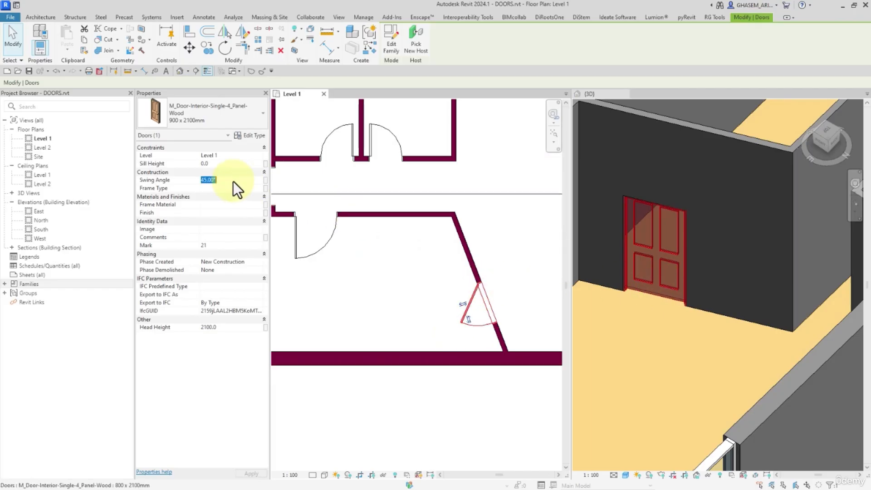
type("135")
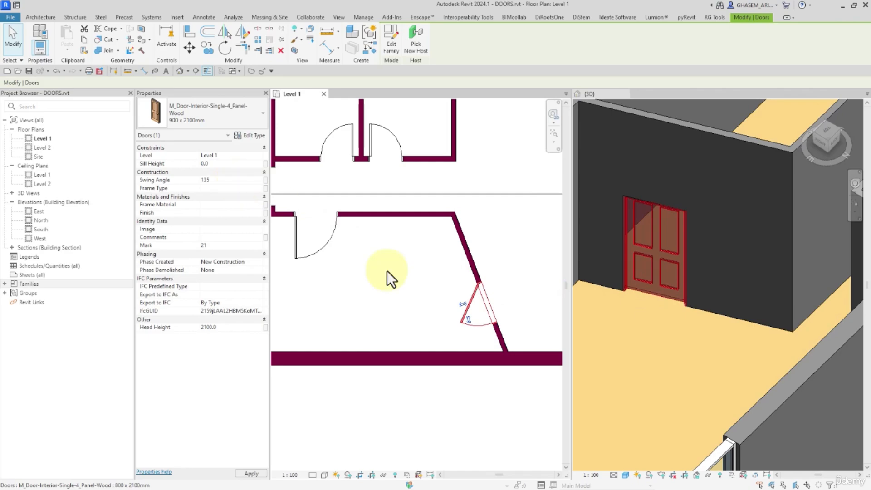
left_click(233, 181)
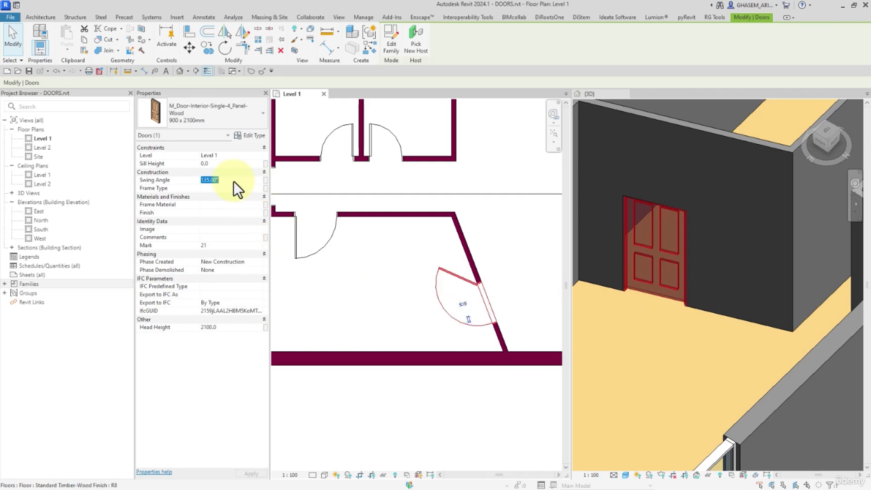
type("45")
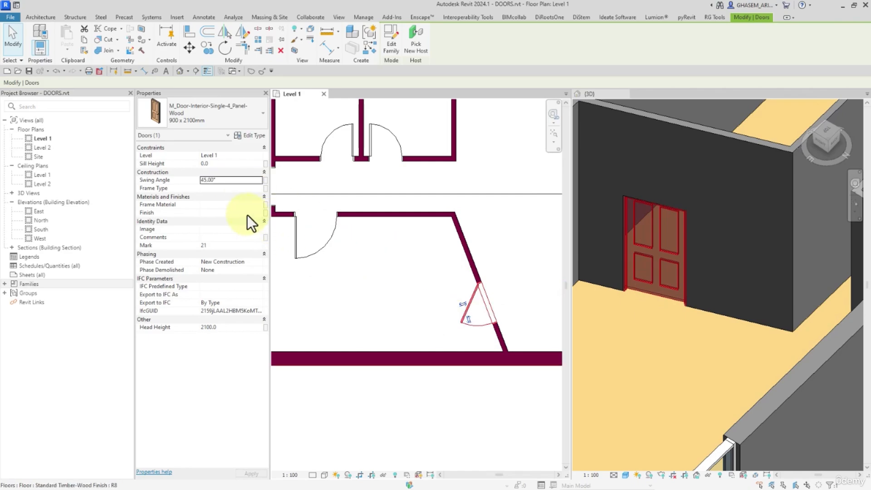
Set the swing angle of the other four interior doors together to 45°, and clear the selection.
middle_click_drag(345, 235, 420, 250)
scroll(411, 242, "down", 2)
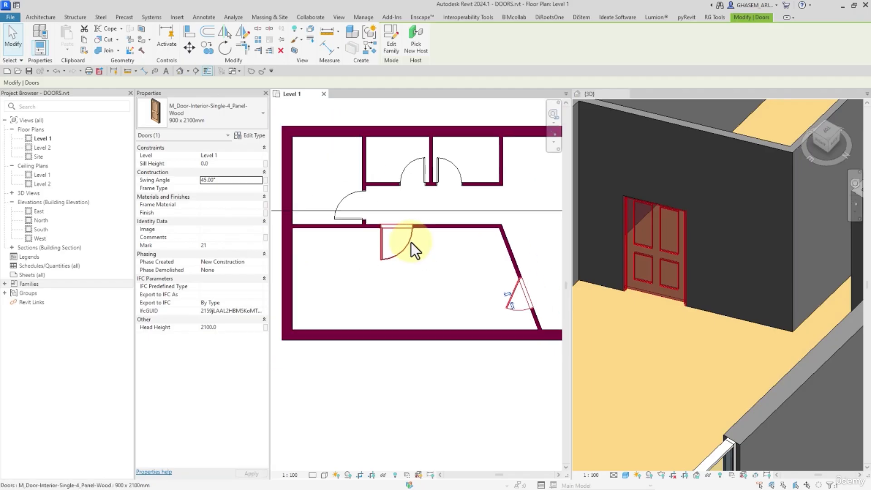
left_click(411, 243)
left_click(340, 199, "ctrl")
left_click(402, 171, "ctrl")
left_click(449, 164, "ctrl")
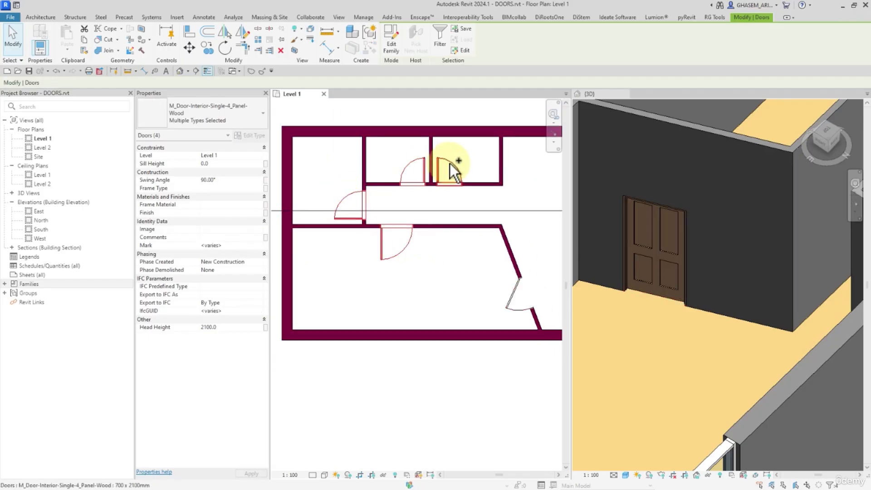
left_click(230, 180)
double_click(227, 184)
type("45")
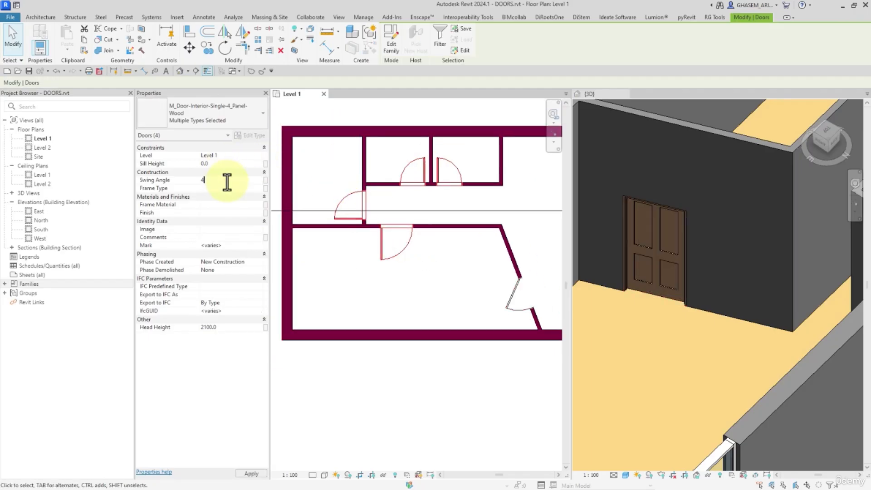
left_click(473, 367)
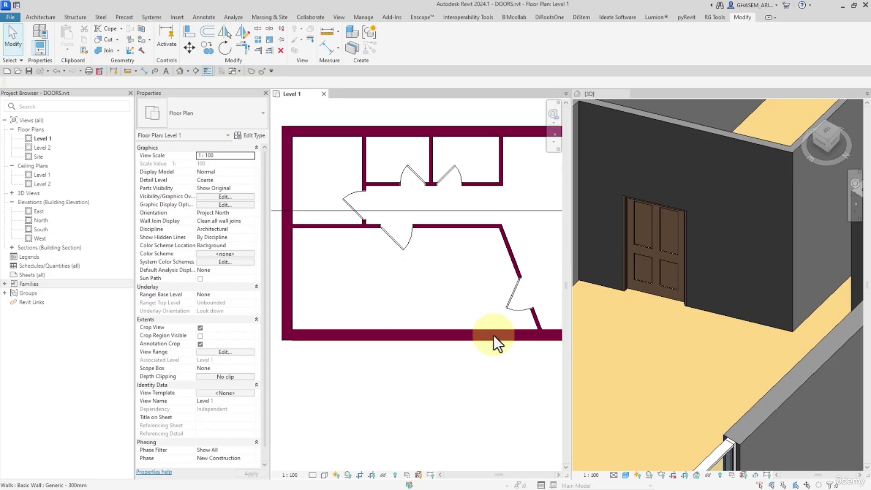
Set the slanted-wall door's frame material to WOOD.
left_click(508, 304)
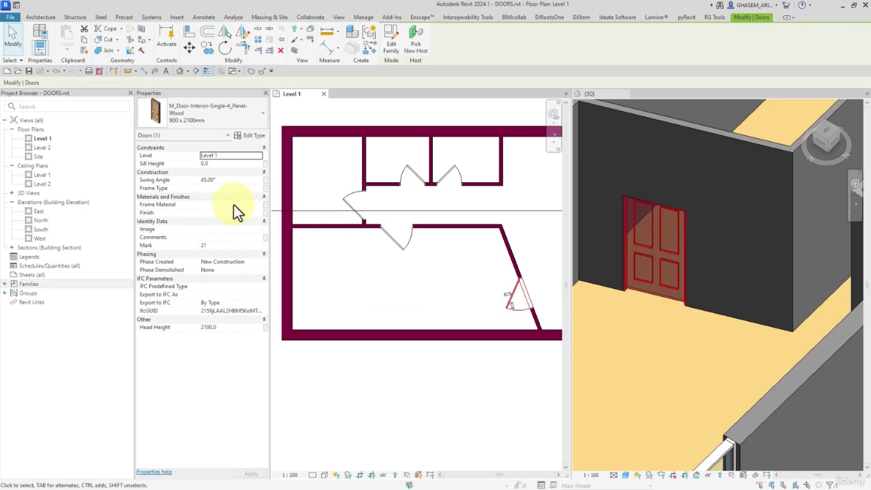
left_click(227, 188)
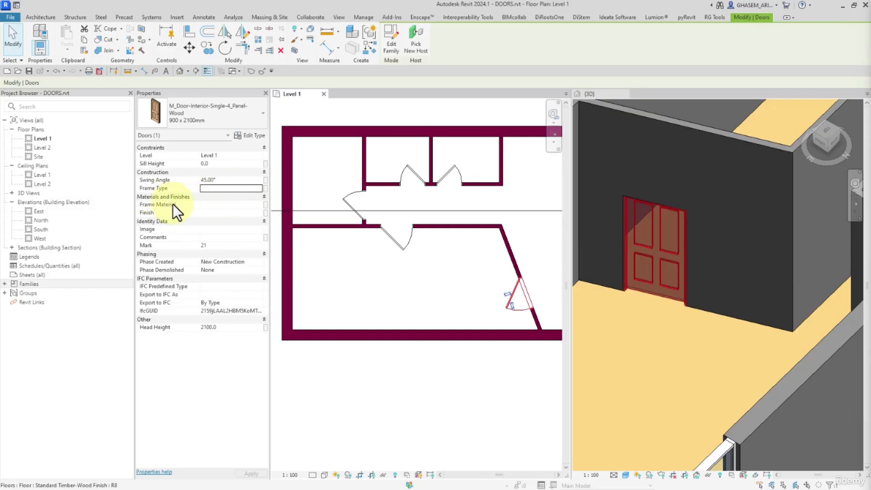
left_click(206, 206)
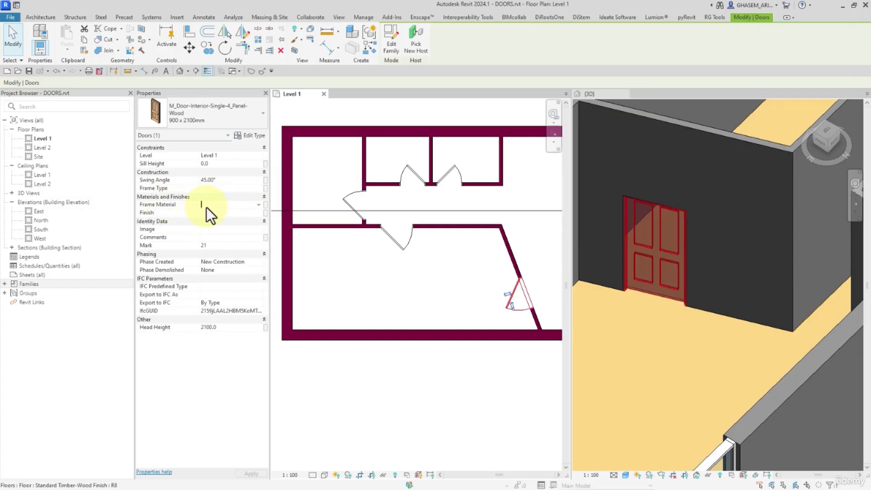
left_click(235, 213)
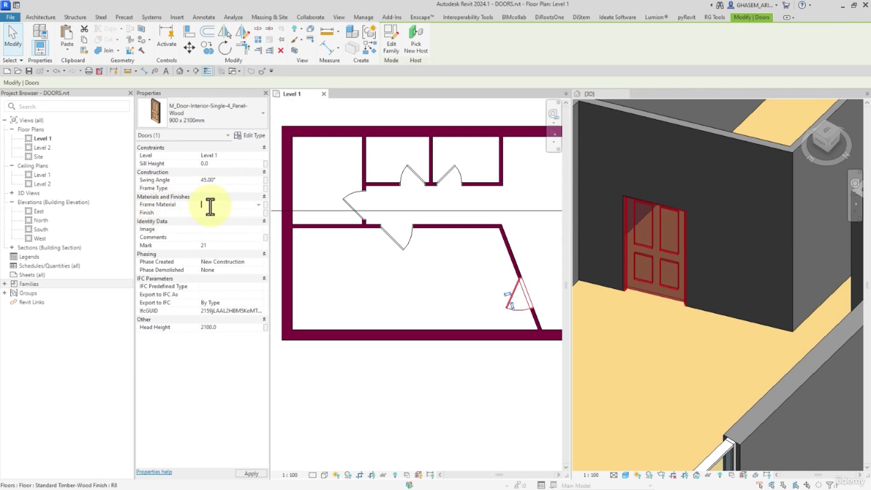
type("WOOD")
scroll(470, 244, "down", 2)
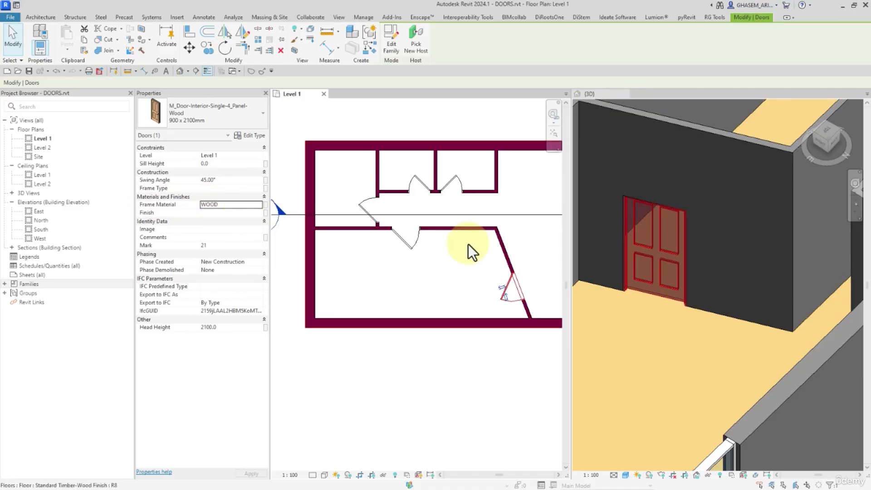
Set the frame material to GLASS for the long horizontal partition's door and METAL for the door in the short vertical partition.
left_click(415, 248)
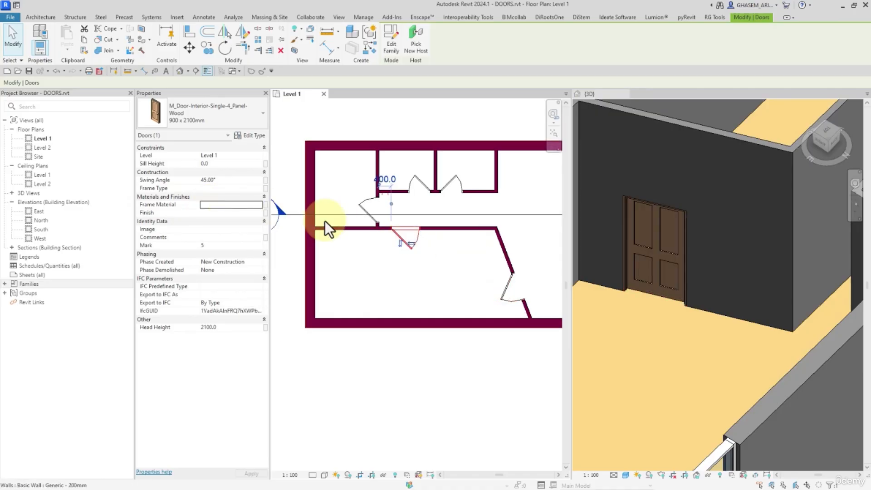
left_click(238, 204)
type("GLASS")
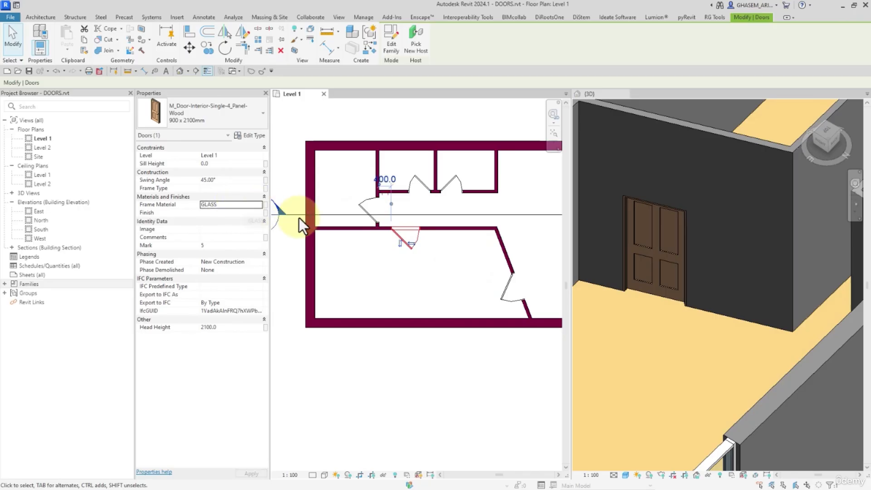
left_click(370, 202)
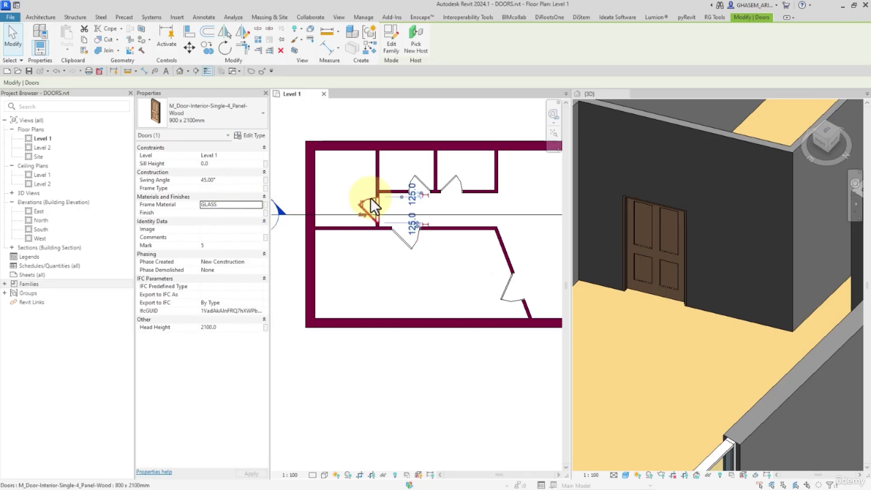
left_click(228, 205)
type("M")
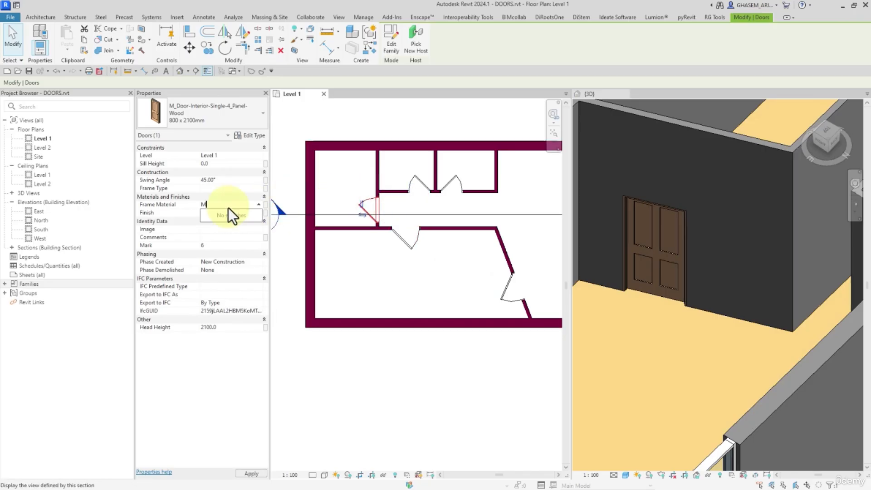
type("ETAL")
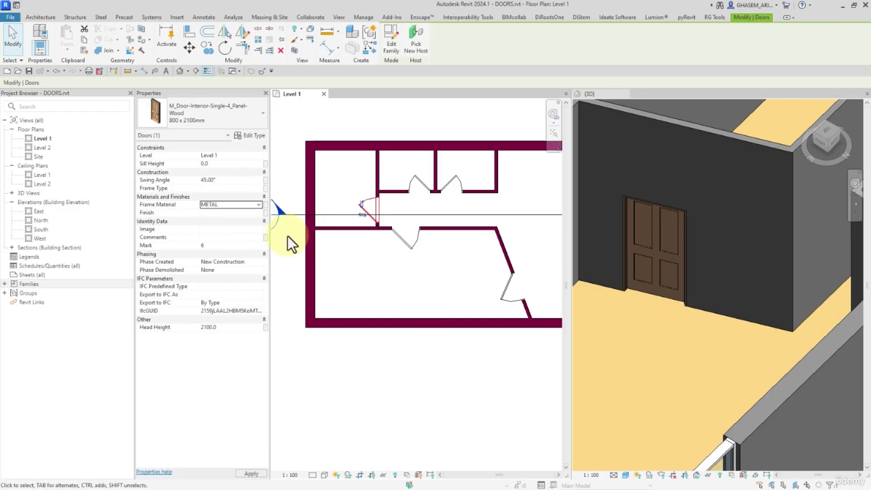
Examine the slanted-wall door's frame material choices and its finish and image properties, and clear the selection.
left_click(504, 286)
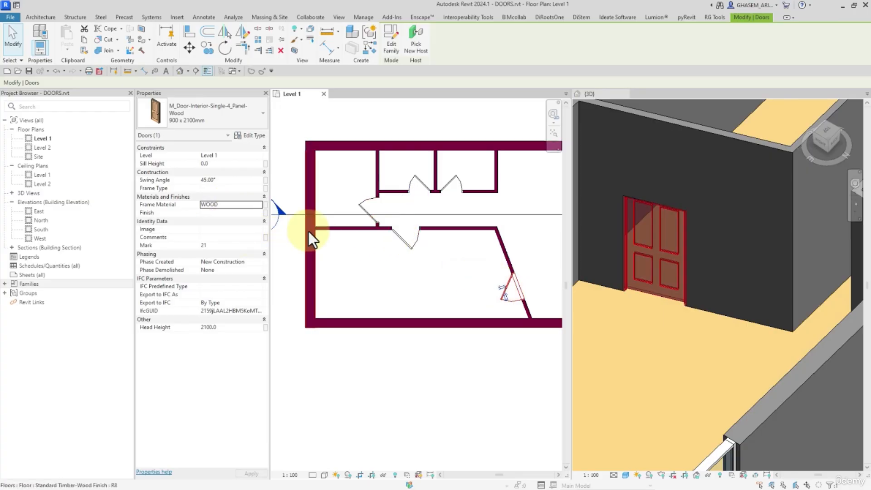
left_click(256, 205)
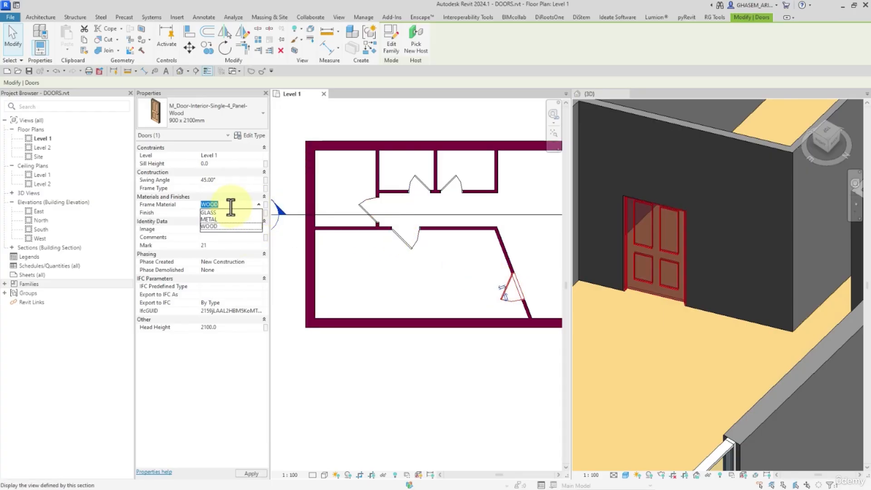
left_click(192, 219)
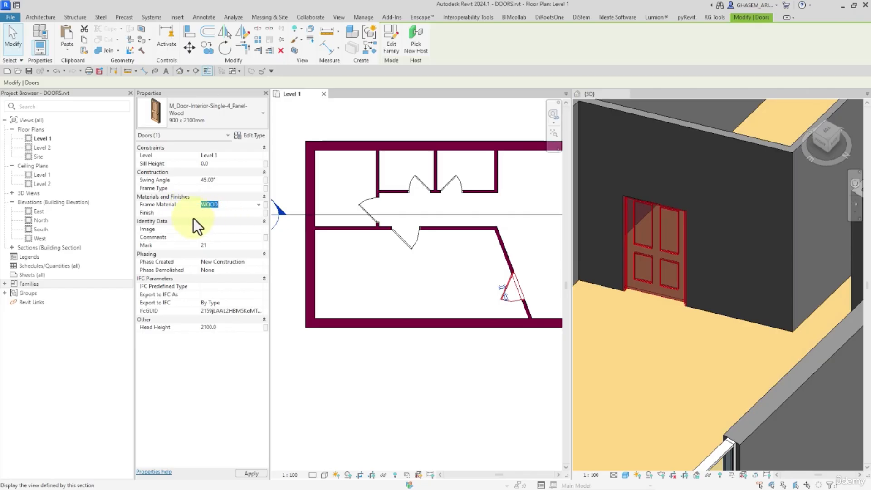
left_click(193, 220)
left_click(209, 220)
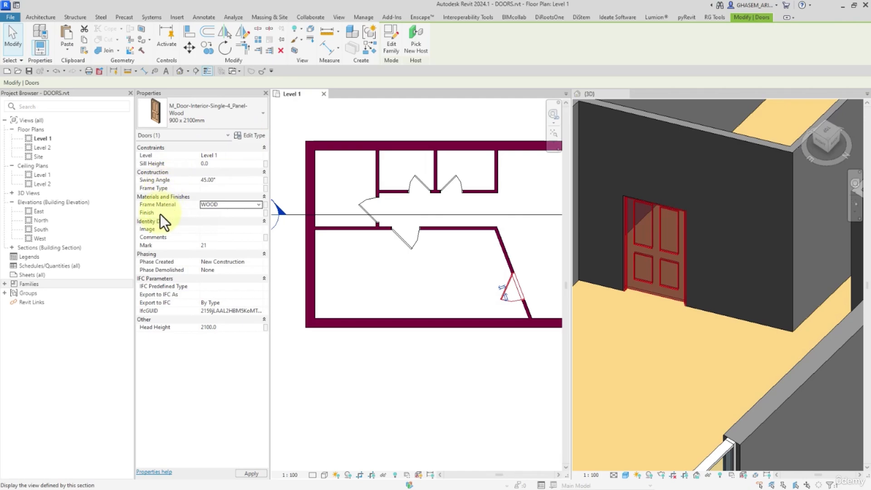
left_click(229, 229)
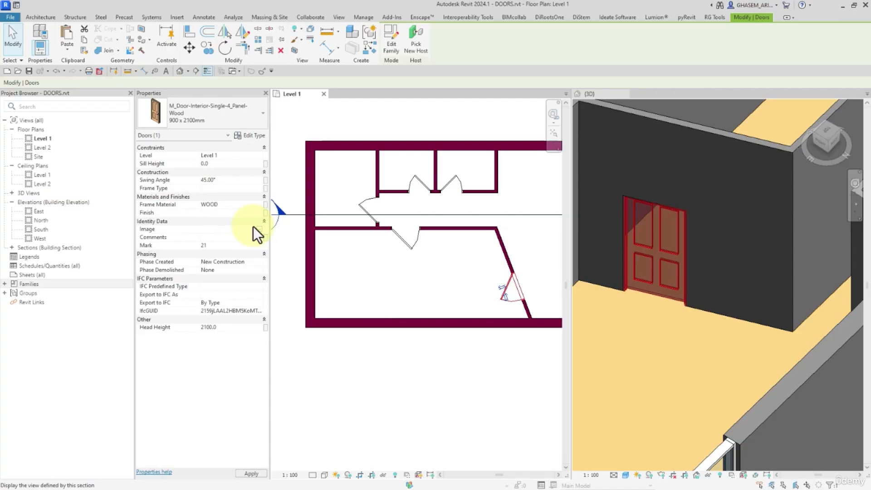
left_click(376, 362)
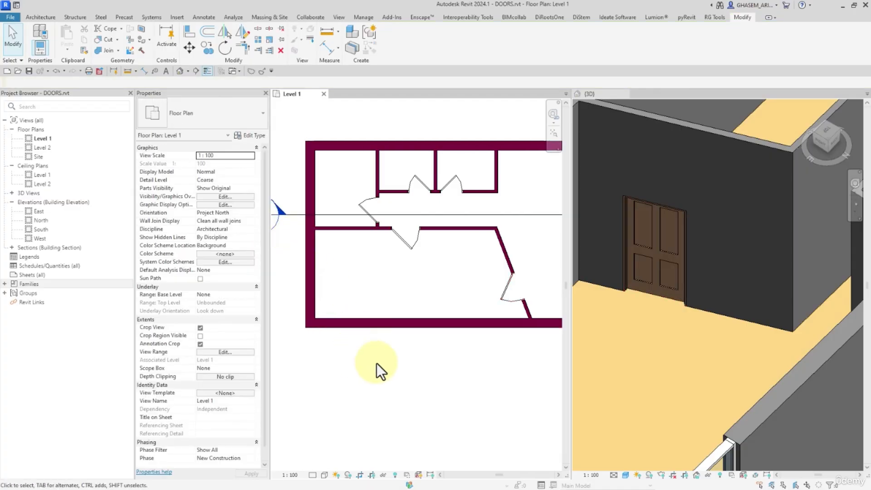
Examine the slanted-wall door's instance properties by selecting it in the 3D view, and clear the selection.
scroll(703, 315, "down", 3)
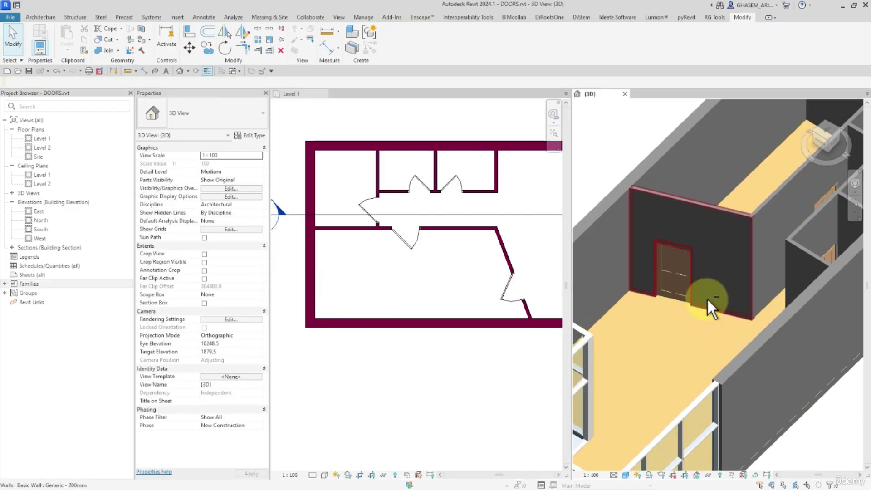
left_click(696, 284)
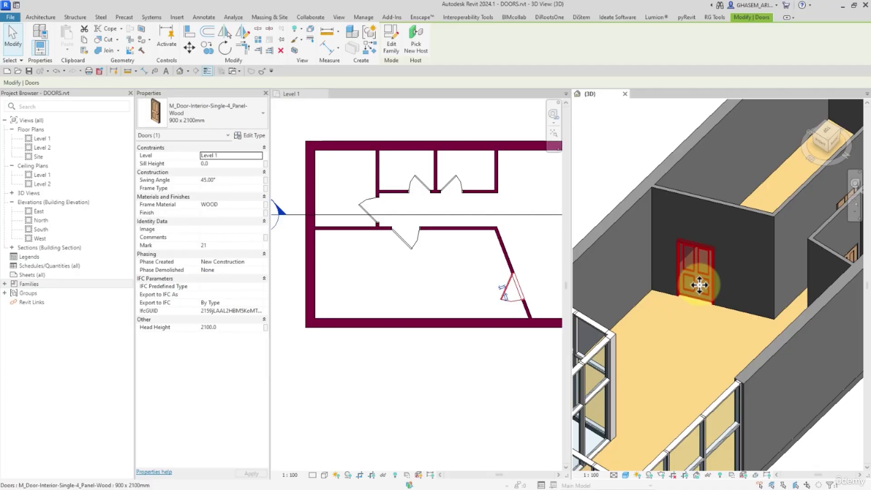
left_click(397, 404)
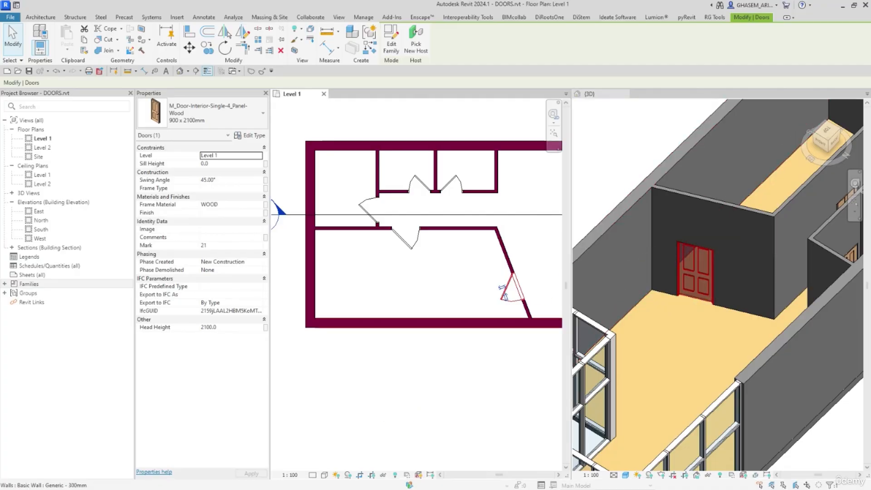
left_click(434, 388)
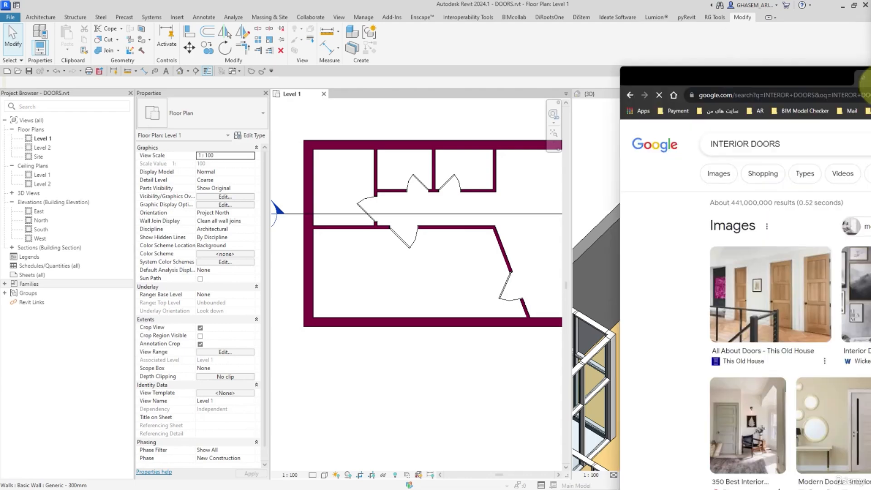
Switch to the web browser, dismiss the location request, and search Google for INTERIOR DOORS SAMPLE.
scroll(386, 169, "down", 4)
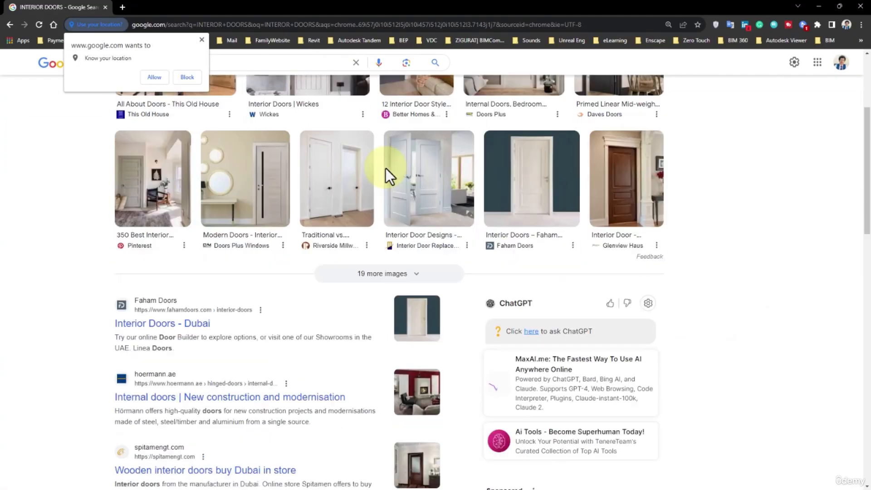
scroll(372, 177, "up", 4)
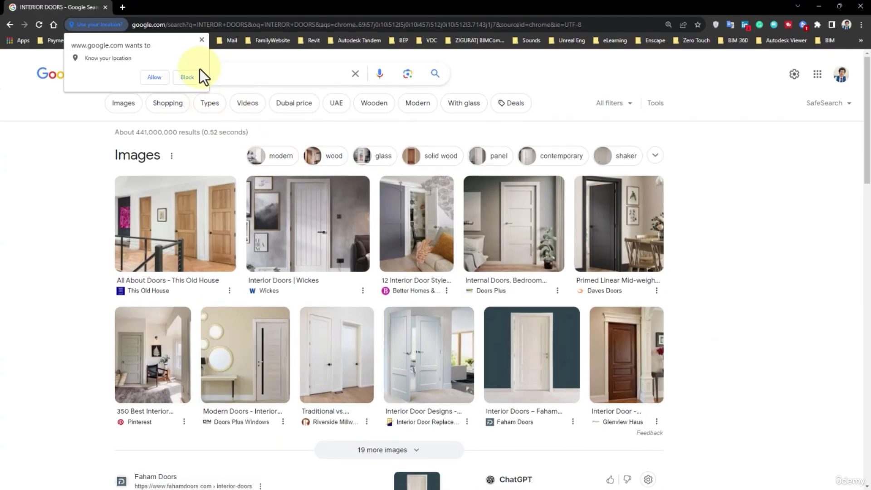
left_click(202, 40)
left_click(193, 72)
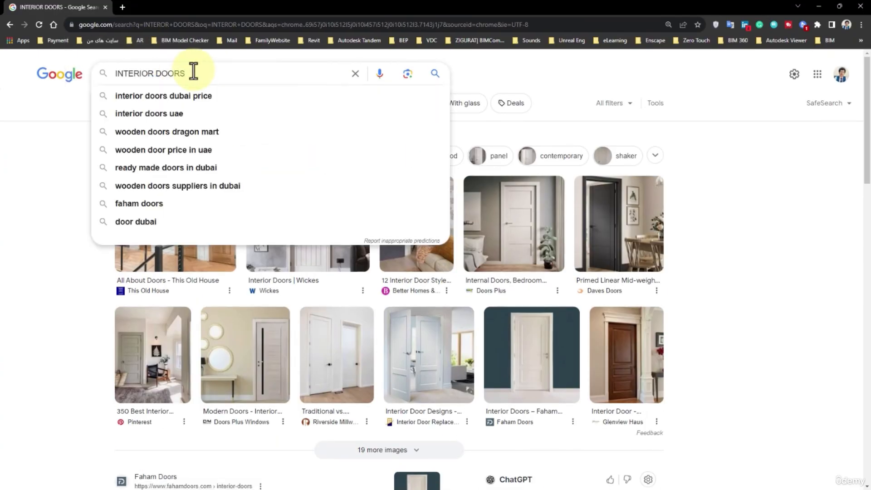
type("SAMPLE")
key("Return")
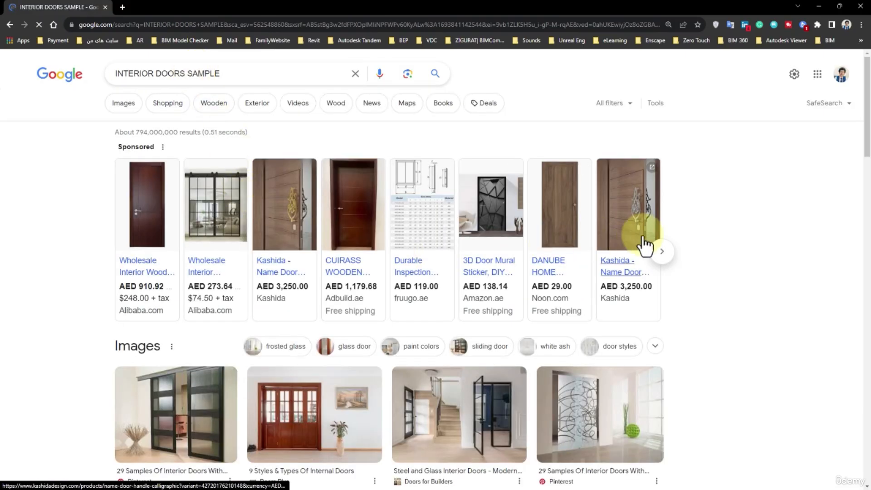
Open the first sponsored Alibaba wooden door listing in its own tab, and return to the Google results to look through them.
left_click(161, 163)
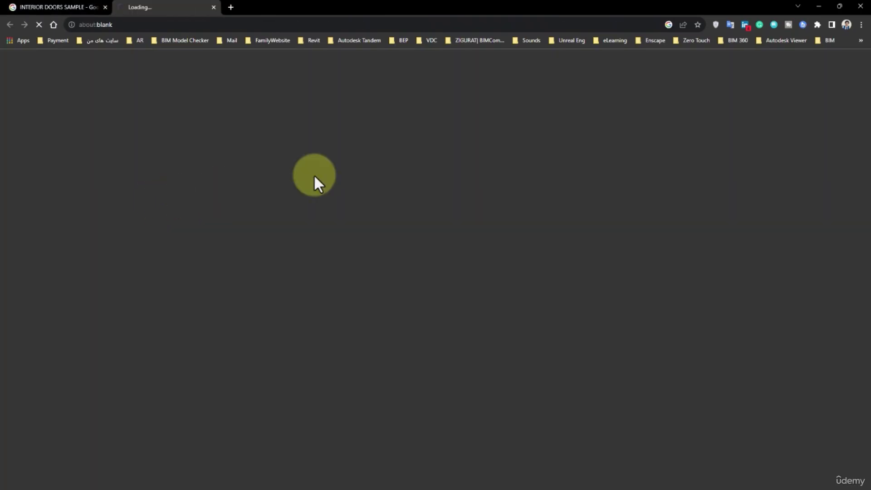
left_click(59, 7)
scroll(272, 236, "down", 5)
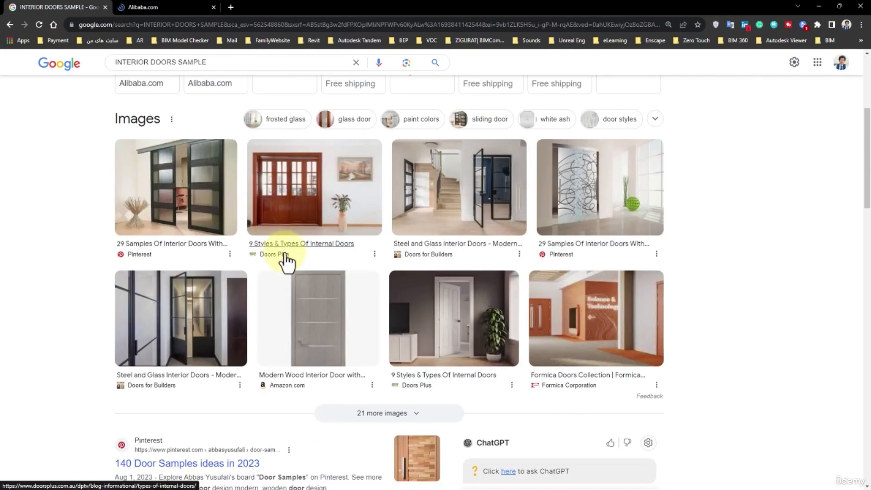
scroll(272, 236, "up", 5)
Browse Google's image results for the interior door samples to find a suitable door picture.
left_click(115, 107)
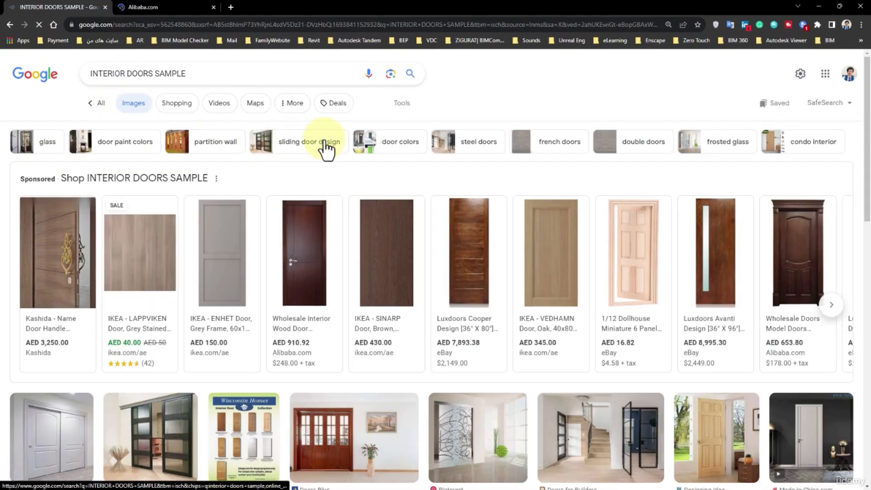
scroll(472, 166, "down", 1)
scroll(486, 180, "down", 4)
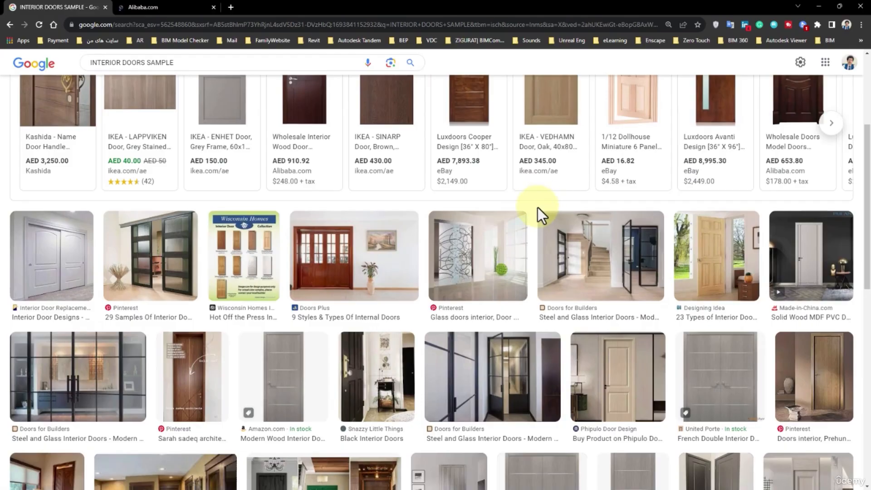
scroll(249, 227, "down", 3)
scroll(252, 240, "down", 4)
scroll(249, 249, "up", 10)
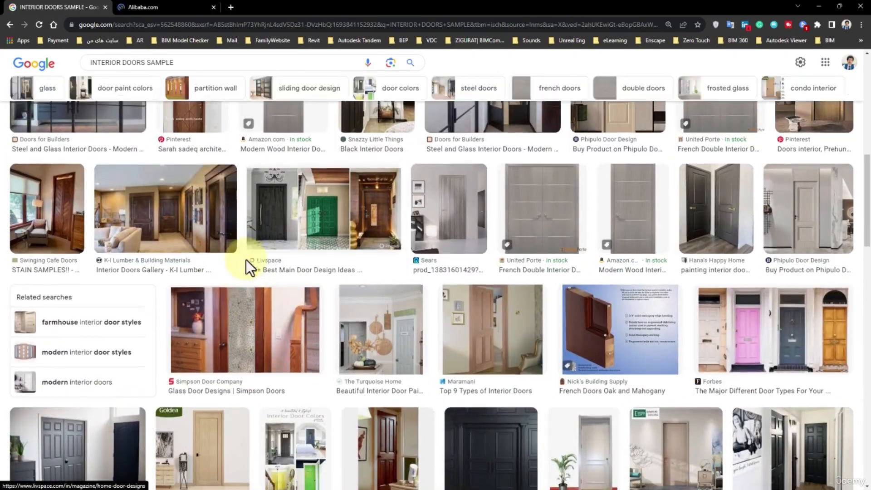
scroll(136, 241, "up", 1)
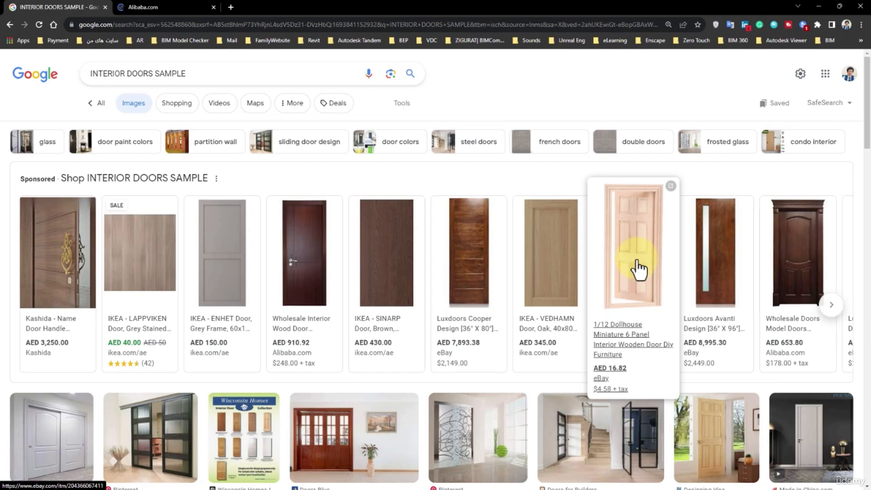
Open the eBay listing for the 6 panel interior wooden door and close the Alibaba listing.
left_click(638, 277)
left_click(263, 7)
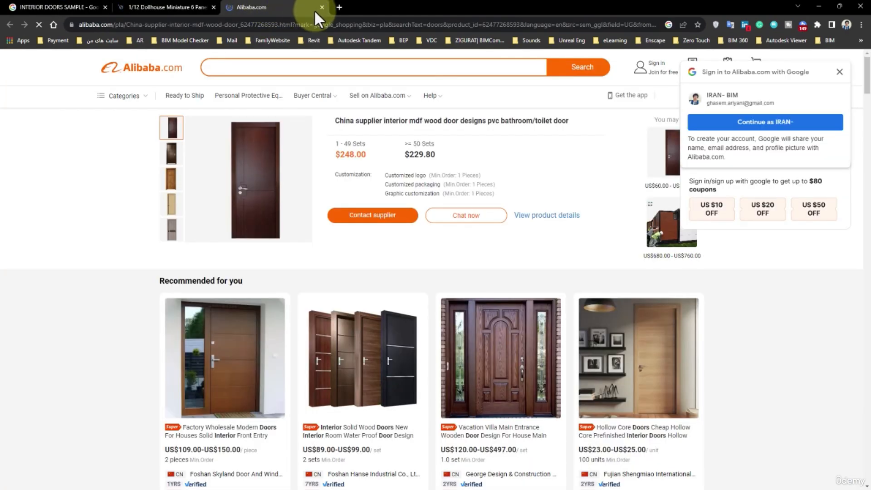
left_click(321, 7)
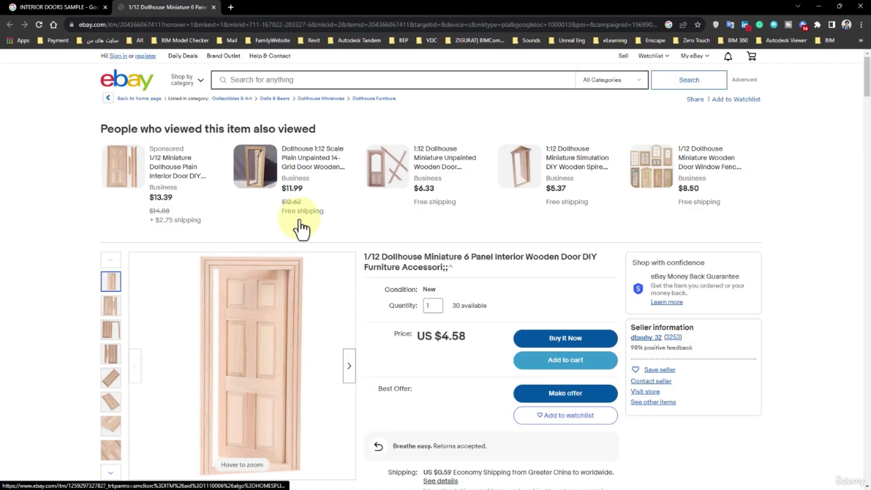
Look through the eBay listing's photos of the door and frame, ending on the first photo.
scroll(300, 229, "down", 3)
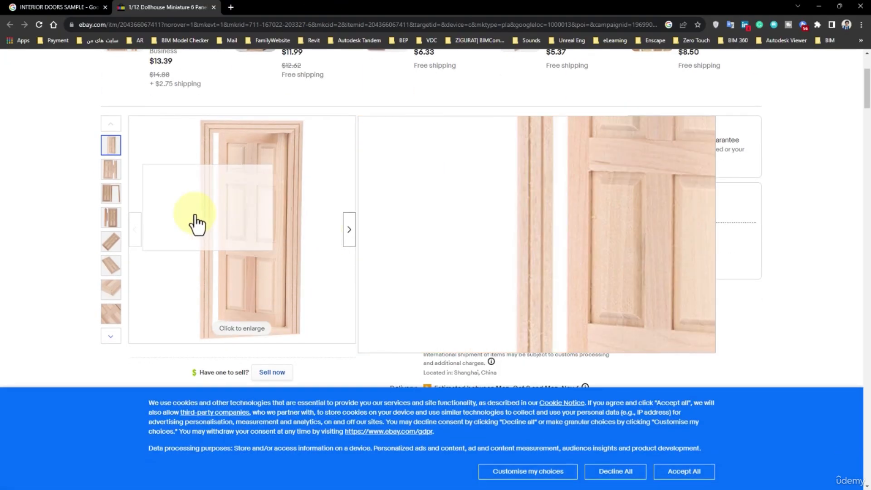
left_click(112, 213)
left_click(111, 197)
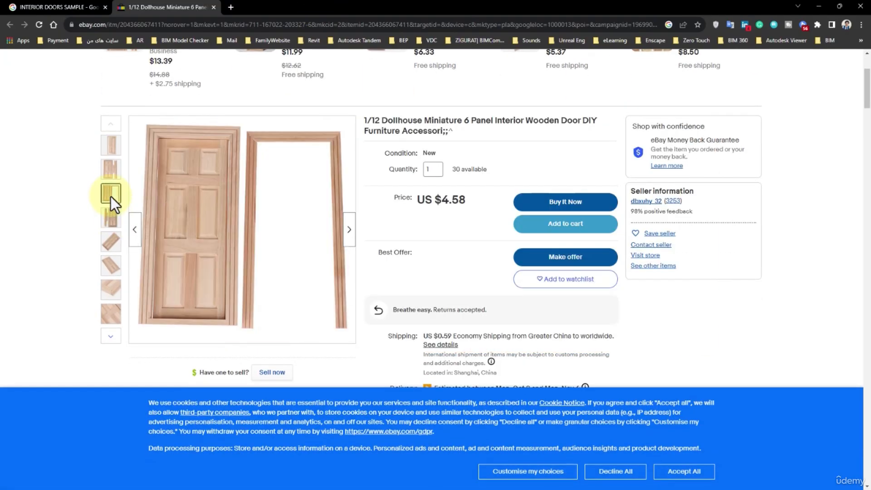
left_click(111, 240)
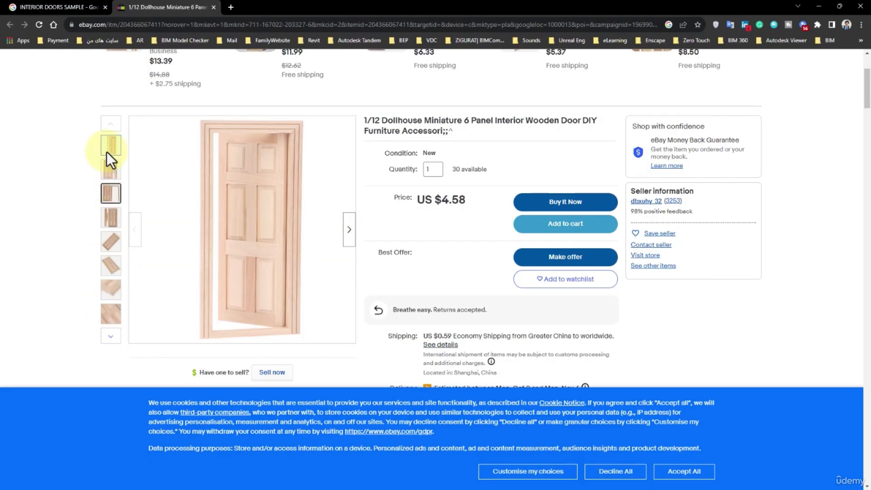
Save the displayed door photo as DOOR01.jpg in the 09-DOORS folder.
right_click(249, 213)
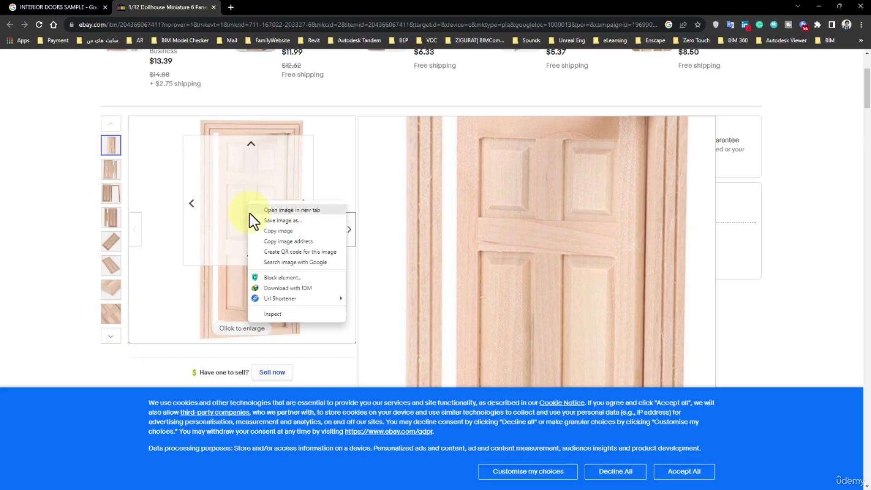
left_click(278, 221)
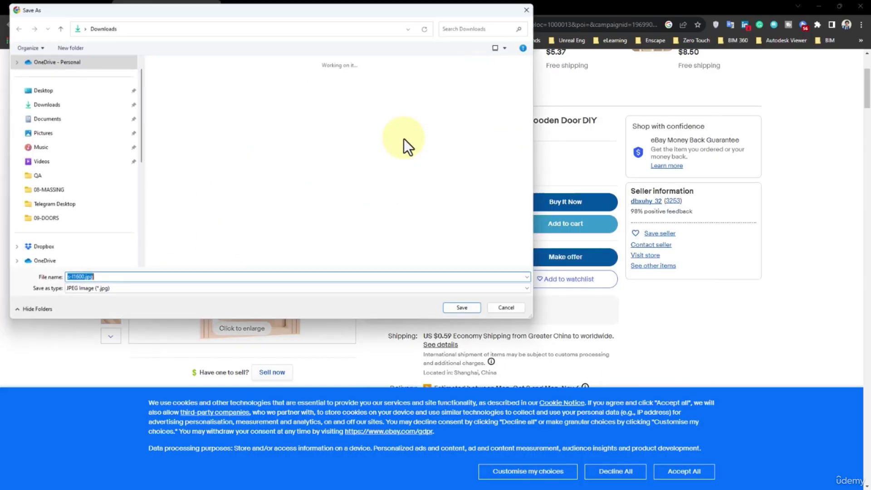
left_click(52, 220)
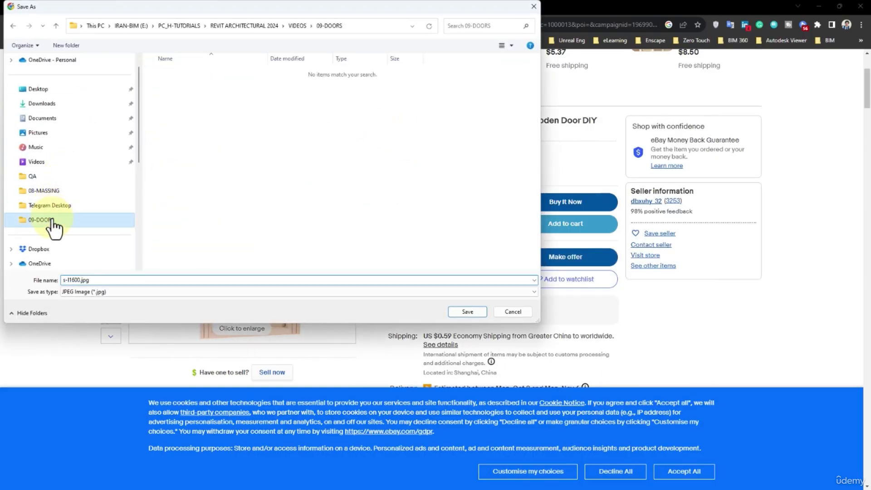
left_click(148, 280)
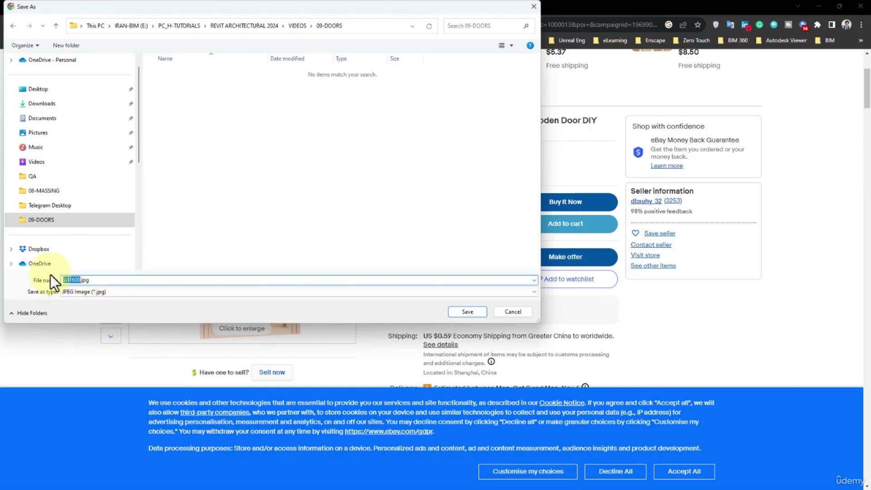
type("DOOR01")
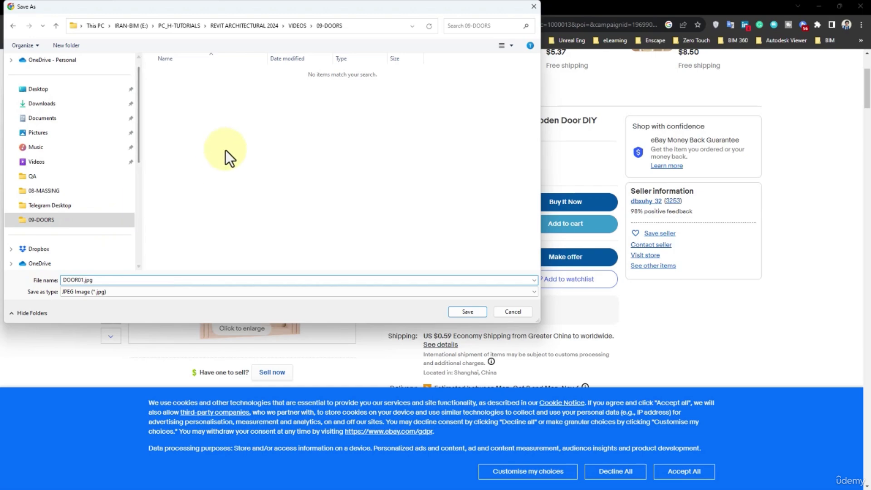
left_click(356, 29)
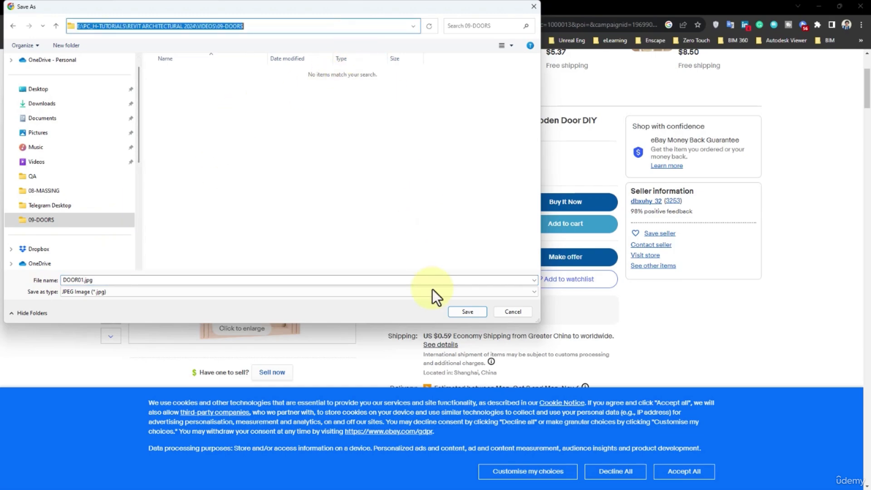
left_click(460, 312)
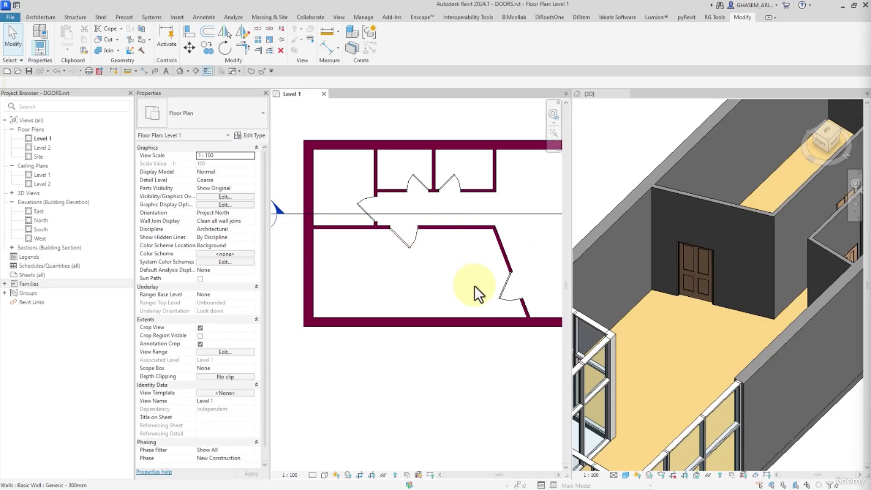
Switch back to Revit, assign DOOR01.jpg from the 09-DOORS folder as the slanted-wall door's image, and clear the selection.
left_click(500, 286)
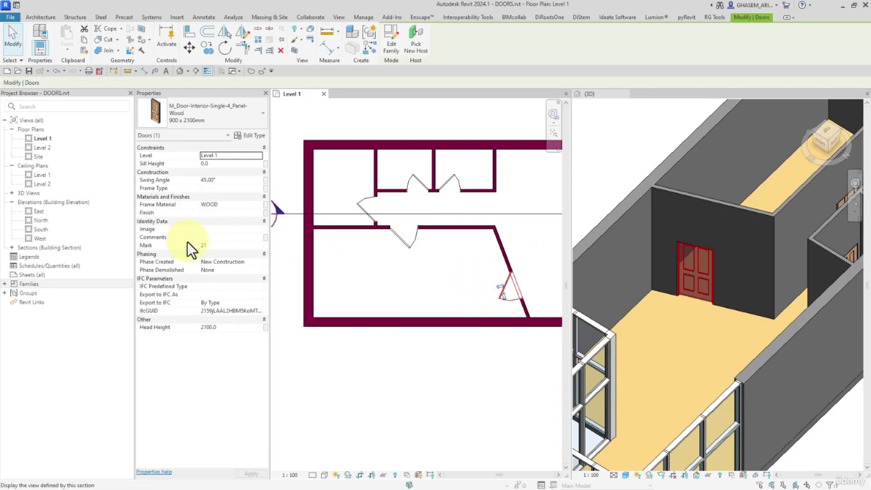
left_click(241, 229)
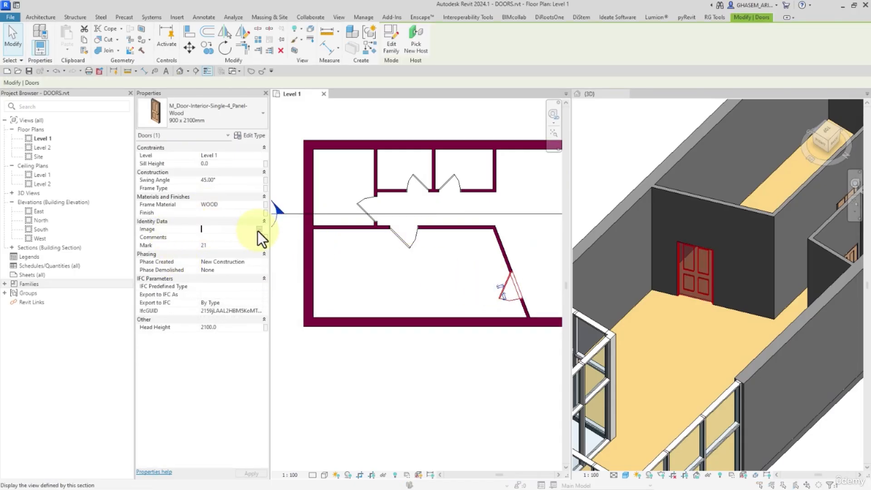
left_click(257, 229)
left_click(337, 352)
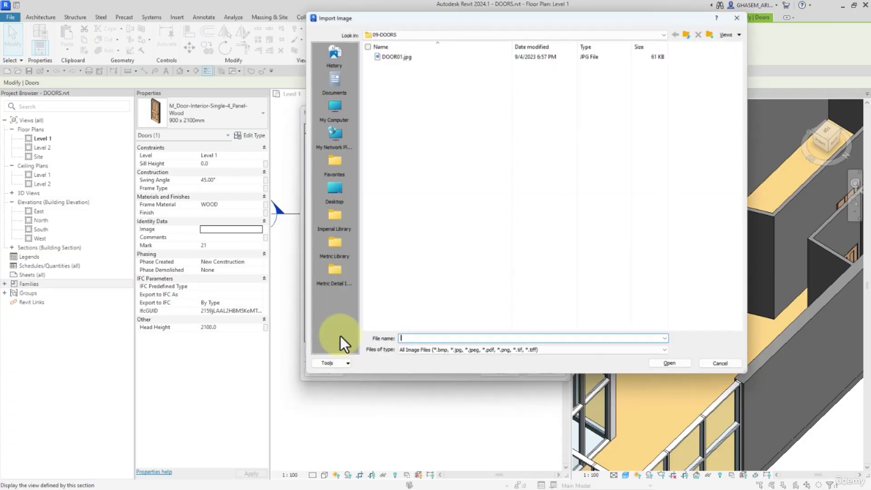
left_click(413, 59)
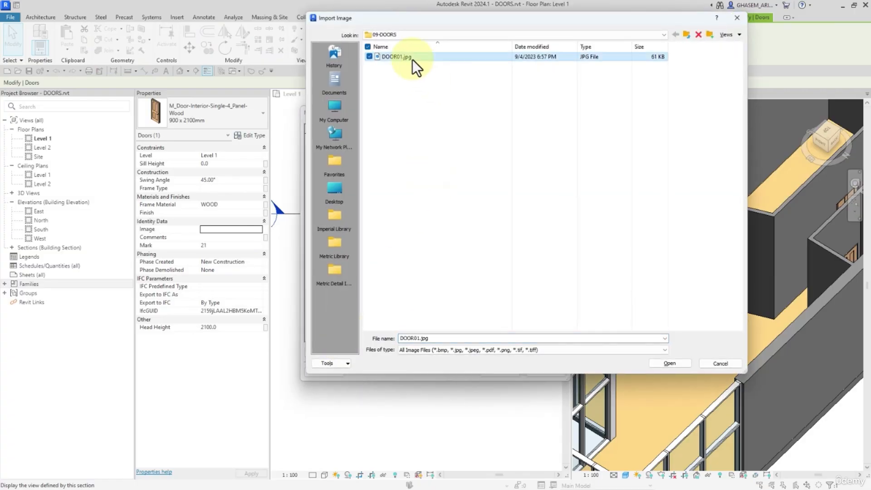
left_click(666, 364)
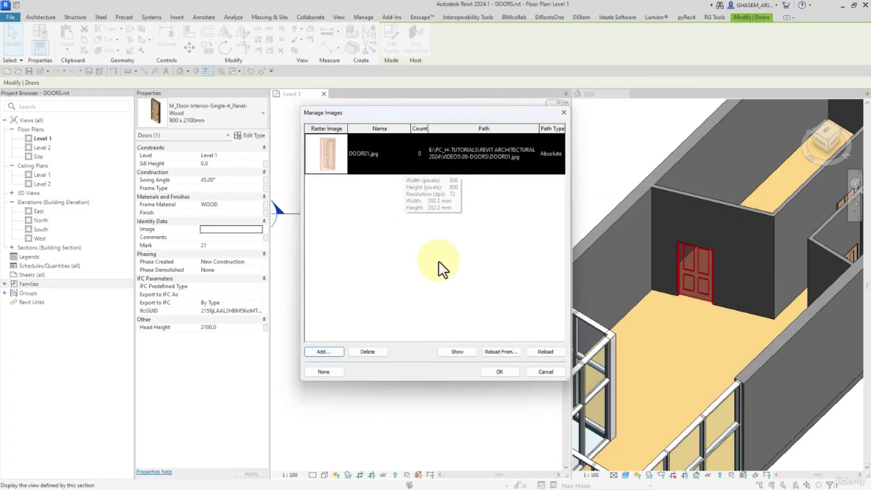
left_click(500, 373)
left_click(451, 383)
Start a new building component schedule for the Doors category, named Door Schedule, in the New Construction phase.
scroll(450, 378, "down", 1)
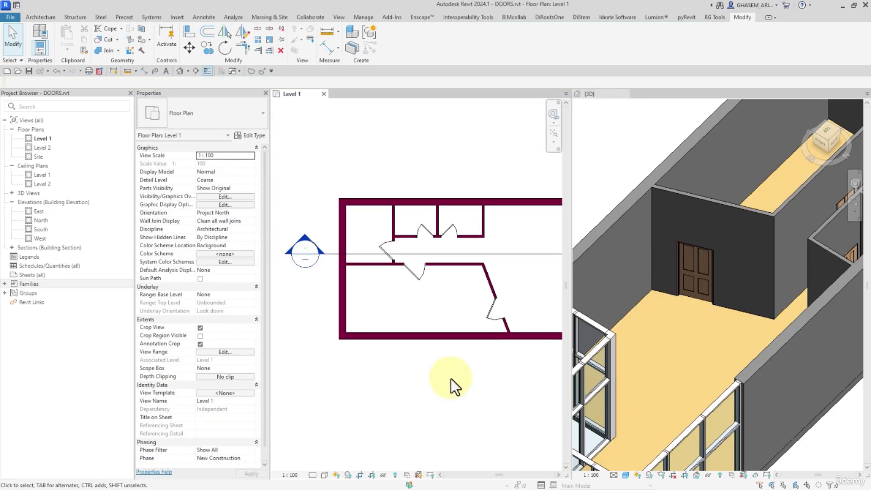
middle_click_drag(451, 378, 437, 356)
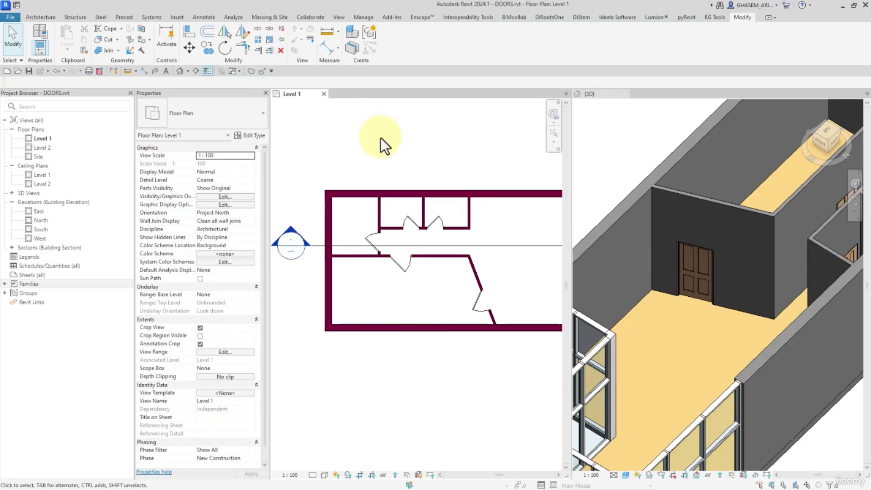
left_click(338, 18)
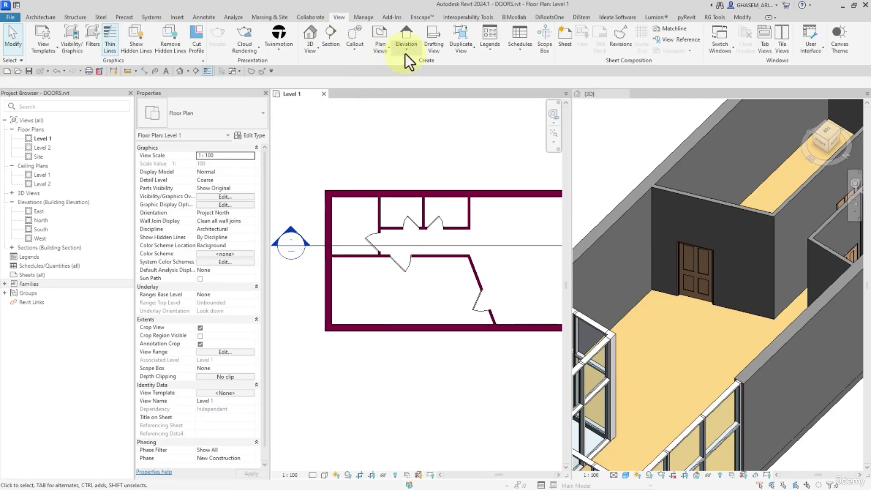
left_click(531, 50)
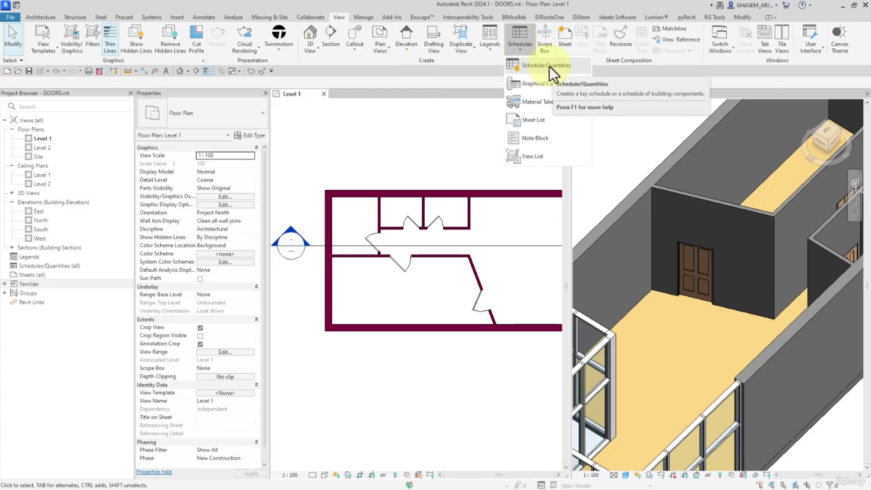
left_click(549, 66)
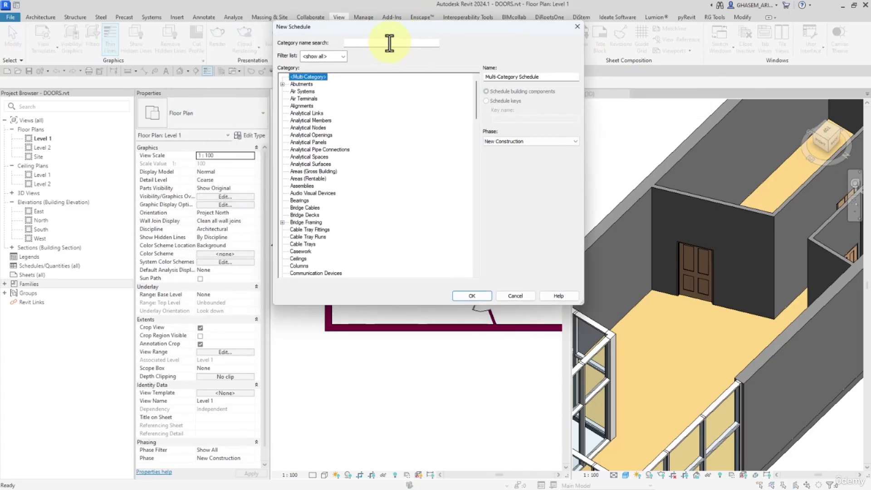
left_click(378, 41)
type("DOOR")
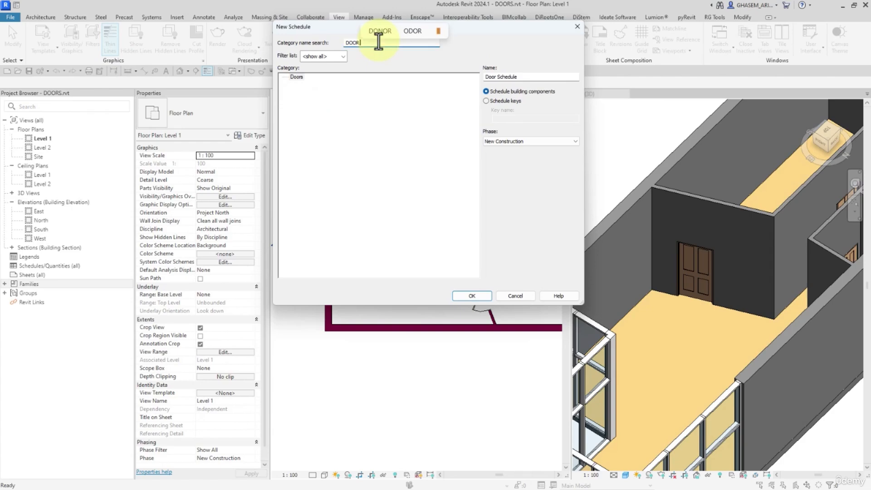
left_click(296, 77)
left_click(471, 295)
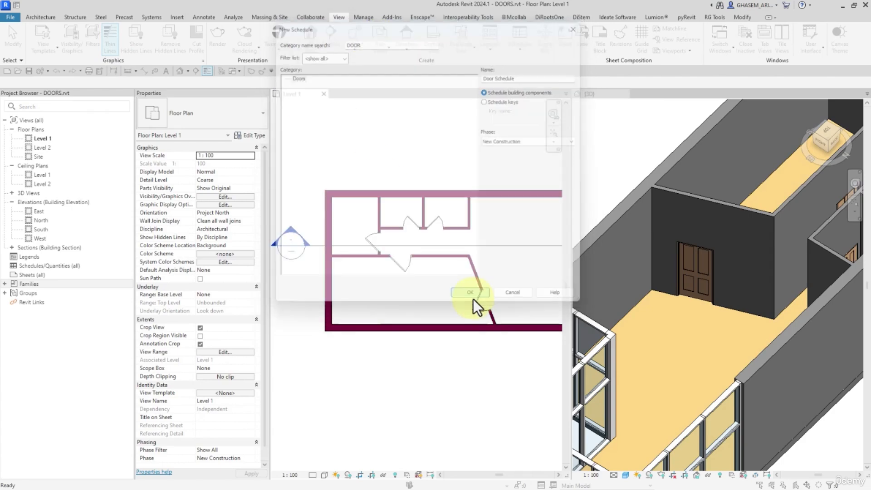
Add the Type and Count parameters to the scheduled fields of the door schedule.
left_click_drag(373, 48, 385, 32)
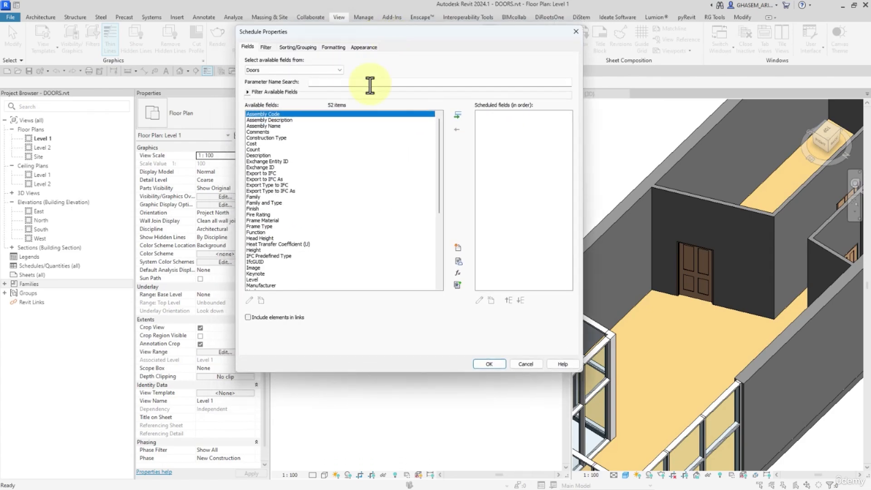
left_click(364, 83)
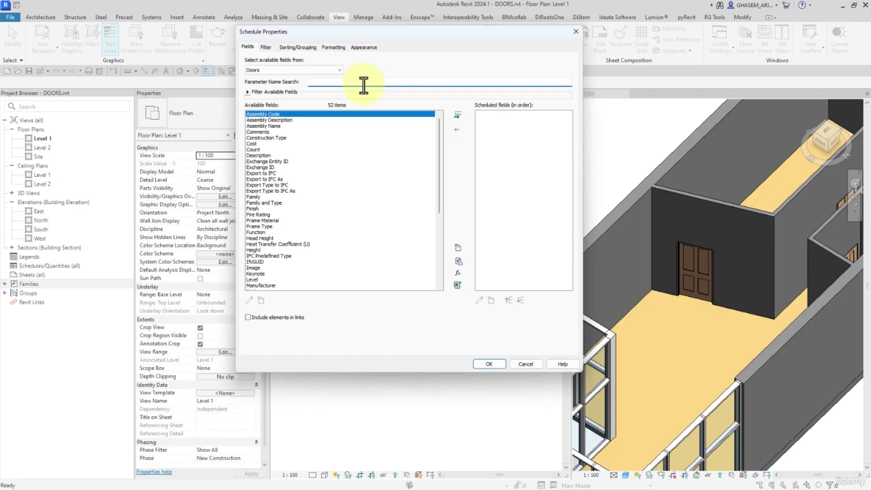
type("TYPE")
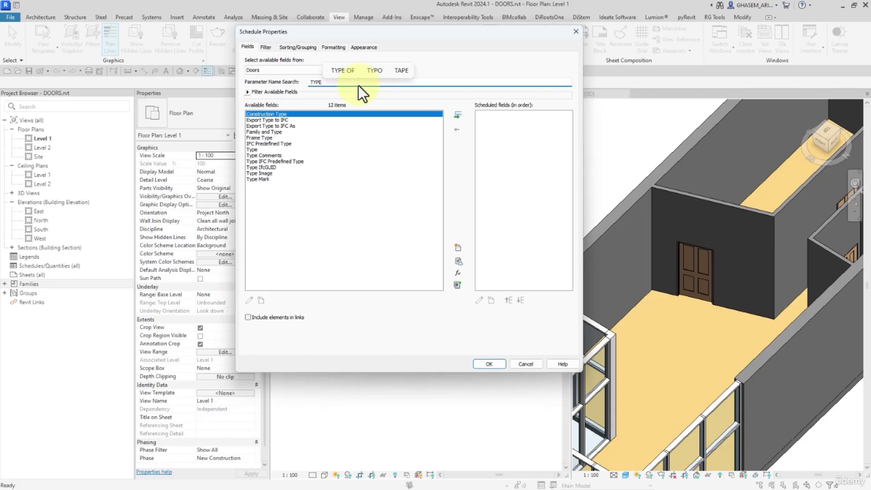
left_click(252, 150)
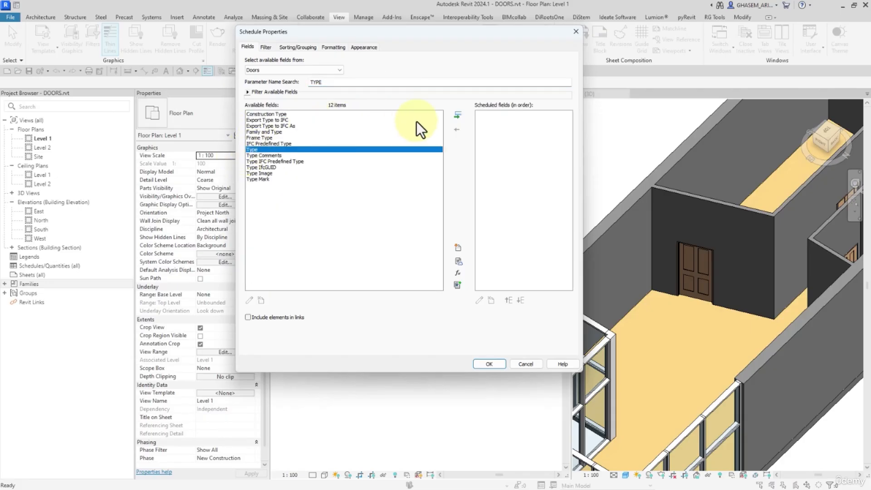
left_click(456, 114)
left_click_drag(375, 83, 285, 84)
type("CONT")
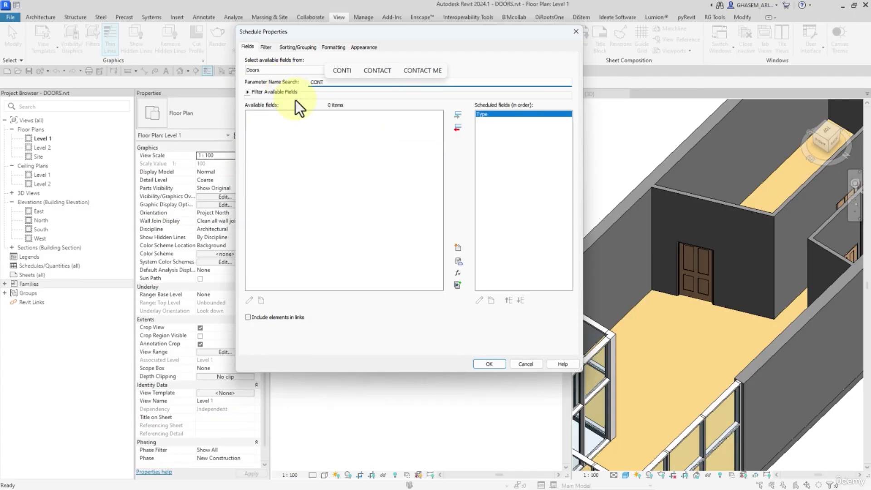
key("BackSpace")
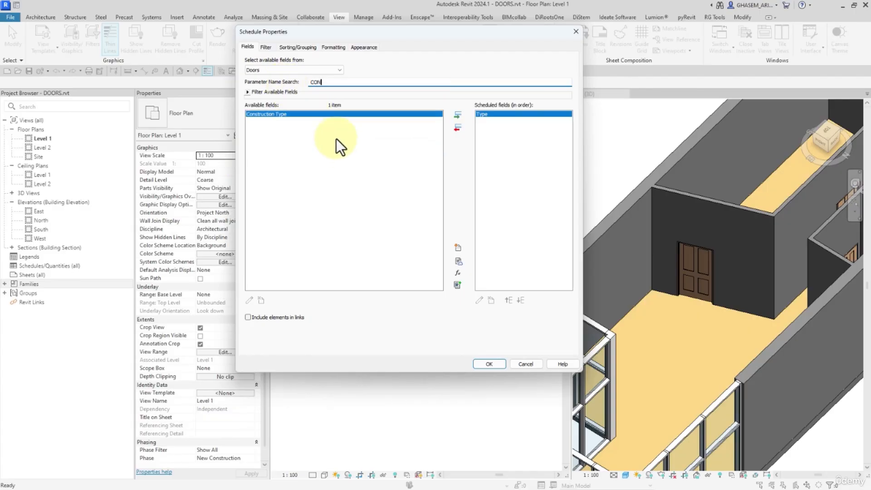
key("BackSpace")
left_click(265, 127)
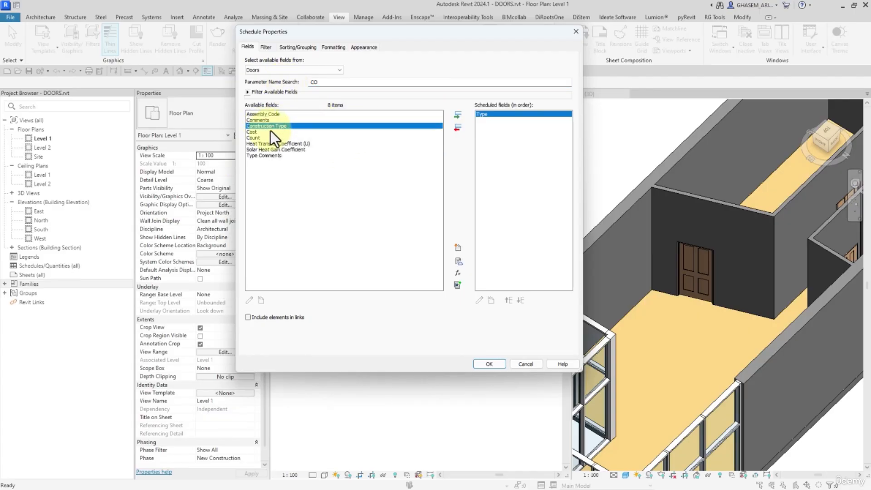
left_click(259, 138)
left_click(457, 114)
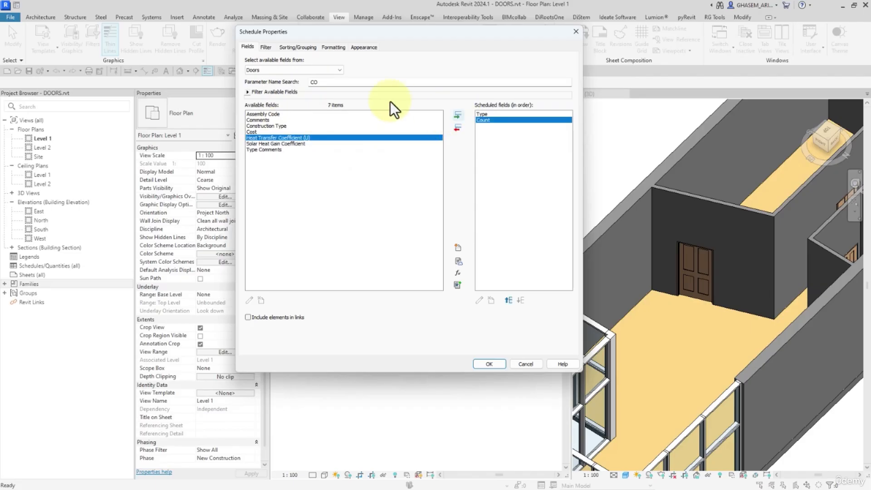
Add the Width and Height parameters to the scheduled fields, below Count.
left_click_drag(332, 86, 284, 86)
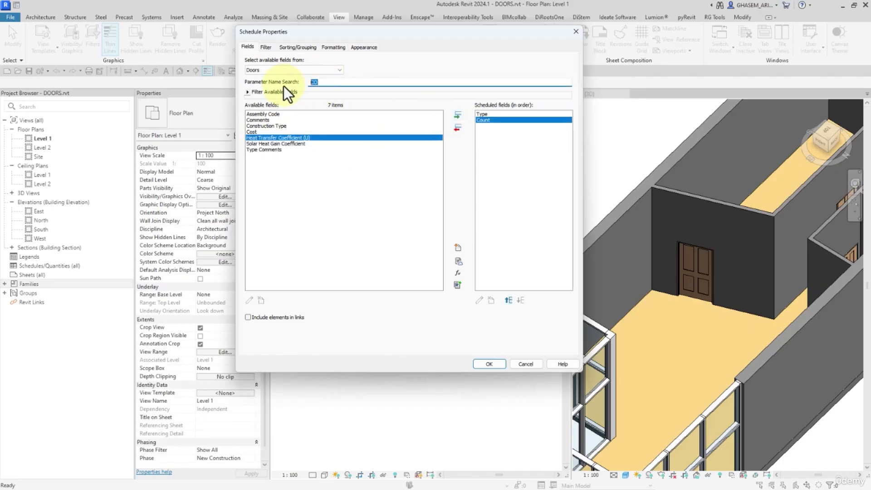
type("WID")
left_click(271, 120)
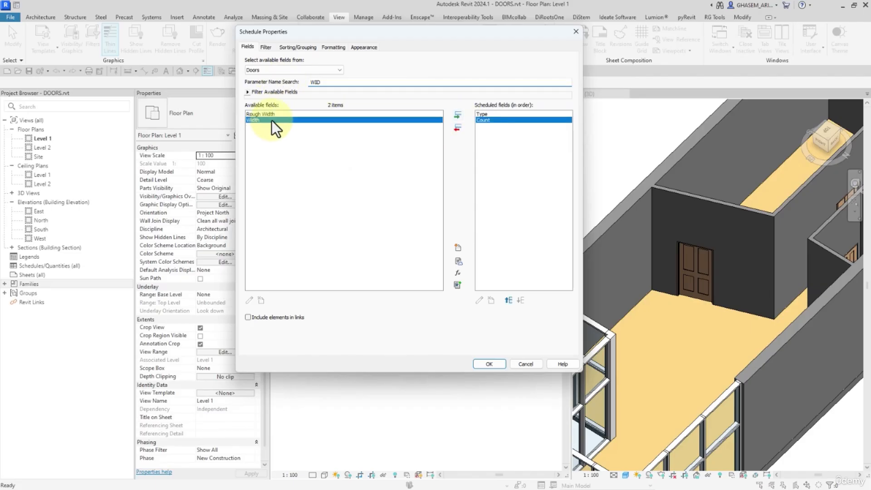
left_click(458, 115)
left_click_drag(327, 82, 279, 85)
type("HE")
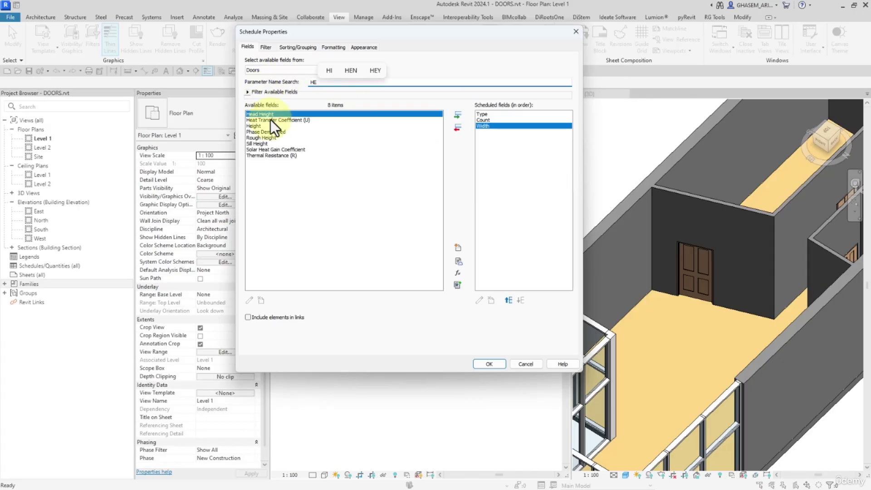
left_click(266, 125)
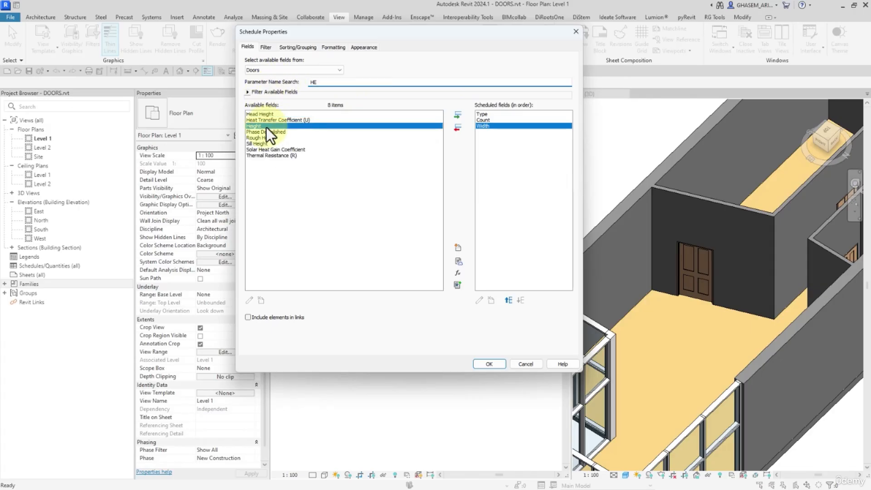
left_click(457, 114)
Add the Level and Image parameters to the scheduled fields and generate the door schedule.
left_click_drag(327, 83, 269, 86)
type("LEVEL")
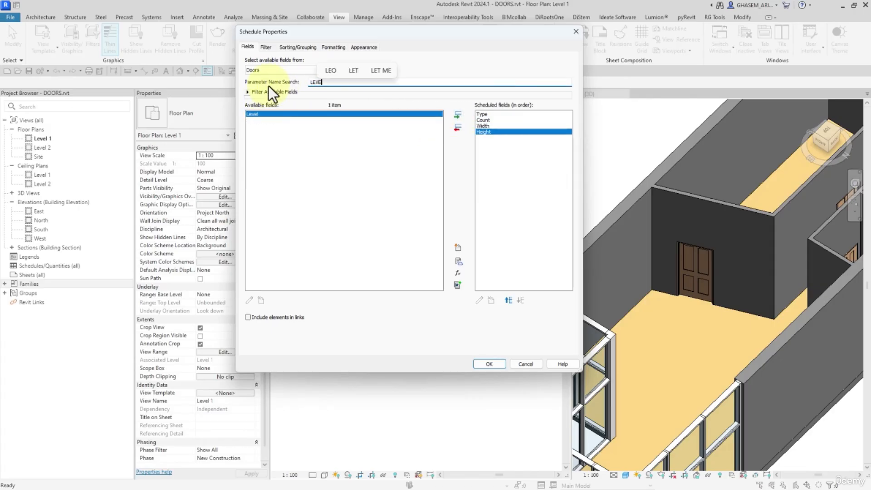
left_click(457, 114)
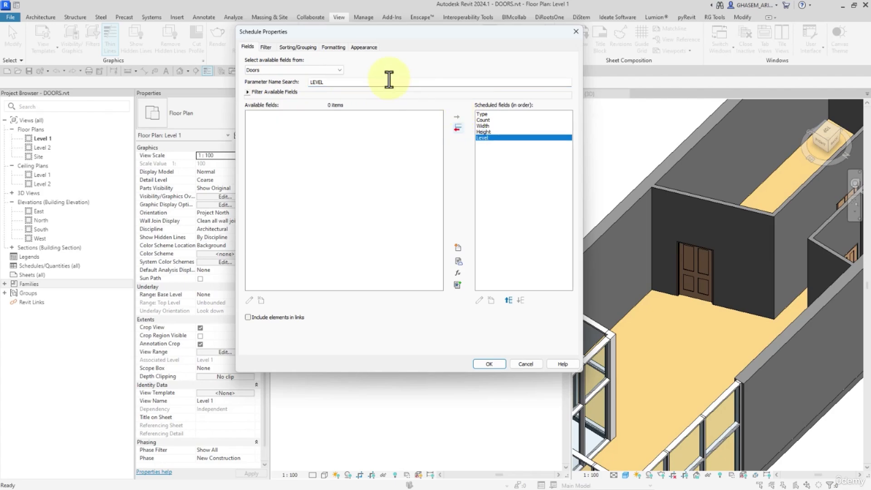
left_click_drag(327, 83, 271, 87)
type("IMAG")
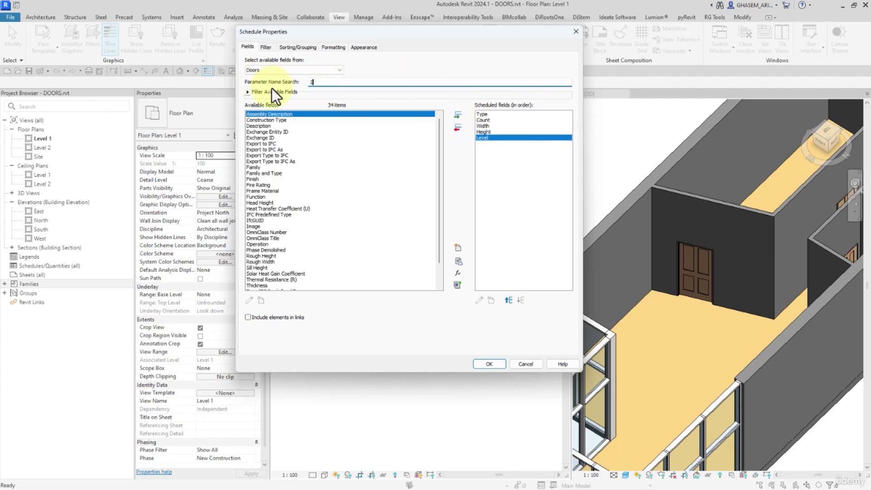
left_click(458, 115)
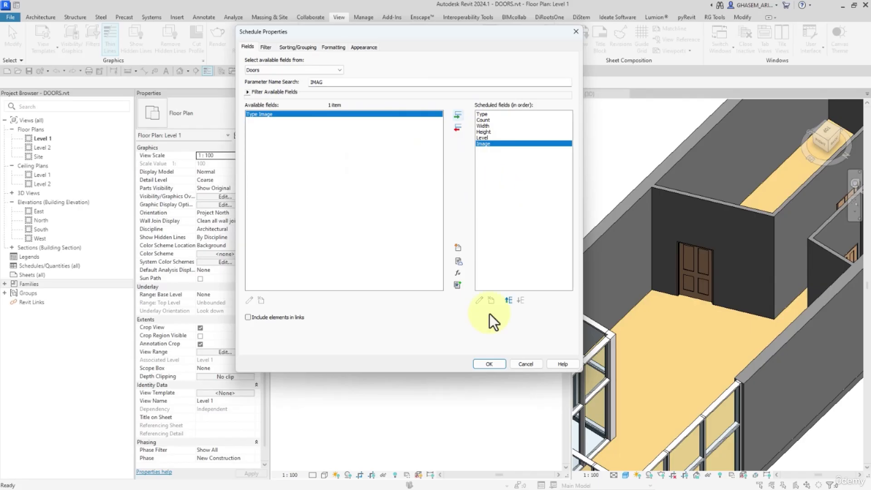
left_click(489, 364)
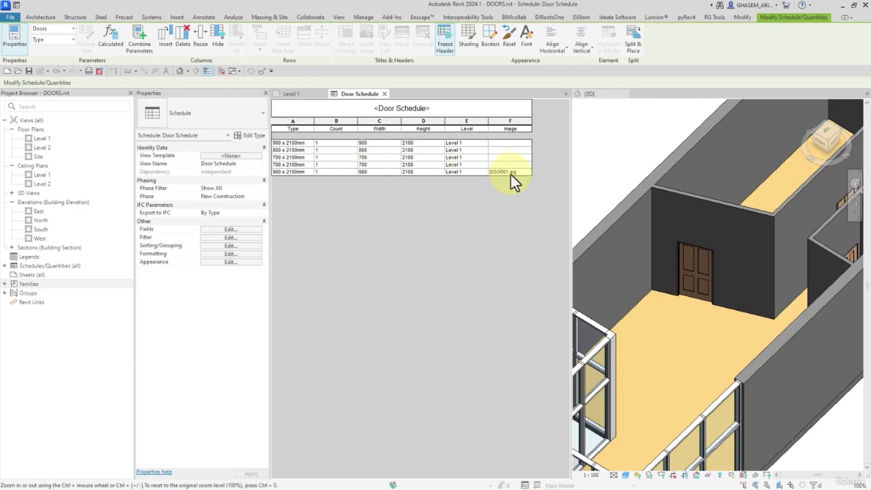
Create a new sheet using the A1 metric title block.
right_click(28, 276)
left_click(23, 268)
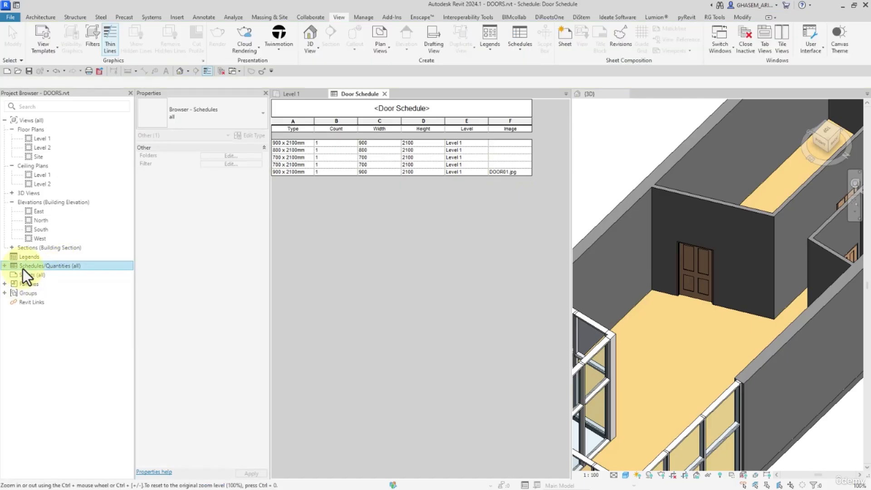
left_click(32, 276)
right_click(37, 276)
left_click(64, 282)
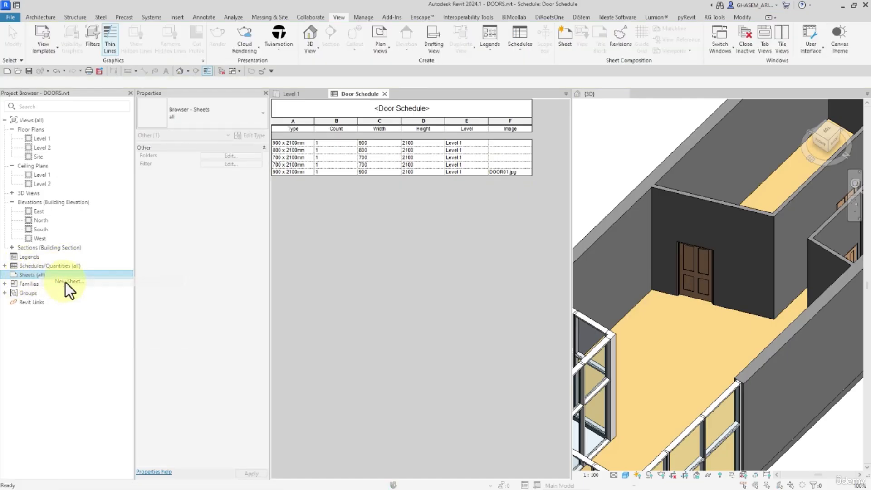
left_click(482, 353)
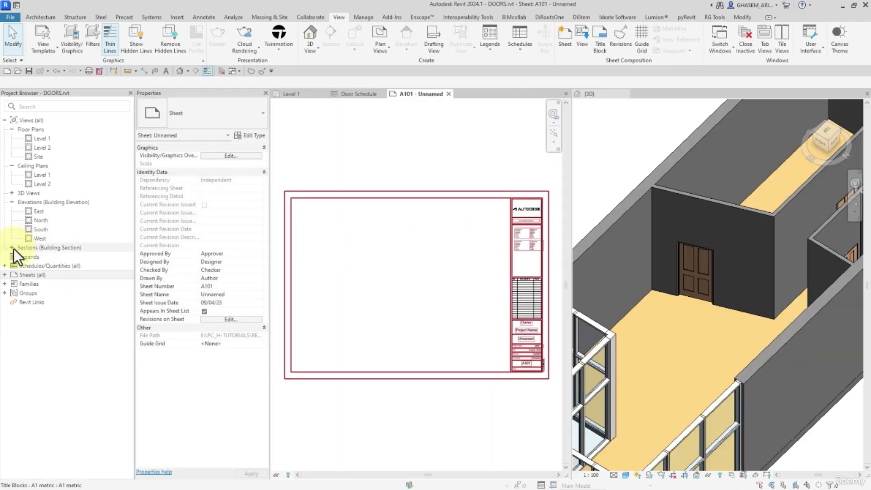
Place the Door Schedule on sheet A101, near the upper-left corner of the title block.
left_click(5, 266)
left_click_drag(32, 275, 211, 277)
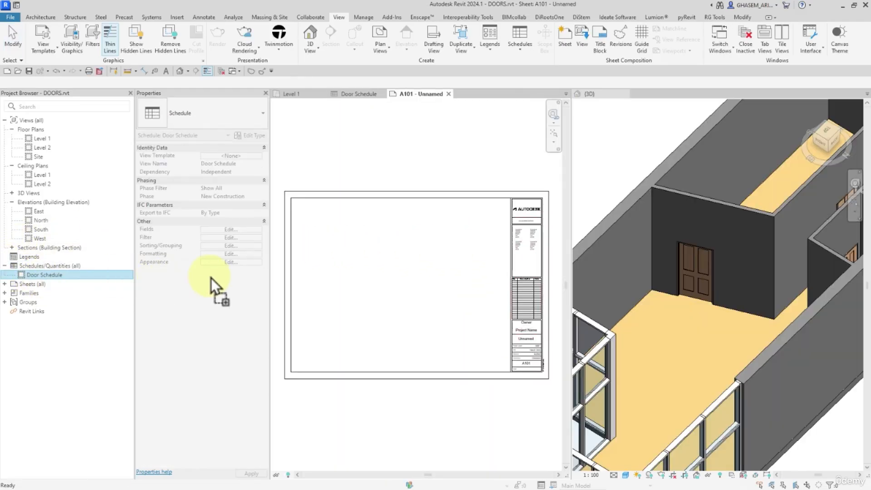
left_click_drag(334, 277, 373, 277)
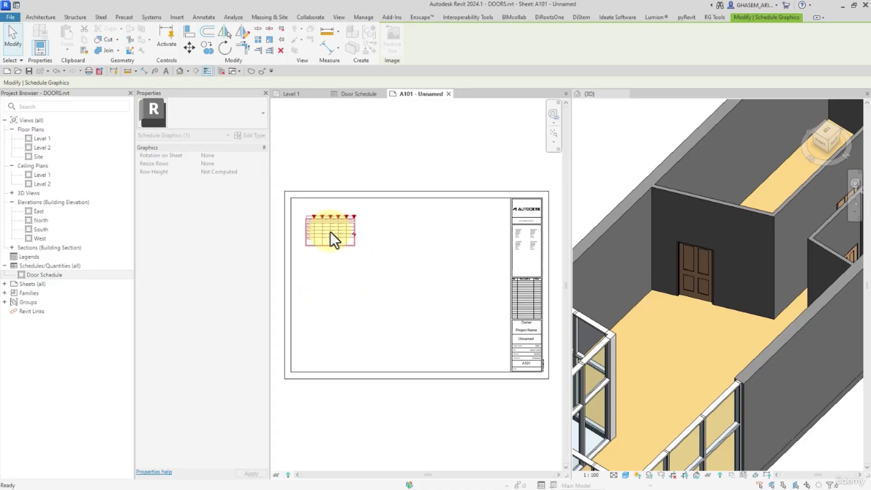
left_click(330, 232)
Widen the Type column of the placed door schedule so each type name fits on one line.
scroll(314, 268, "up", 5)
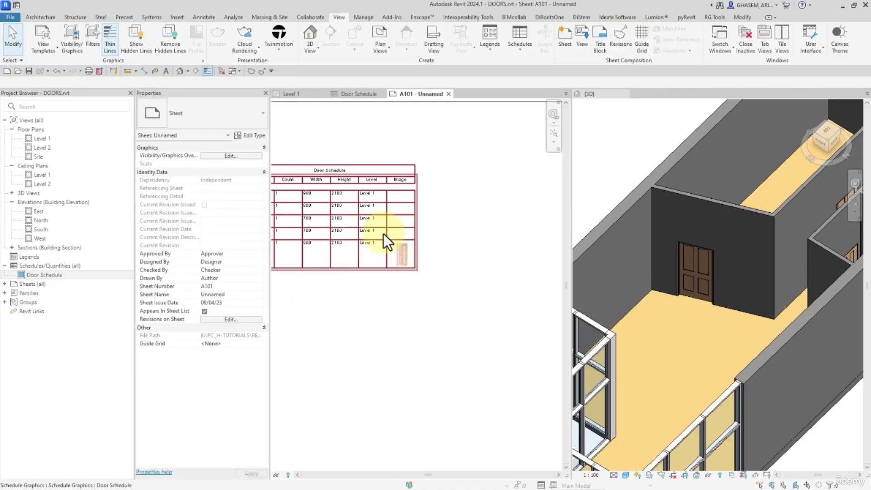
middle_click_drag(382, 233, 471, 231)
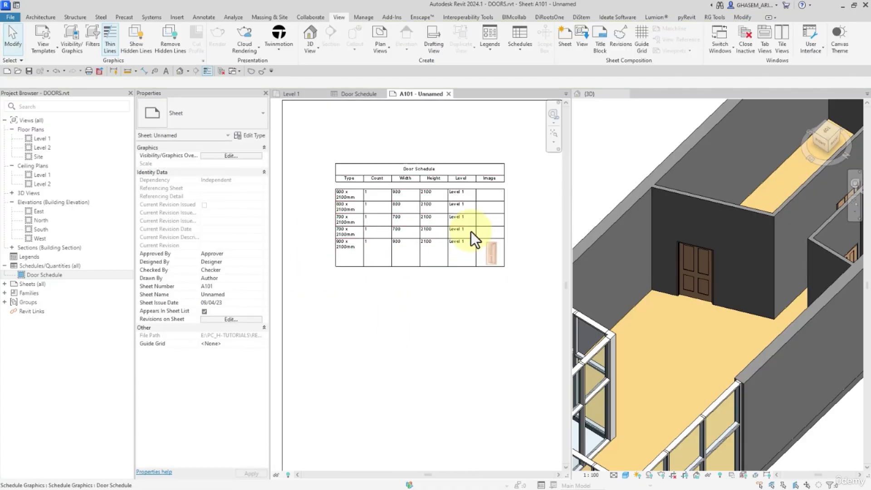
left_click(361, 186)
left_click_drag(364, 174, 397, 174)
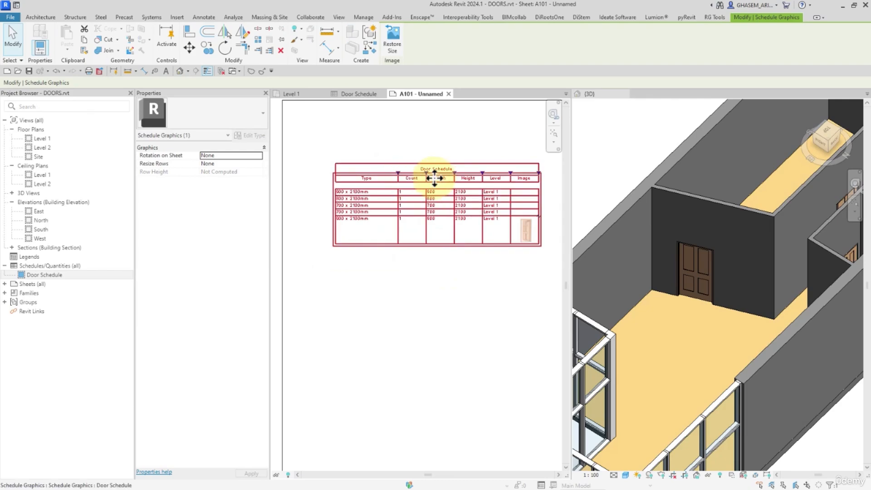
Examine the door image in the schedule placed on the sheet and return to the Door Schedule view.
scroll(368, 173, "down", 2)
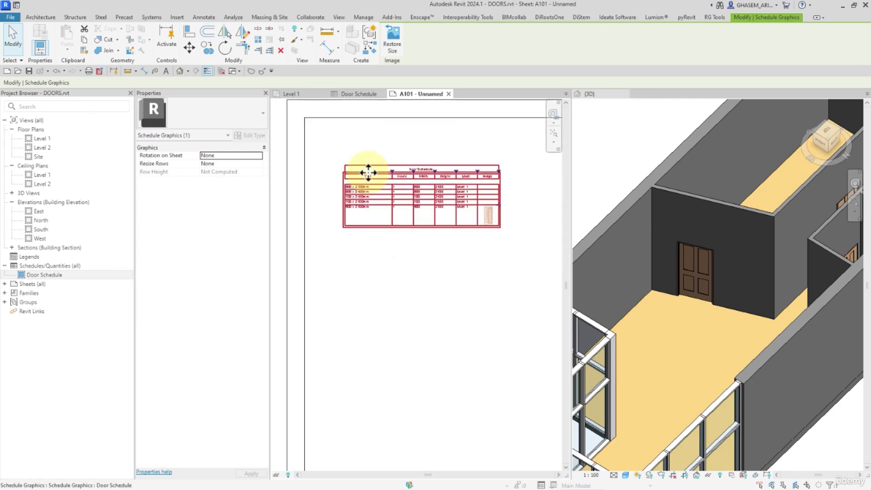
scroll(358, 159, "up", 1)
scroll(327, 131, "down", 2)
scroll(471, 176, "up", 4)
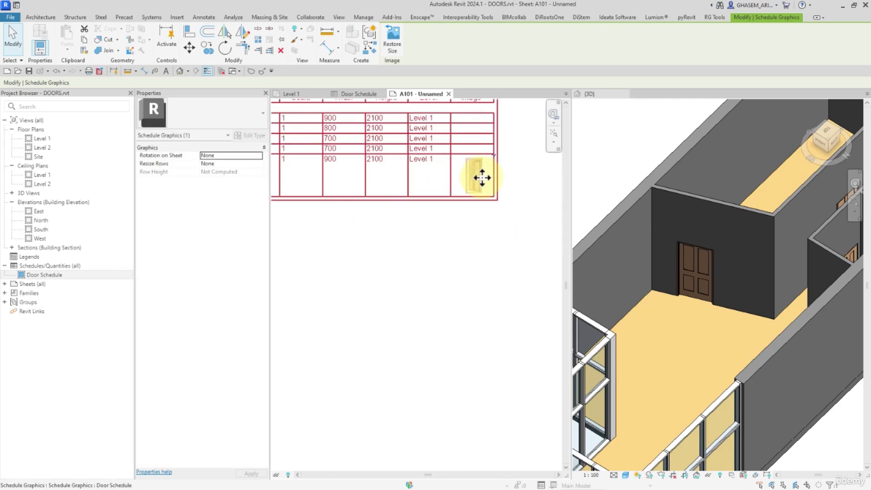
left_click(350, 96)
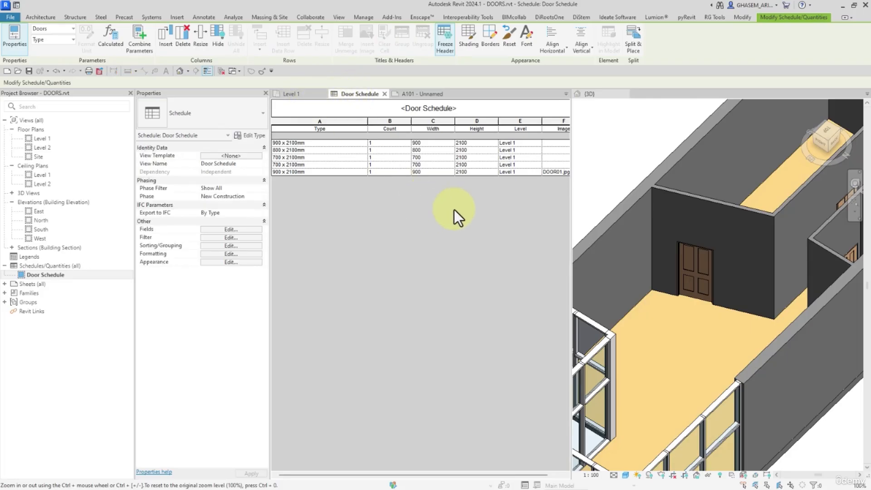
Set the fourth schedule row's door type to 900 x 2100mm and check that door in the 3D view.
left_click(344, 145)
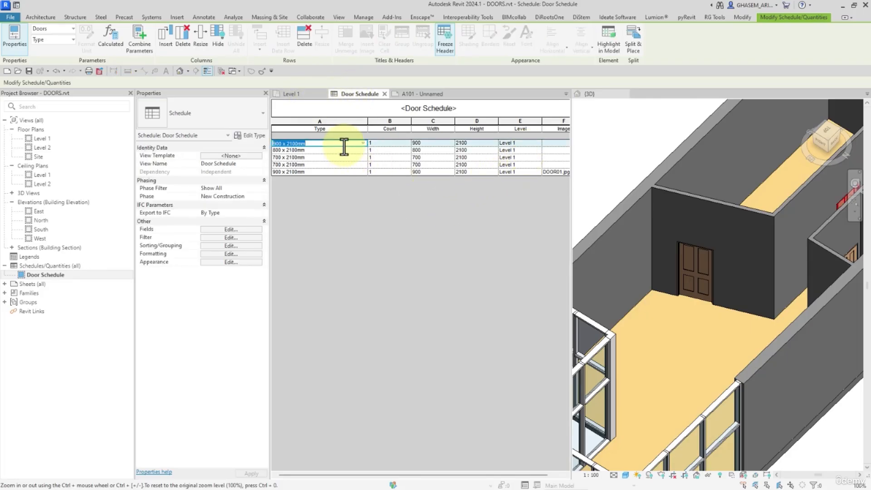
left_click(304, 164)
left_click(362, 164)
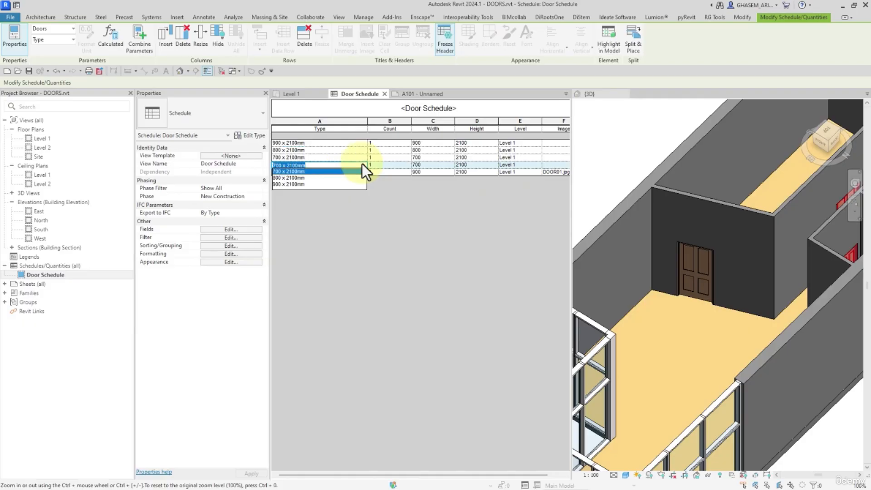
left_click(302, 183)
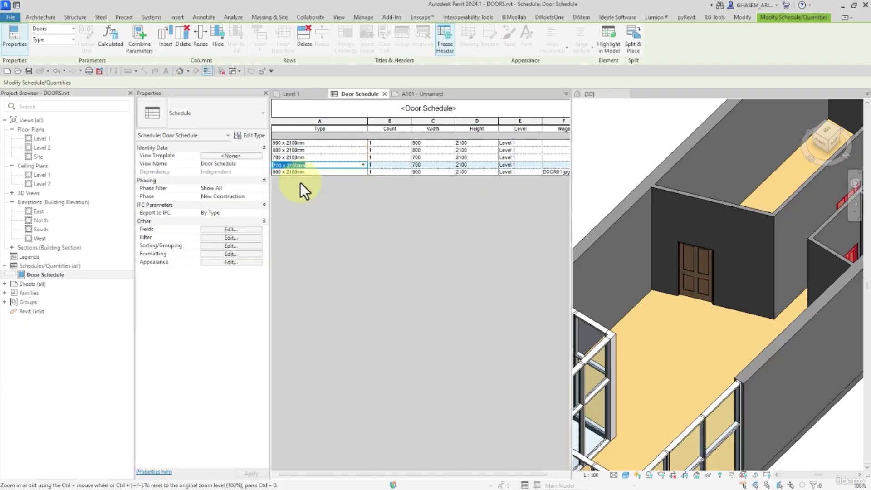
left_click(702, 265)
scroll(680, 266, "down", 3)
middle_click_drag(673, 266, 729, 329, "shift")
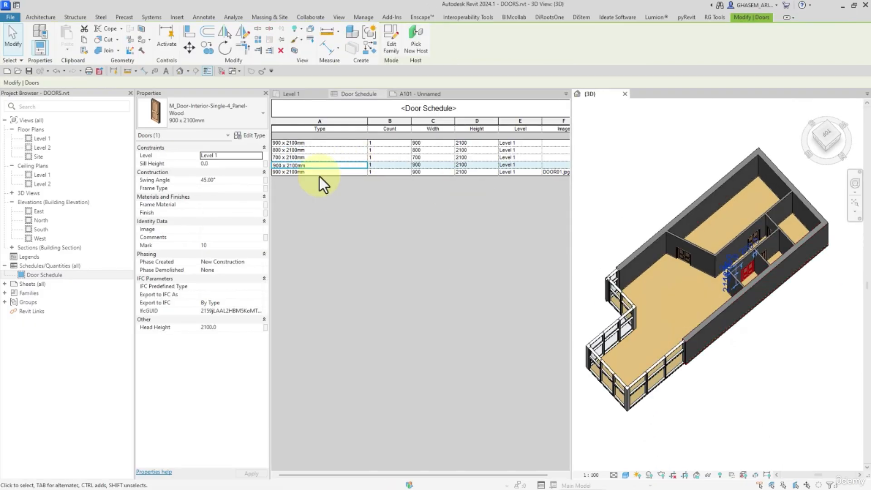
Set the door type to 800 x 2100mm in the third schedule row and 700 x 2100mm in the second.
left_click(359, 157)
left_click(363, 157)
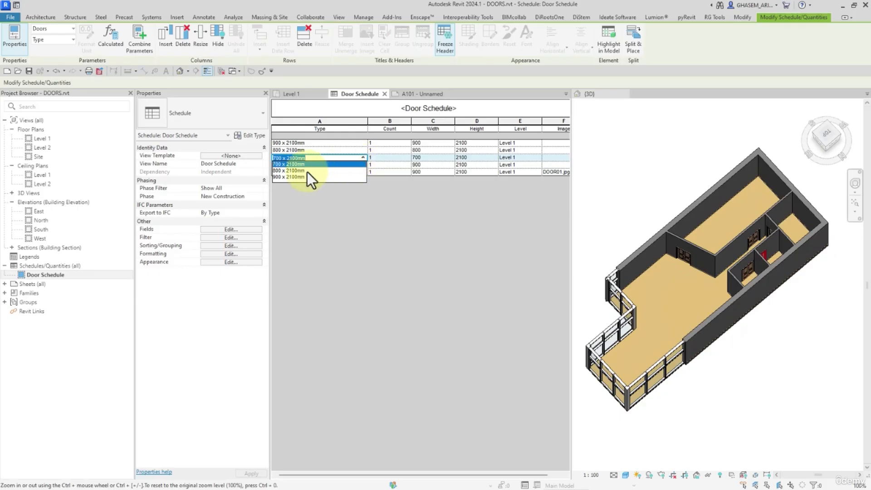
left_click(307, 172)
left_click_drag(367, 149, 365, 150)
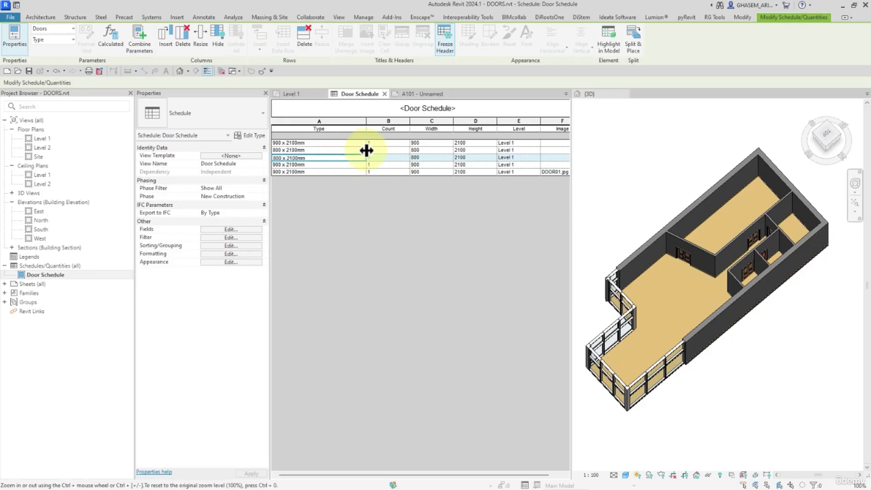
left_click(362, 150)
left_click(362, 151)
left_click(297, 159)
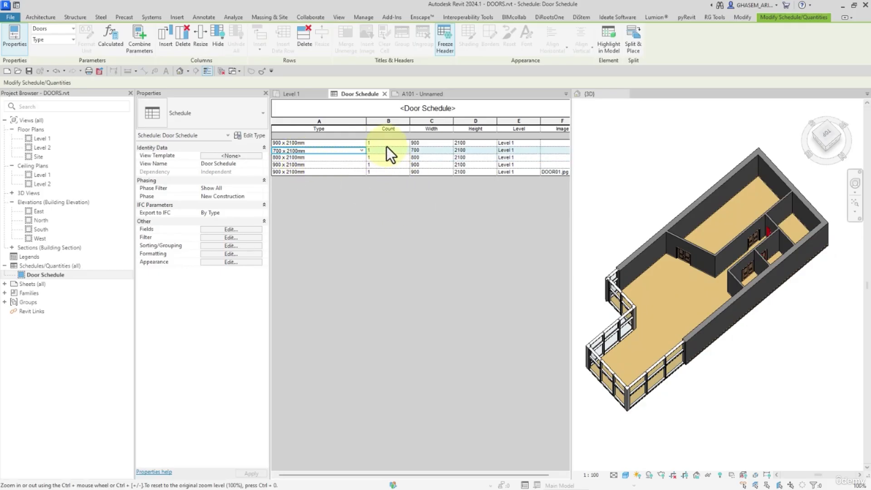
Set the first schedule row's door type to 800 x 2100mm and narrow the Type column until the whole Image column fits in the view.
left_click(363, 144)
left_click(362, 144)
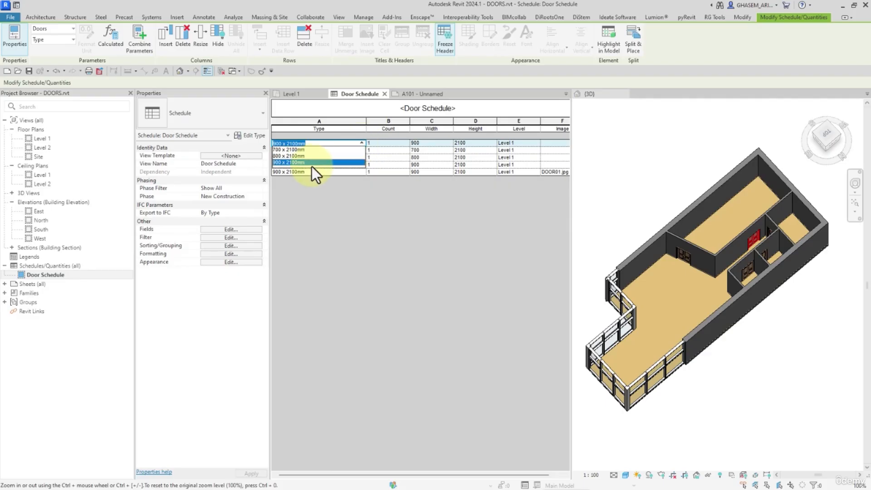
left_click(295, 156)
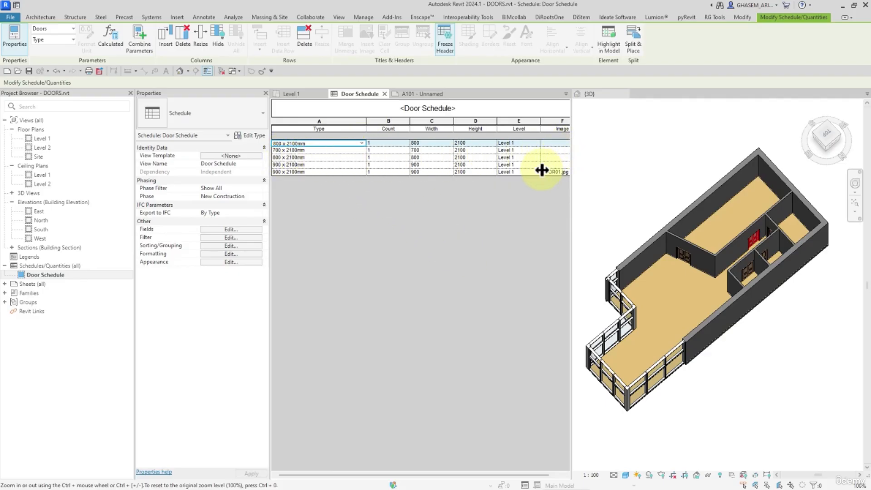
left_click_drag(367, 122, 347, 122)
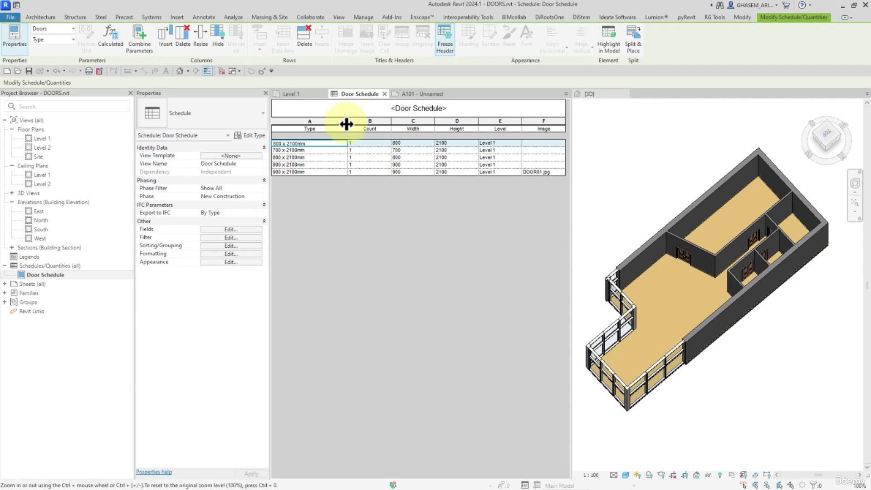
Assign DOOR01.jpg as the image of the doors in the first and second schedule rows.
left_click(539, 144)
left_click(561, 143)
double_click(389, 162)
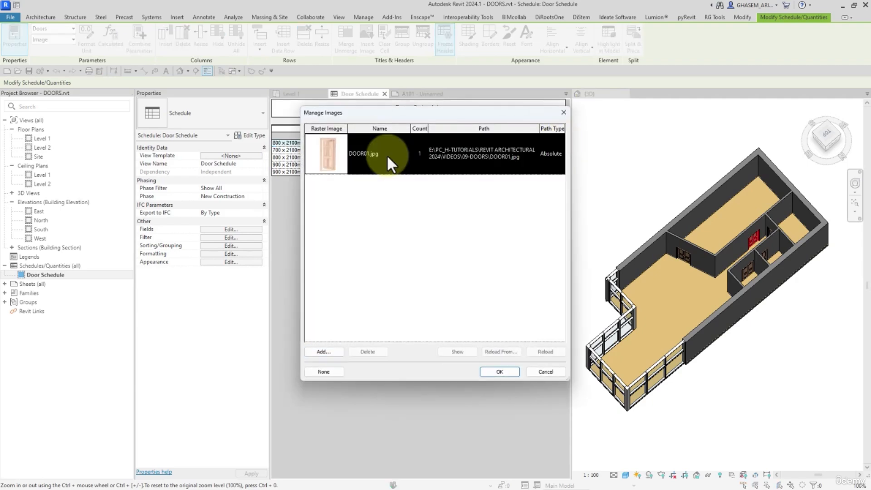
left_click(559, 151)
left_click(561, 150)
double_click(420, 154)
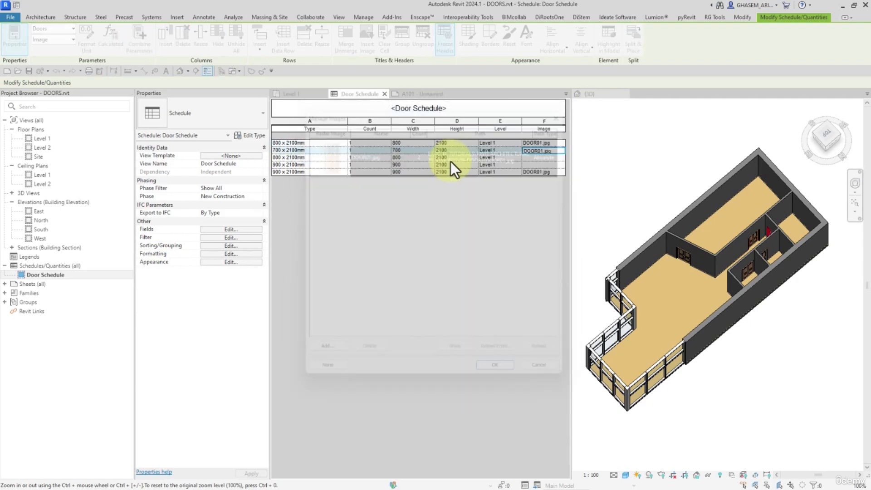
Assign DOOR01.jpg as the image of the doors in the third and fourth schedule rows.
left_click(558, 158)
left_click(561, 158)
double_click(375, 155)
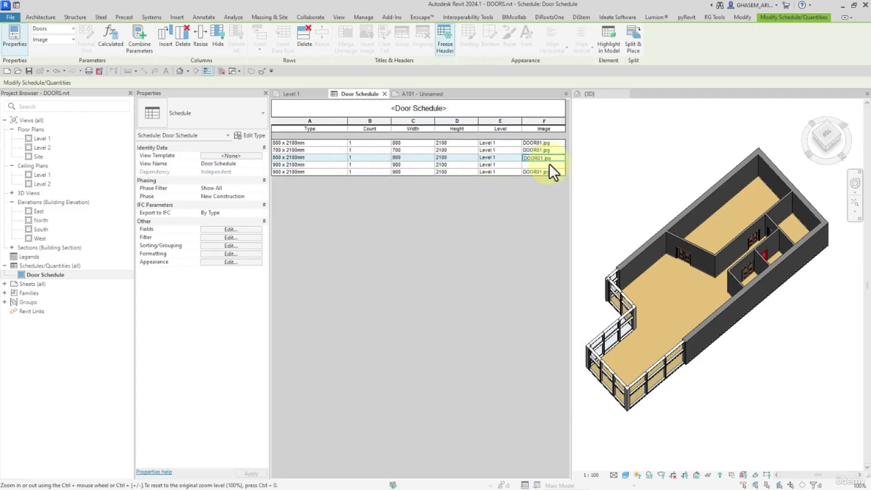
left_click(549, 164)
left_click(560, 165)
double_click(403, 159)
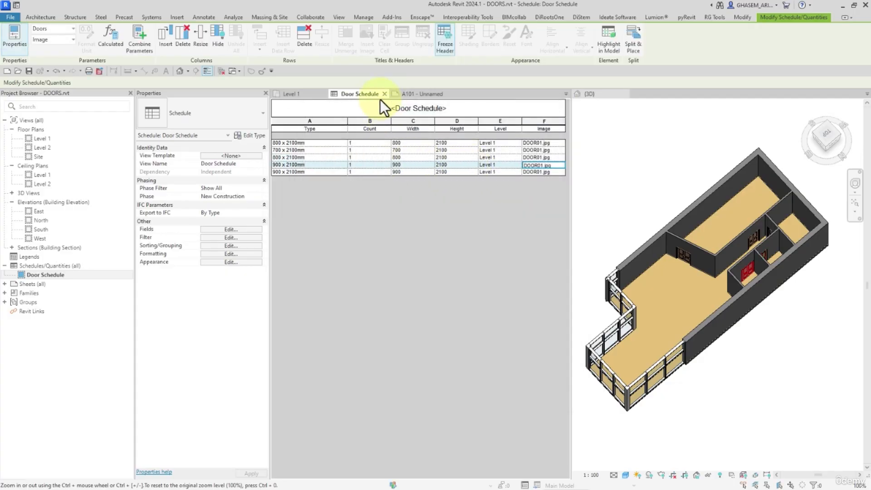
Check the door images in the schedule on sheet A101 and switch to the Level 1 floor plan.
left_click(428, 93)
scroll(496, 193, "down", 4)
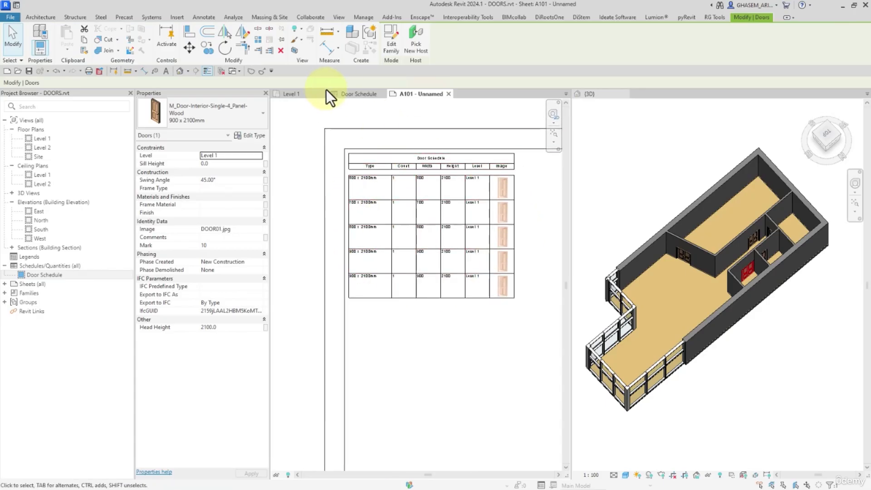
left_click(306, 93)
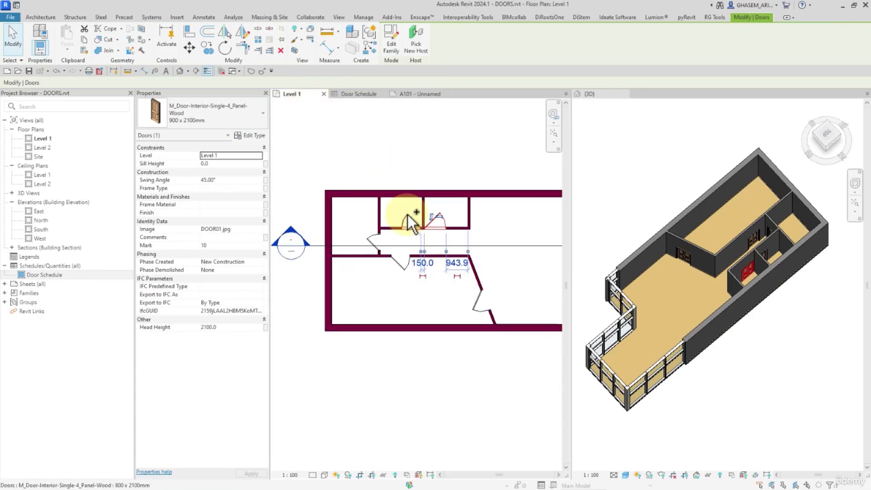
Set the door at the corridor's end to type 800 x 2100mm and the two small rooms' doors to 700 x 2100mm.
left_click(374, 241)
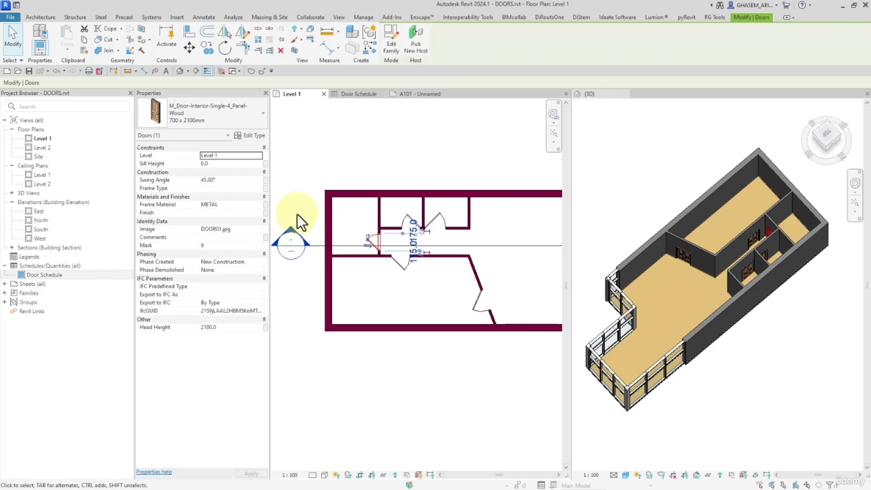
left_click(184, 118)
left_click(174, 180)
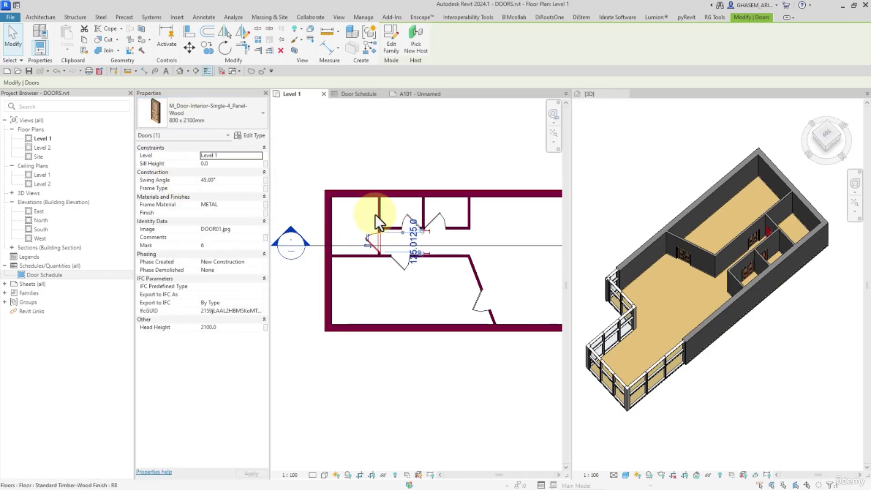
left_click(409, 217)
left_click(432, 218, "ctrl")
left_click(209, 105)
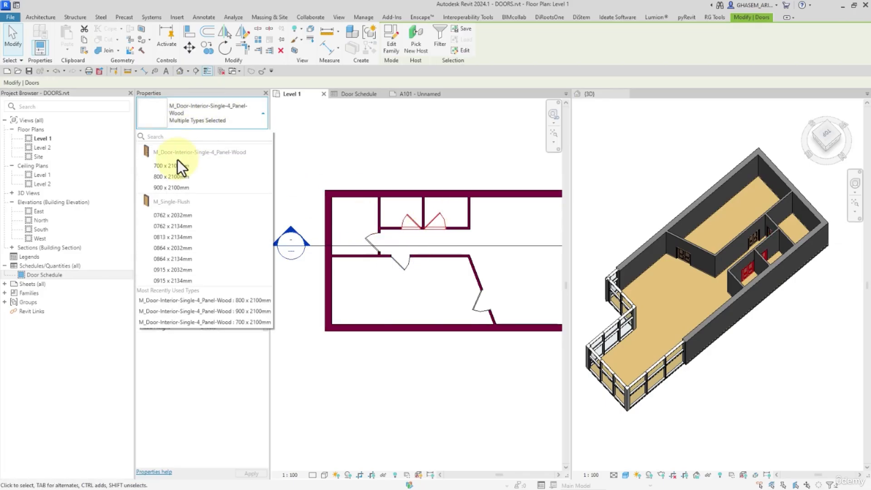
left_click(177, 166)
Set the large room's corridor door and the door in the slanted wall to type 900 x 2100mm.
left_click(403, 271)
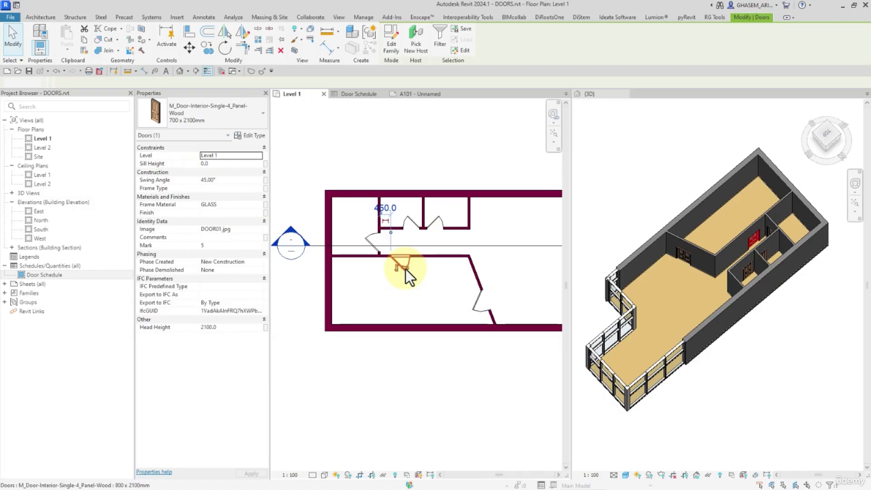
left_click(475, 298, "ctrl")
left_click(208, 128)
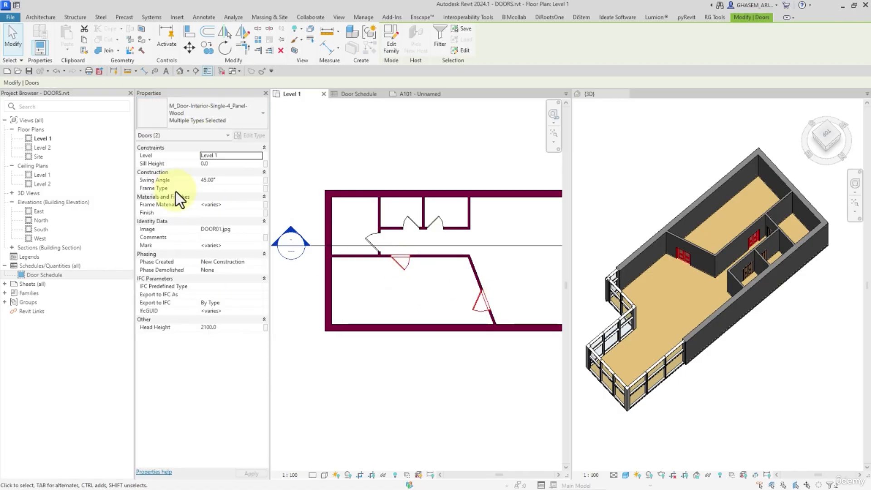
left_click(403, 364)
Examine the Mark property of the door at the corridor's end and its location in the floor plan.
middle_click_drag(463, 374, 414, 355)
scroll(355, 341, "down", 1)
left_click(328, 249)
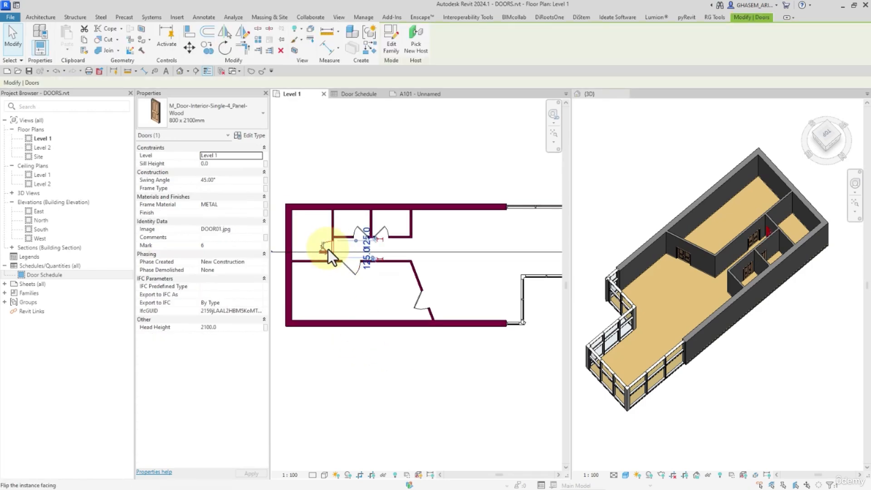
scroll(328, 249, "up", 1)
left_click(224, 240)
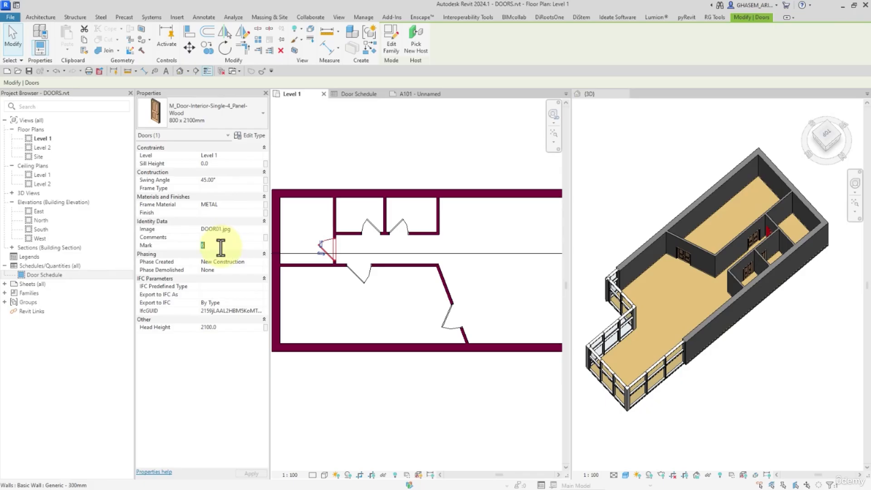
middle_click_drag(353, 252, 408, 232)
scroll(409, 233, "up", 3)
scroll(397, 230, "down", 4)
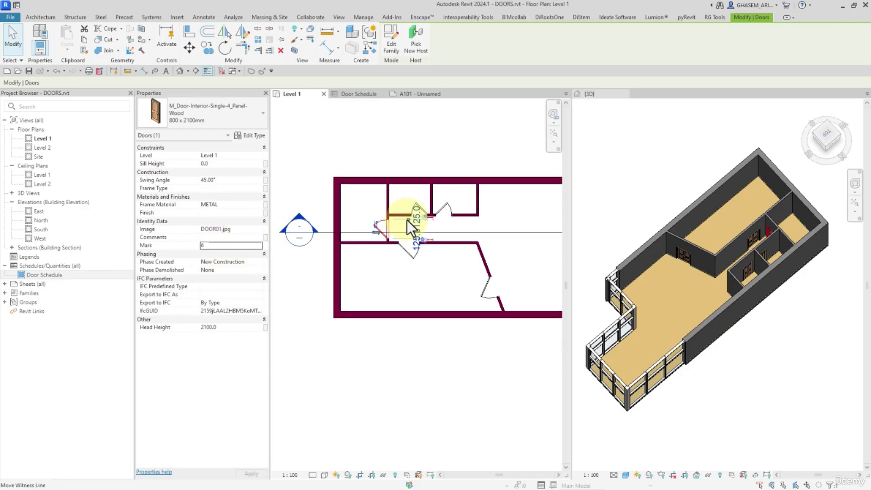
scroll(406, 219, "down", 2)
Set the Mark of the slanted-wall door to 1 and of the large room's corridor door to 2.
left_click(451, 277)
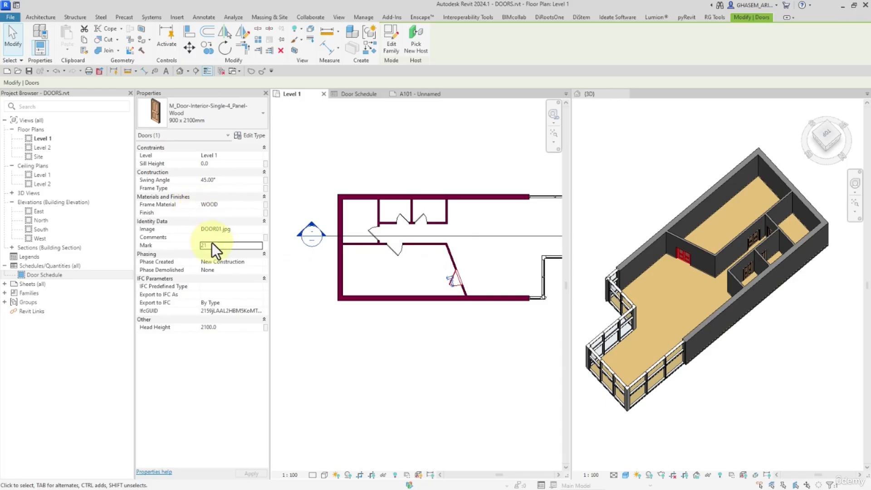
type("1")
left_click(405, 247)
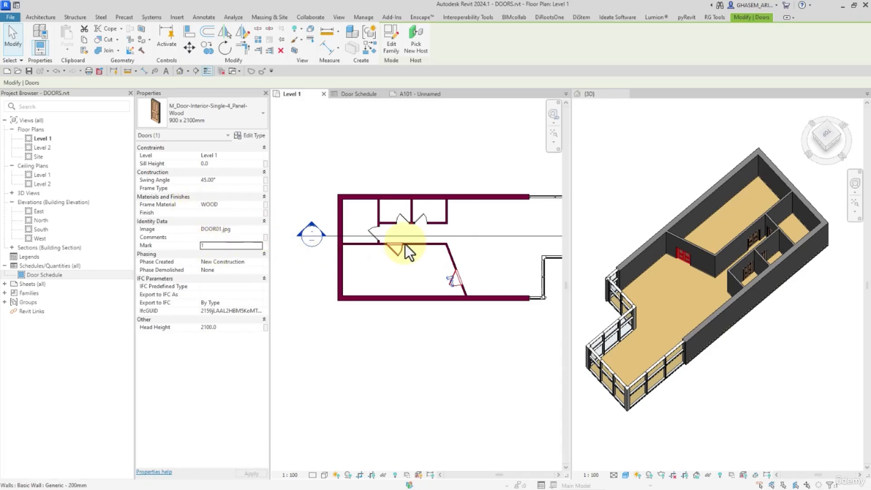
left_click(220, 246)
type("2")
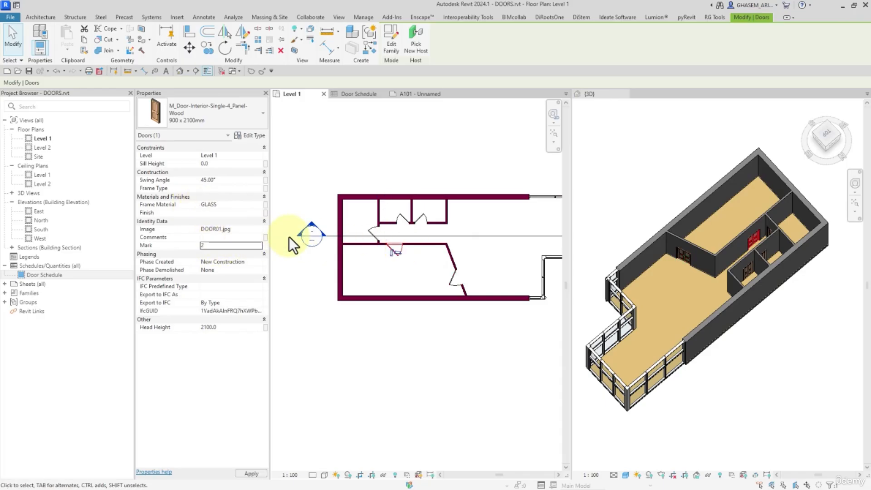
Set the Mark of the corridor-end door to 3 and of the two small rooms' doors to 4 and 5.
left_click(368, 230)
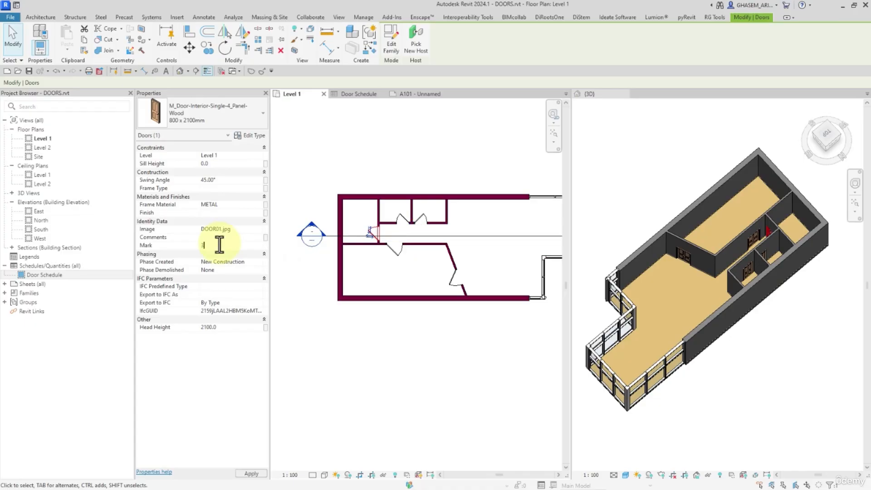
left_click(397, 219)
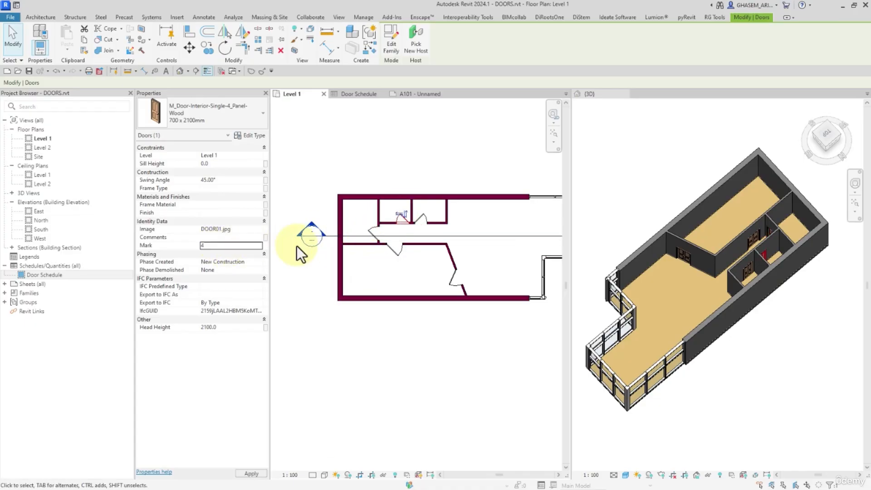
left_click(423, 217)
type("5")
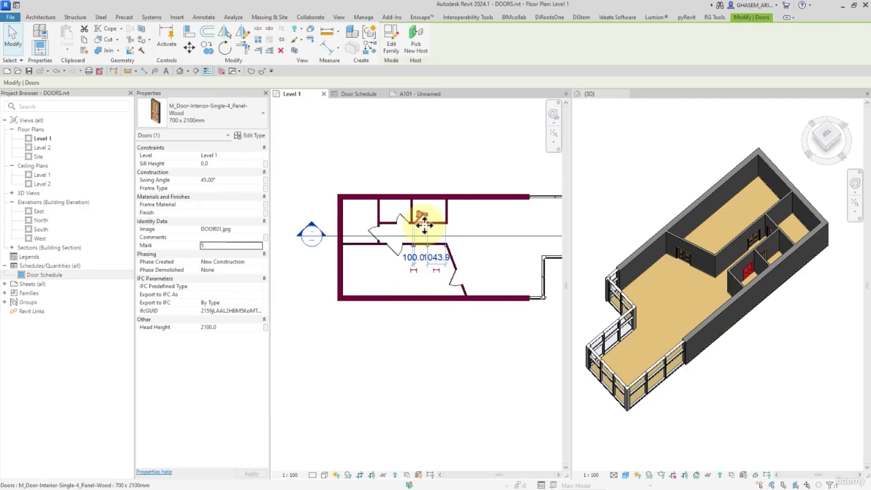
Give the slanted-wall door the duplicate Mark 5, accept the value, and show the door's related warnings.
left_click(449, 286)
double_click(223, 247)
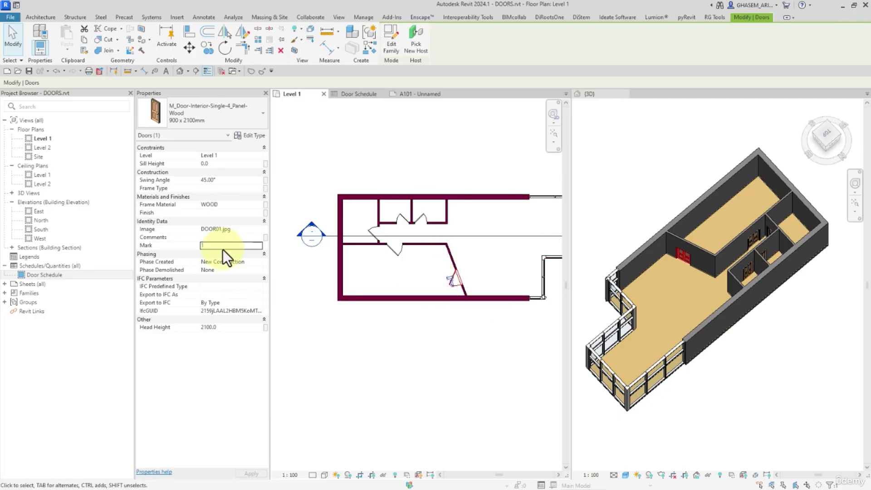
type("5")
mouse_move(328, 279)
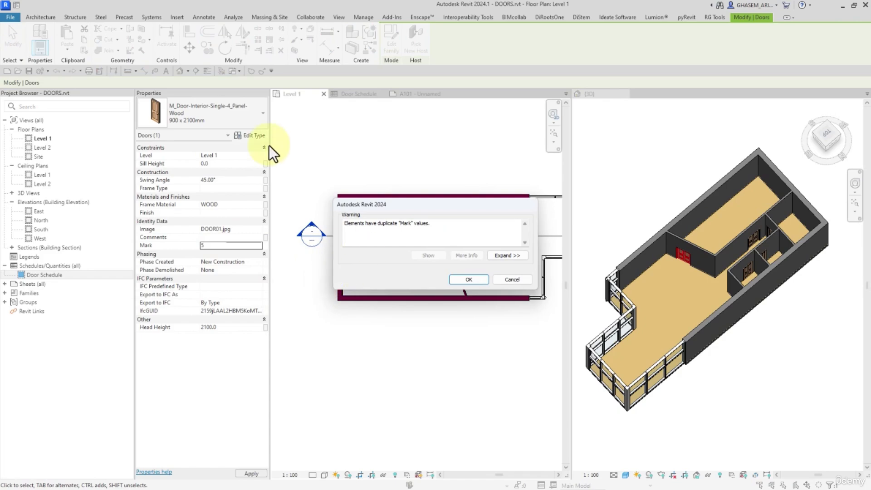
left_click_drag(395, 210, 678, 344)
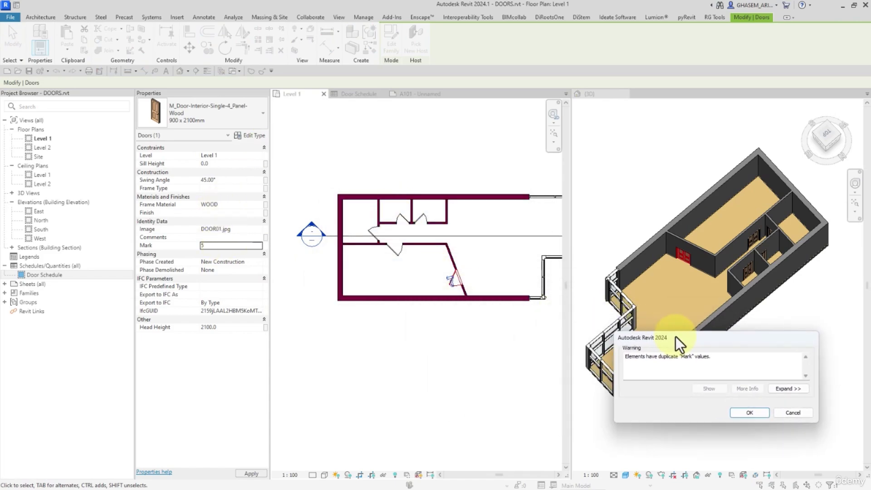
left_click(758, 415)
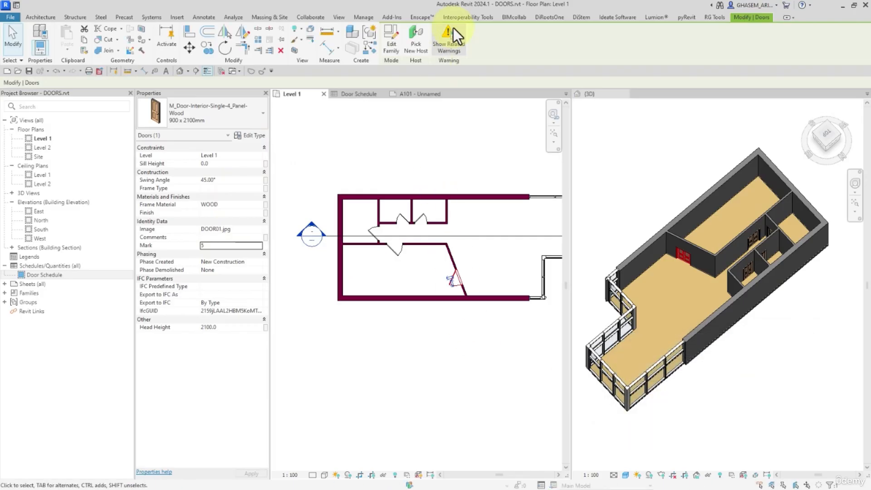
left_click(449, 42)
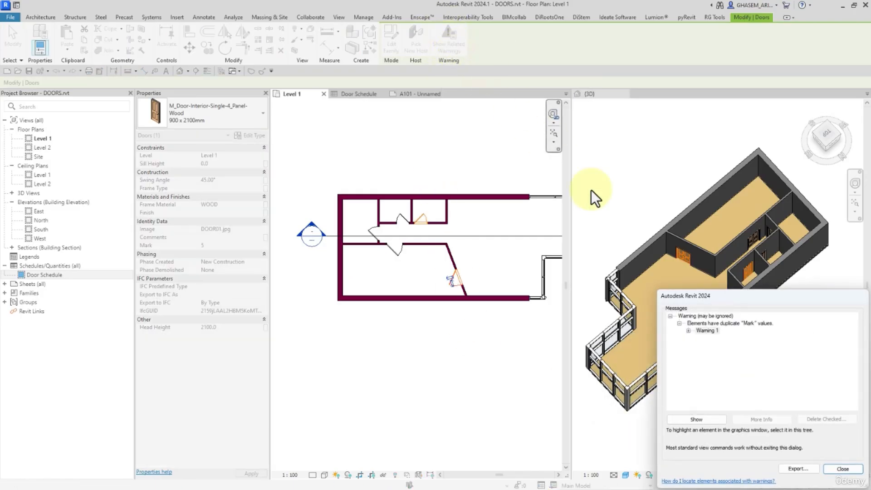
Expand the duplicate Mark warning to list the doors involved, and close the warnings dialog.
left_click(704, 323)
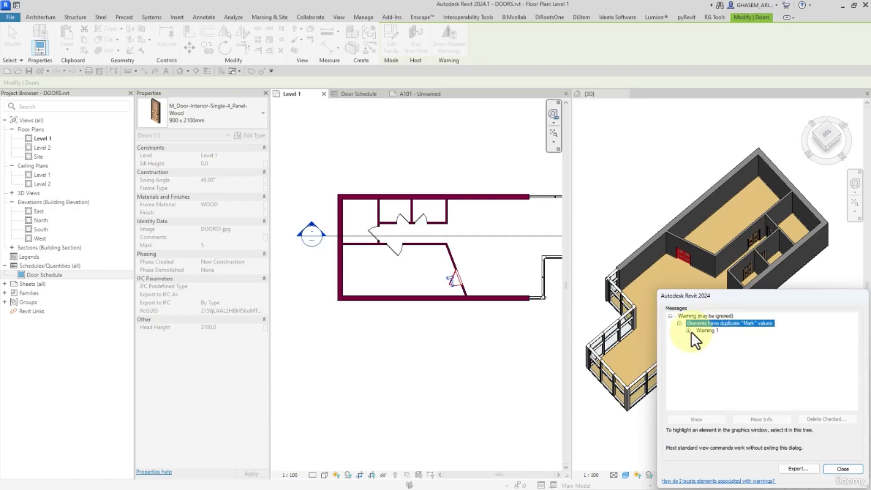
left_click(688, 332)
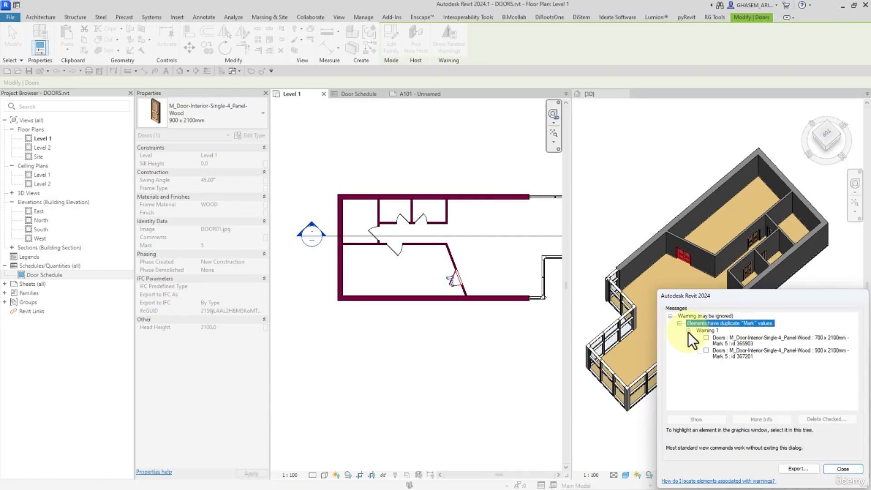
left_click(846, 471)
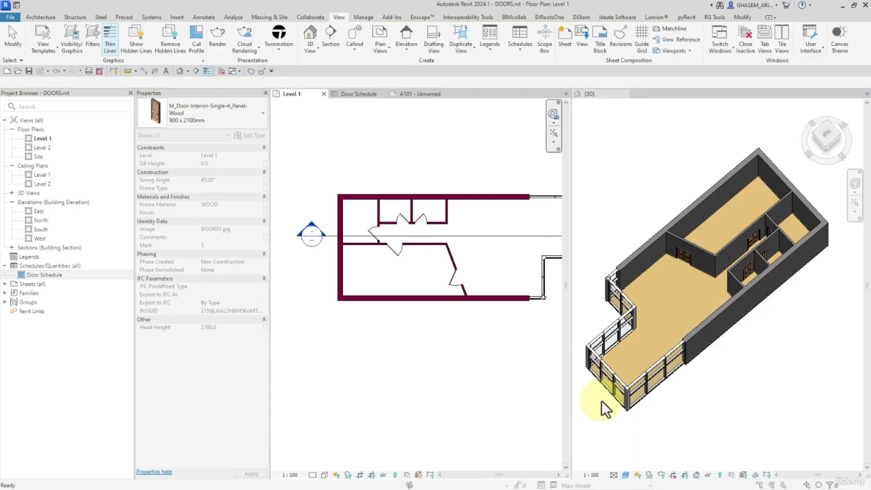
Set the Mark of the slanted-wall door back to 1 and deselect the door.
left_click(440, 281)
left_click(227, 249)
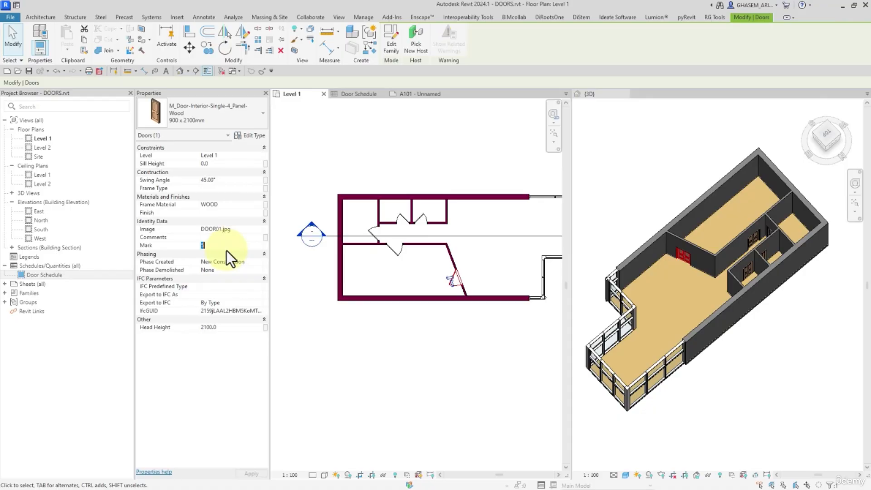
type("1")
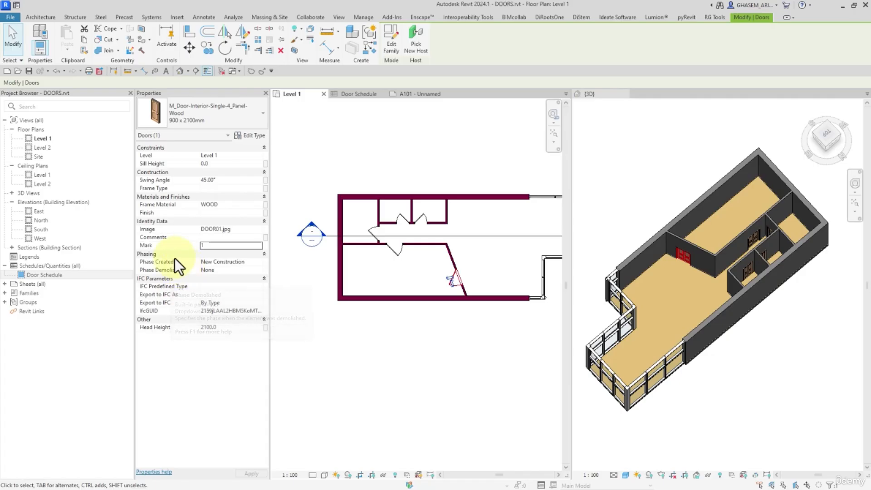
left_click(385, 252)
Examine the large room's corridor door's IFC and Head Height parameters, and check the available export formats.
left_click(361, 17)
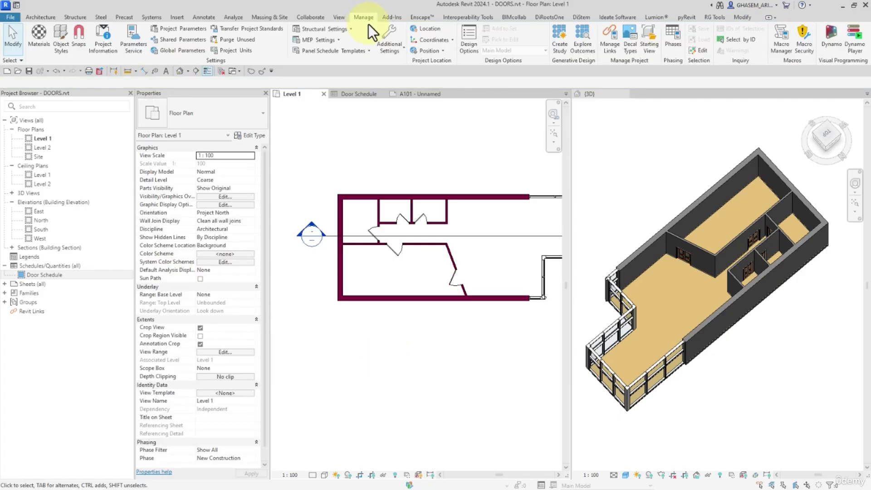
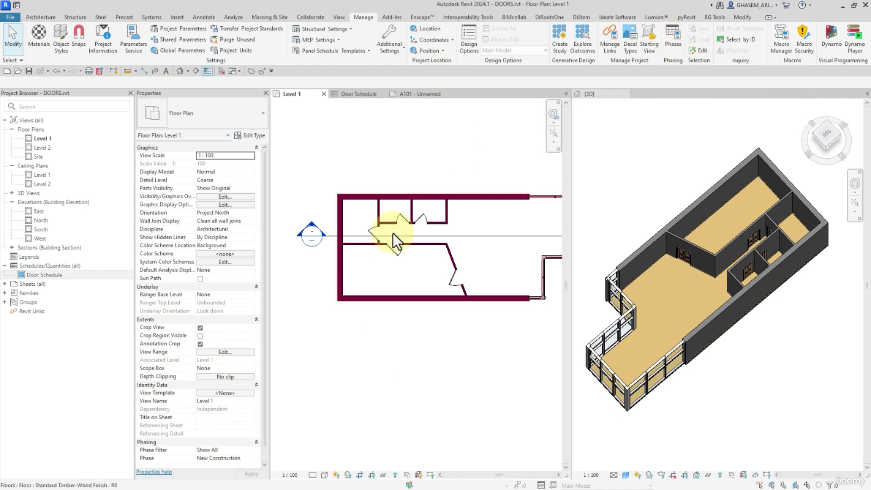
left_click(390, 255)
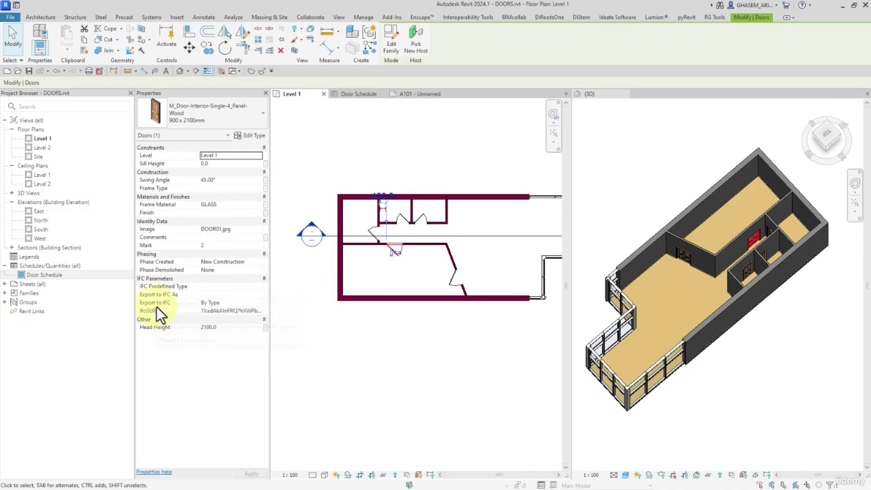
left_click(384, 357)
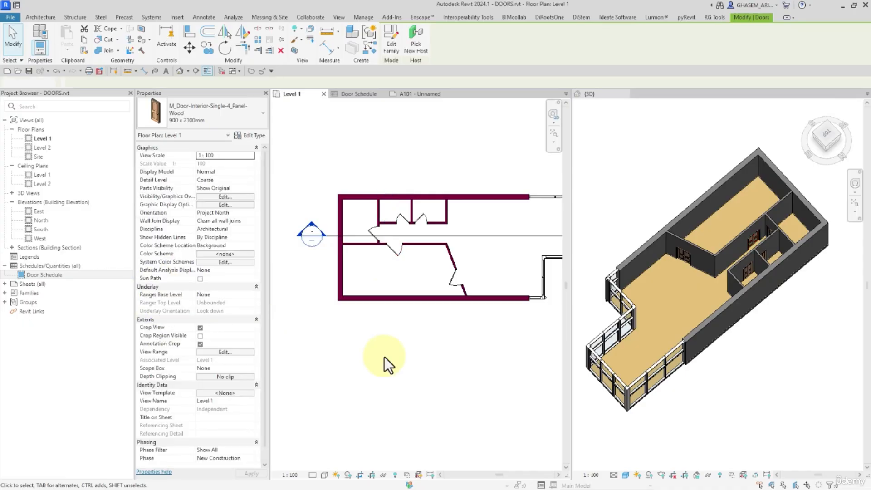
left_click(10, 17)
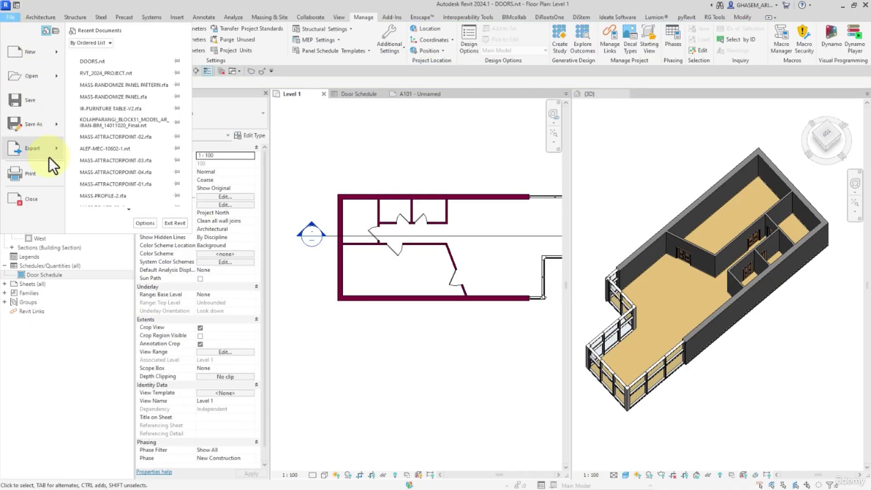
mouse_move(49, 157)
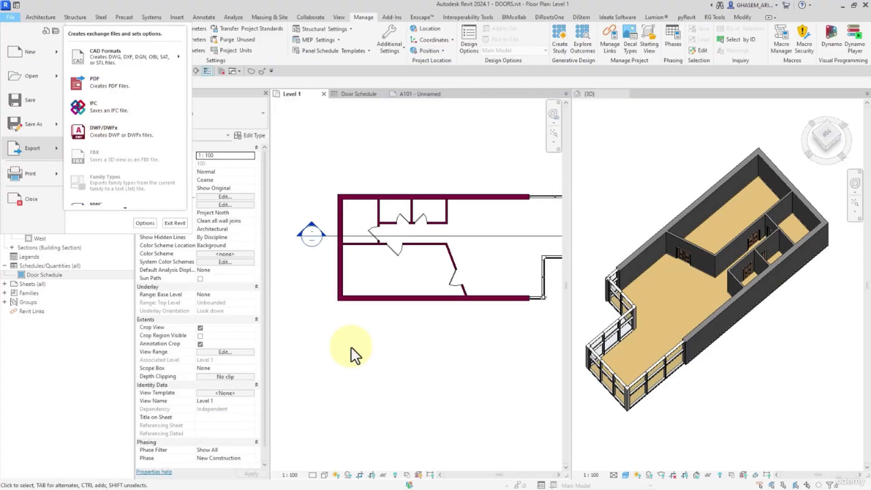
left_click(365, 338)
left_click(401, 258)
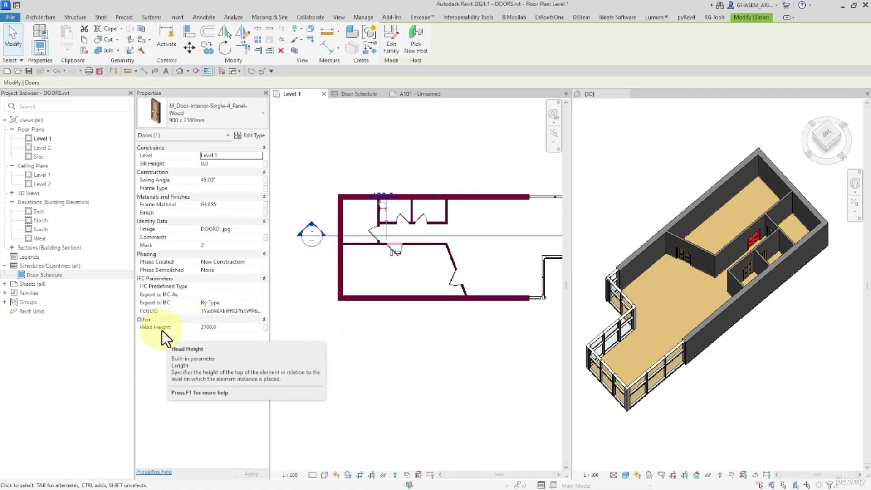
left_click(318, 218)
Close the Door Schedule and sheet A101 views, and open the Section 1 view from the plan's section mark.
left_click(381, 95)
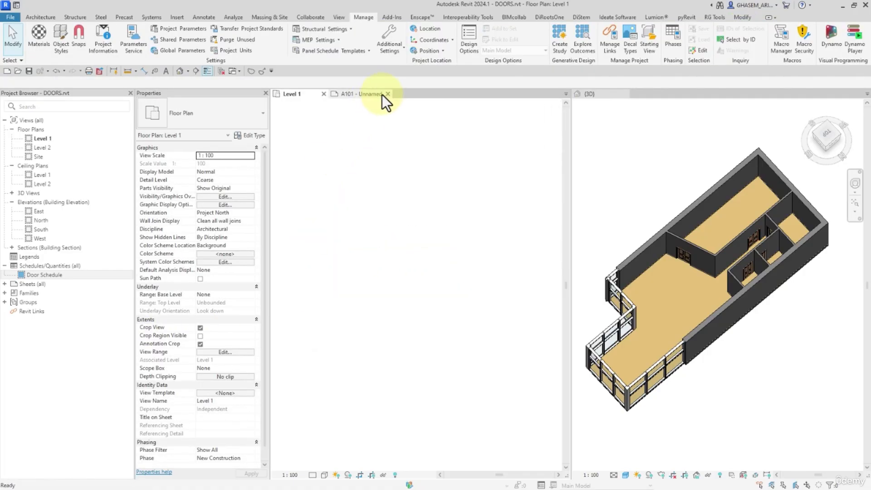
left_click(388, 94)
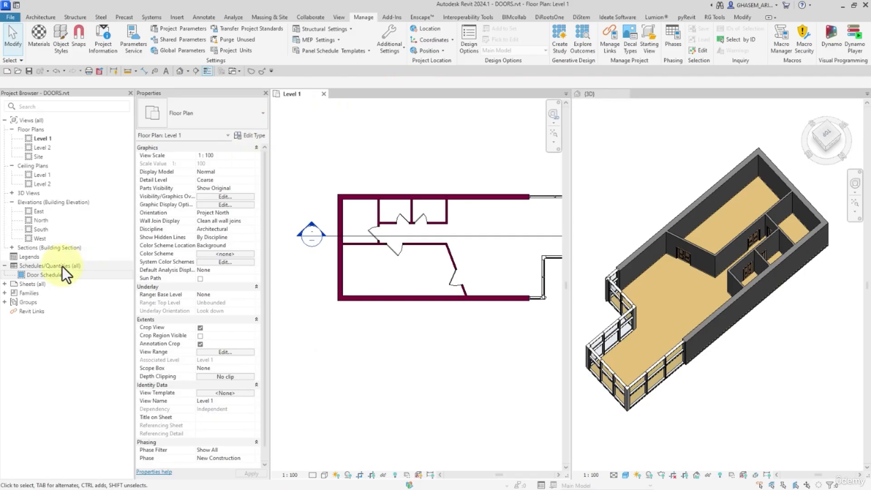
double_click(315, 242)
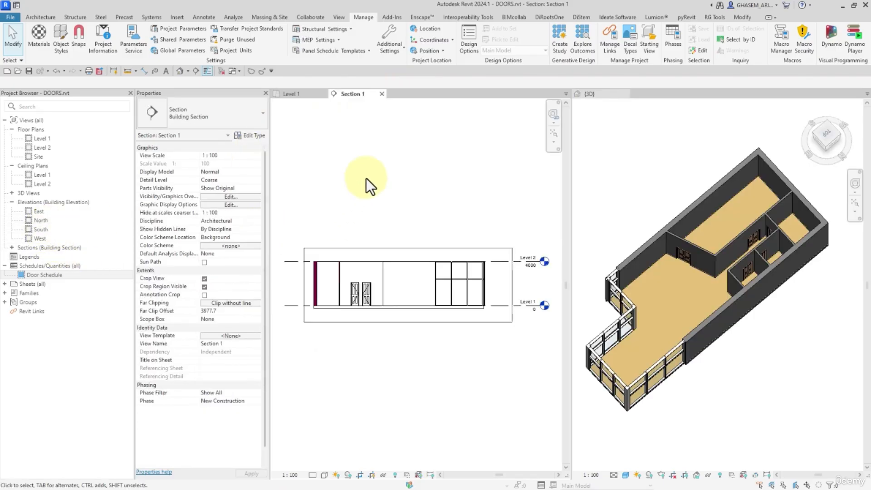
middle_click_drag(385, 189, 399, 186)
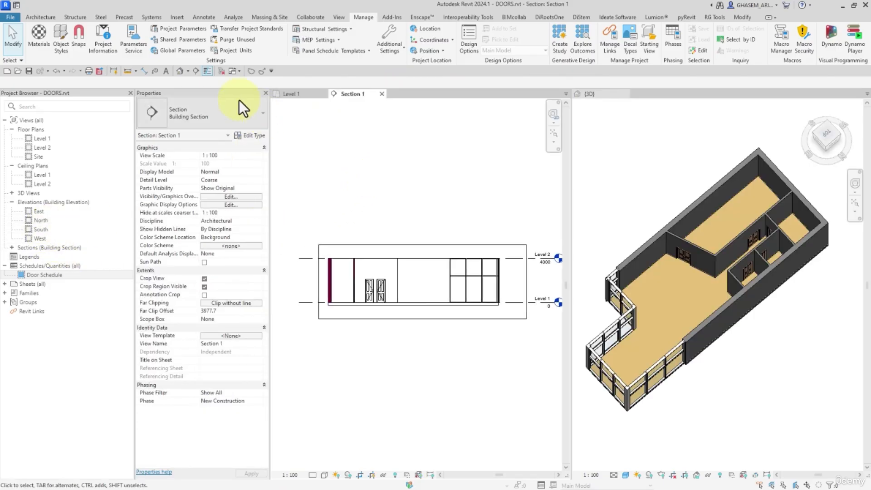
Add an aligned dimension in Section 1 from Level 1 to the frame top of the door with Mark 4.
left_click(142, 70)
scroll(283, 259, "up", 3)
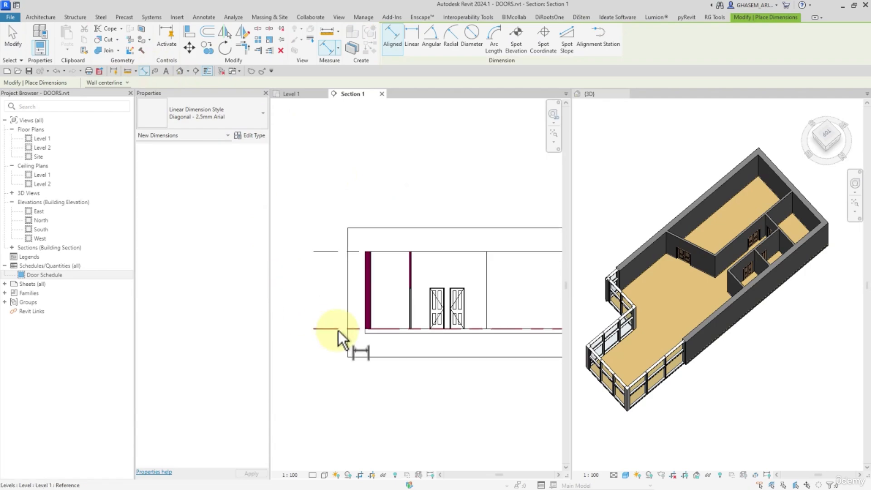
left_click(441, 288)
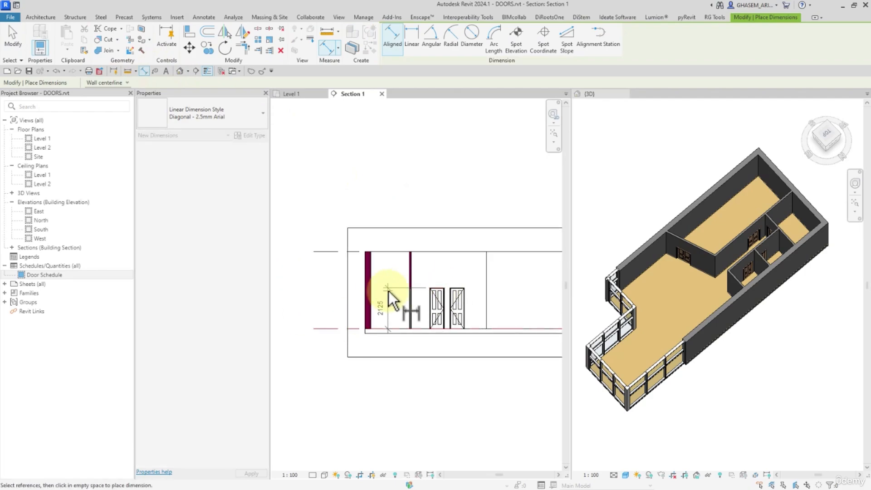
scroll(410, 296, "up", 3)
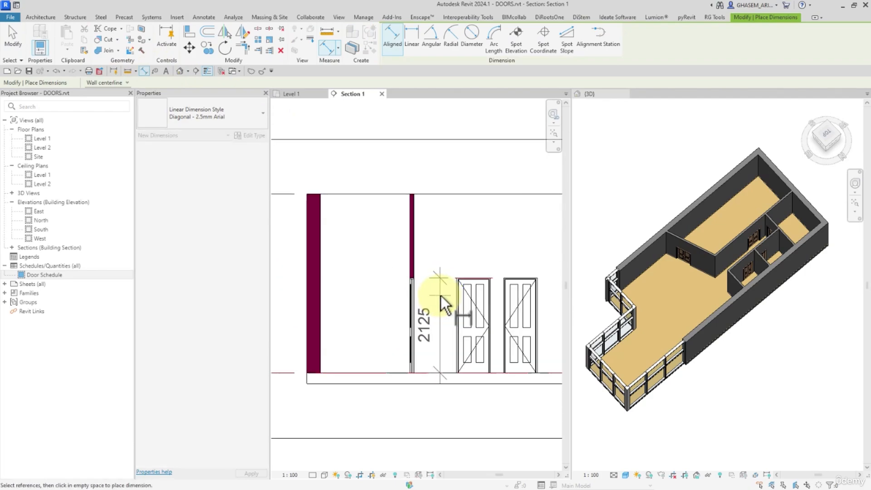
left_click(443, 302)
left_click(11, 43)
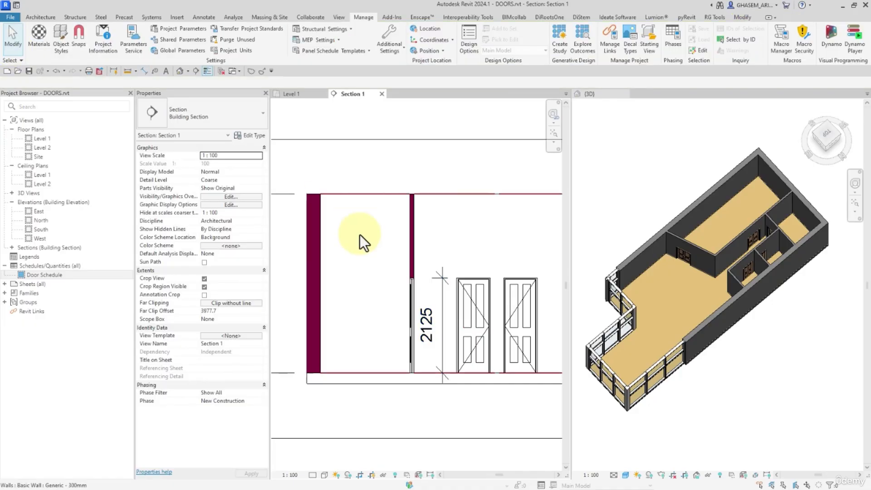
Edit the door dimension's witness lines so it measures from Level 1 to the door opening's top instead of the frame's top.
left_click(463, 293)
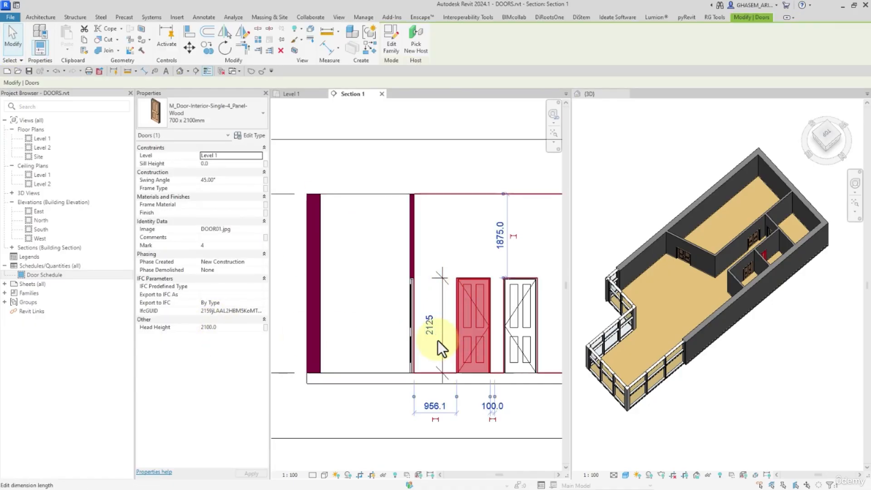
scroll(463, 345, "up", 3)
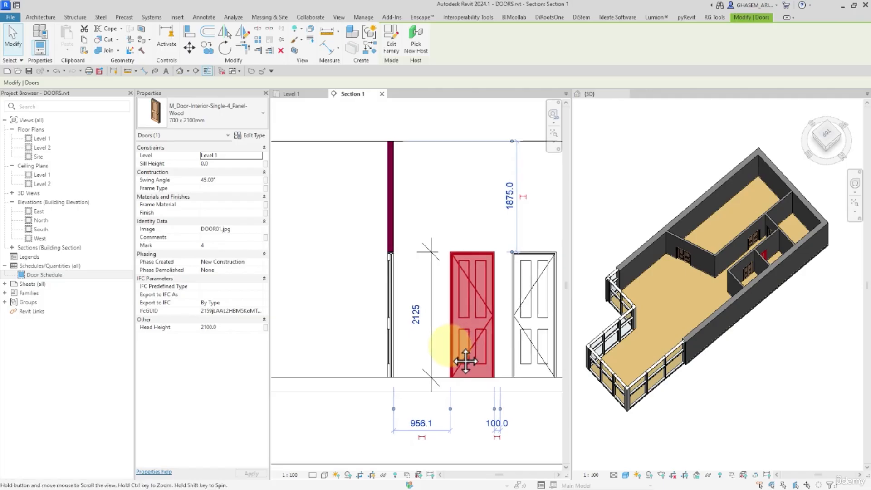
scroll(431, 188, "up", 3)
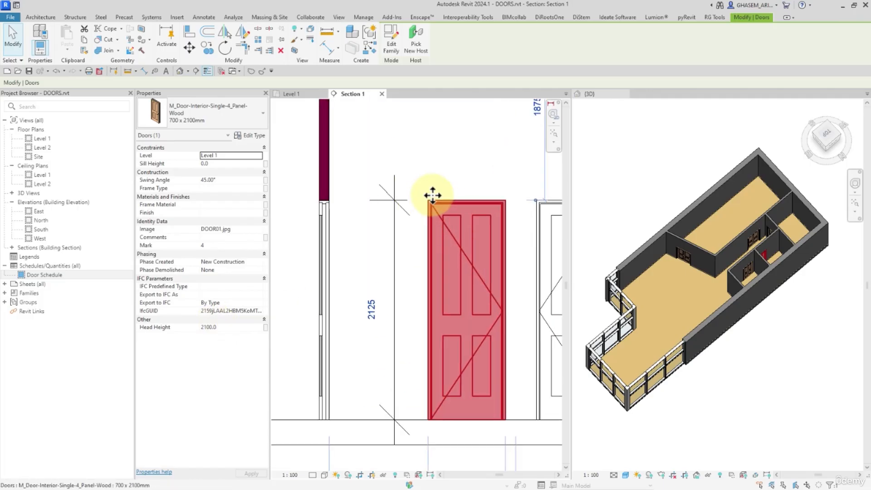
left_click(374, 205)
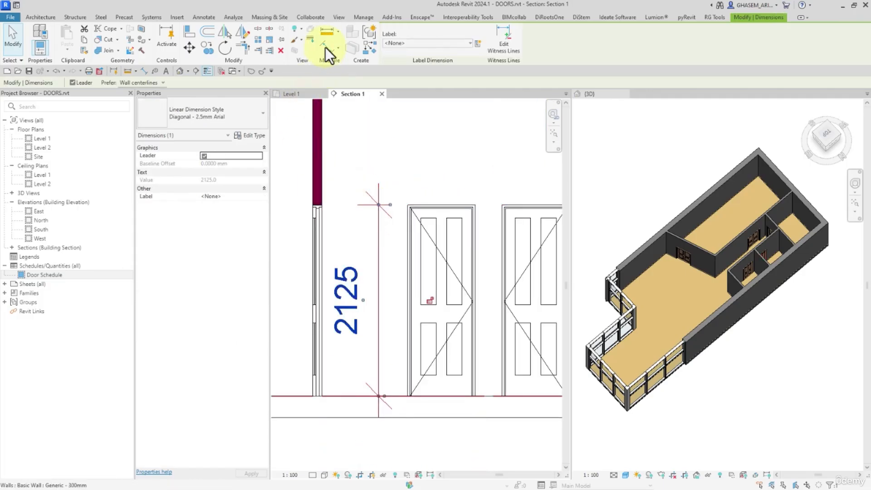
left_click(503, 36)
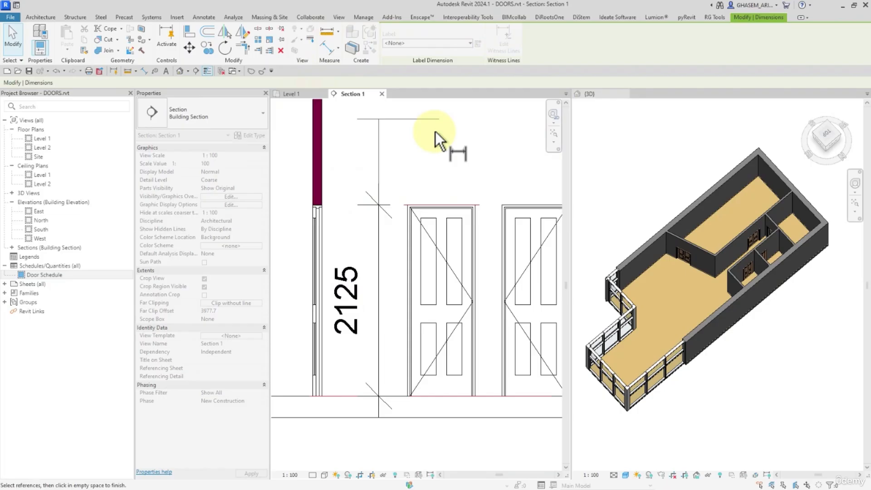
left_click(420, 204)
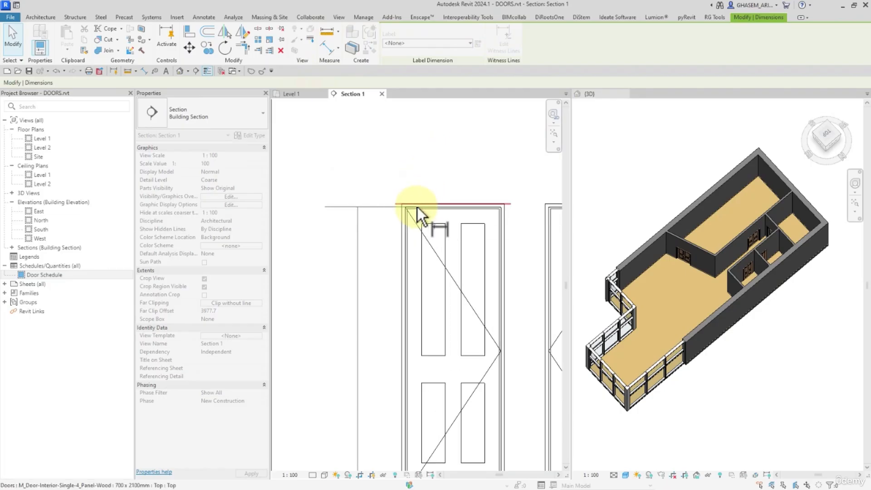
scroll(417, 207, "up", 2)
scroll(416, 208, "down", 2)
left_click(382, 188)
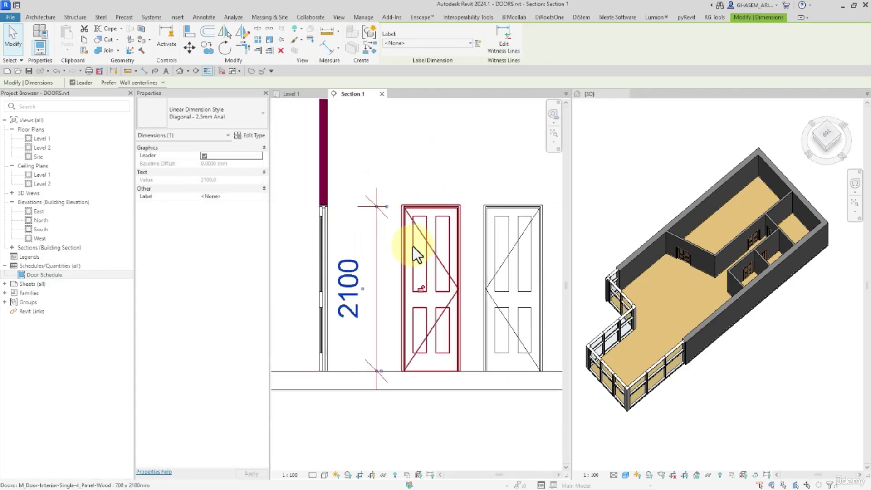
Try Sill Height values of 100 and -100 on the door with Mark 4.
left_click(419, 241)
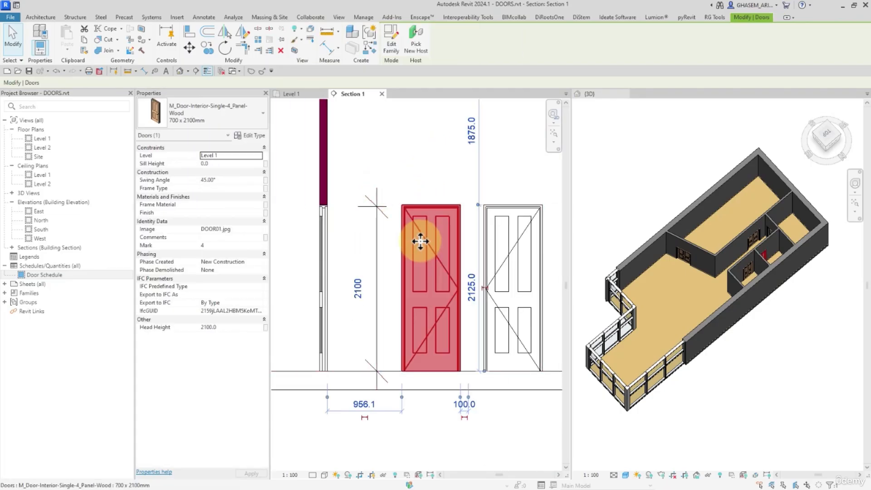
left_click(229, 166)
type("100")
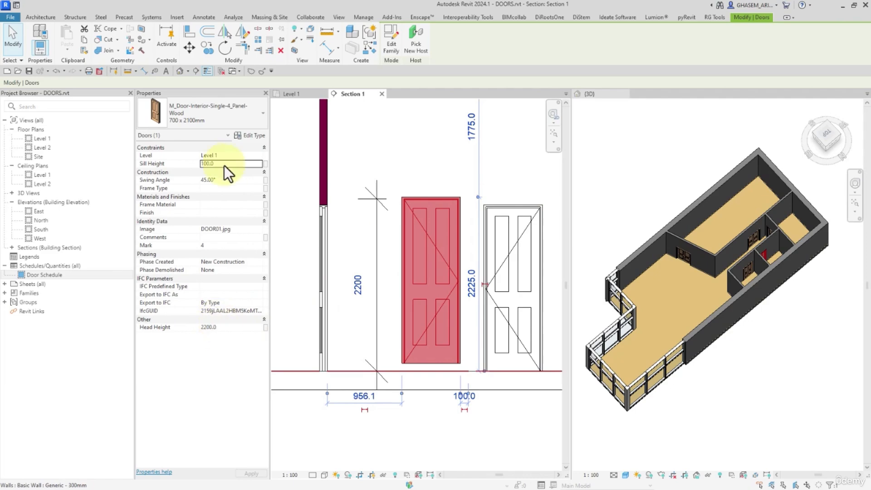
key("Home")
type("-")
left_click(442, 291)
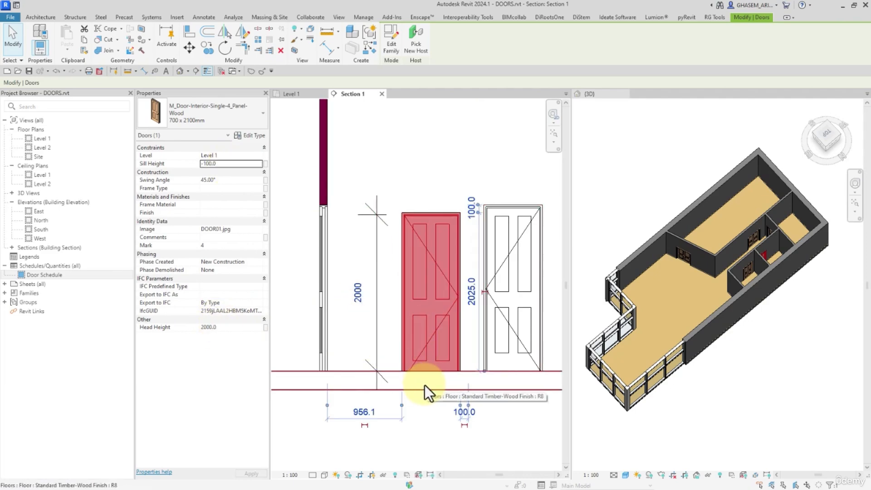
Reset the Sill Height of the door with Mark 4 to 0.
left_click(220, 163)
type("0")
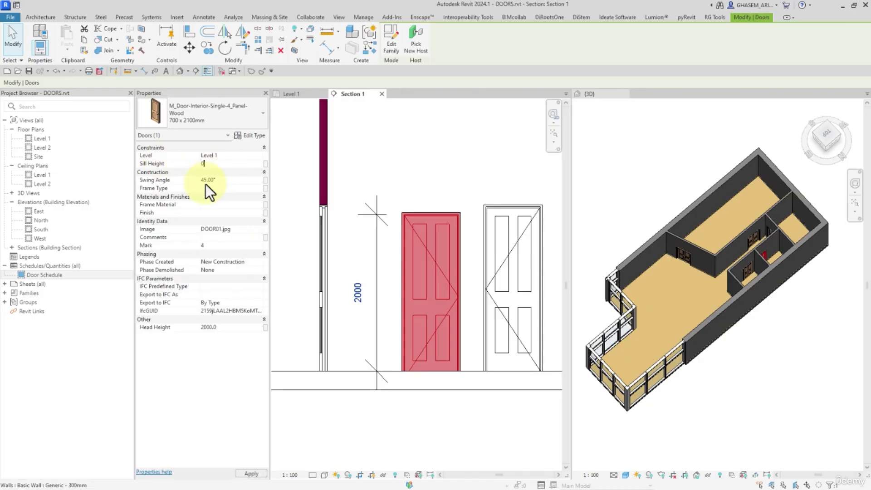
key("Return")
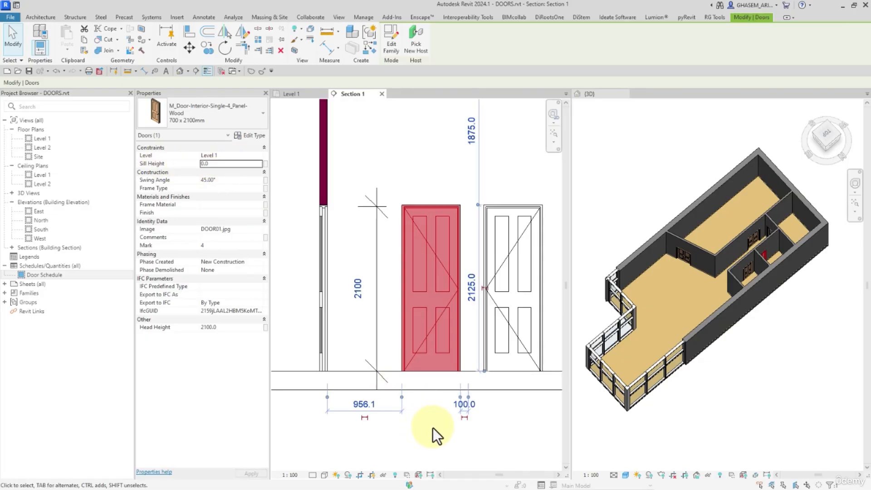